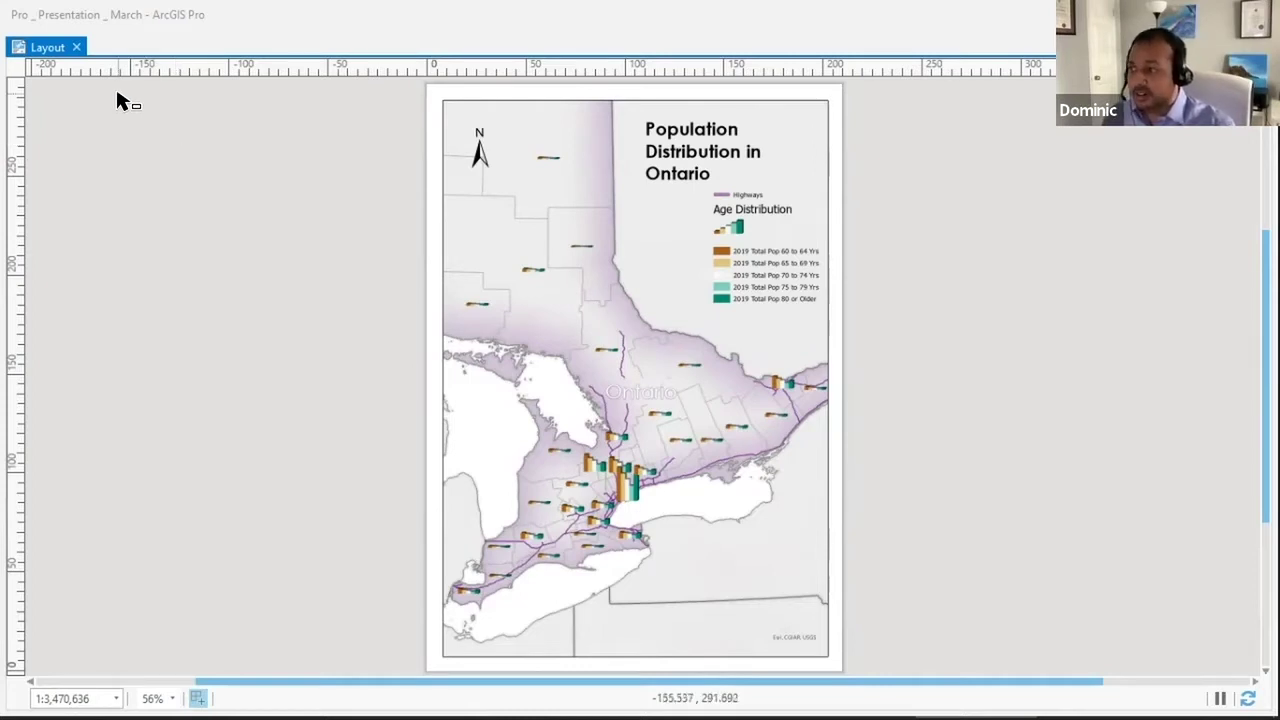
In the Charts map, change the Age Distribution layer's primary symbology to Charts.
left_click(76, 48)
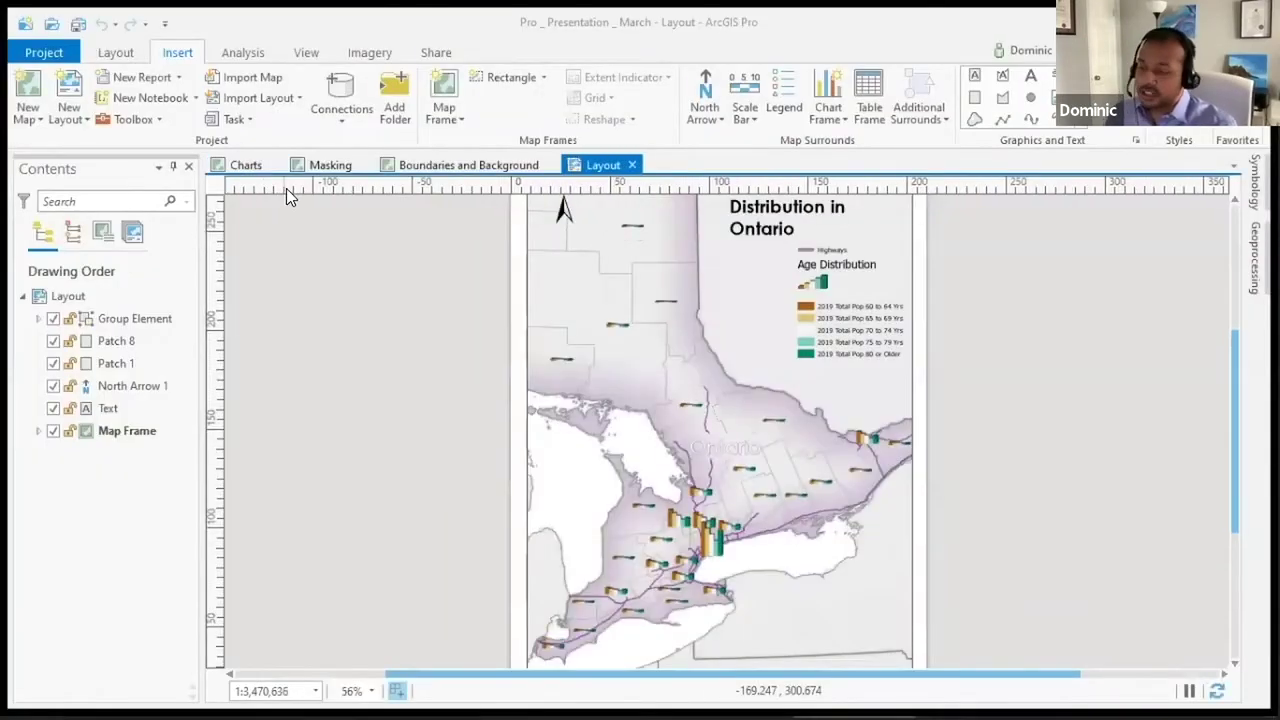
left_click(254, 168)
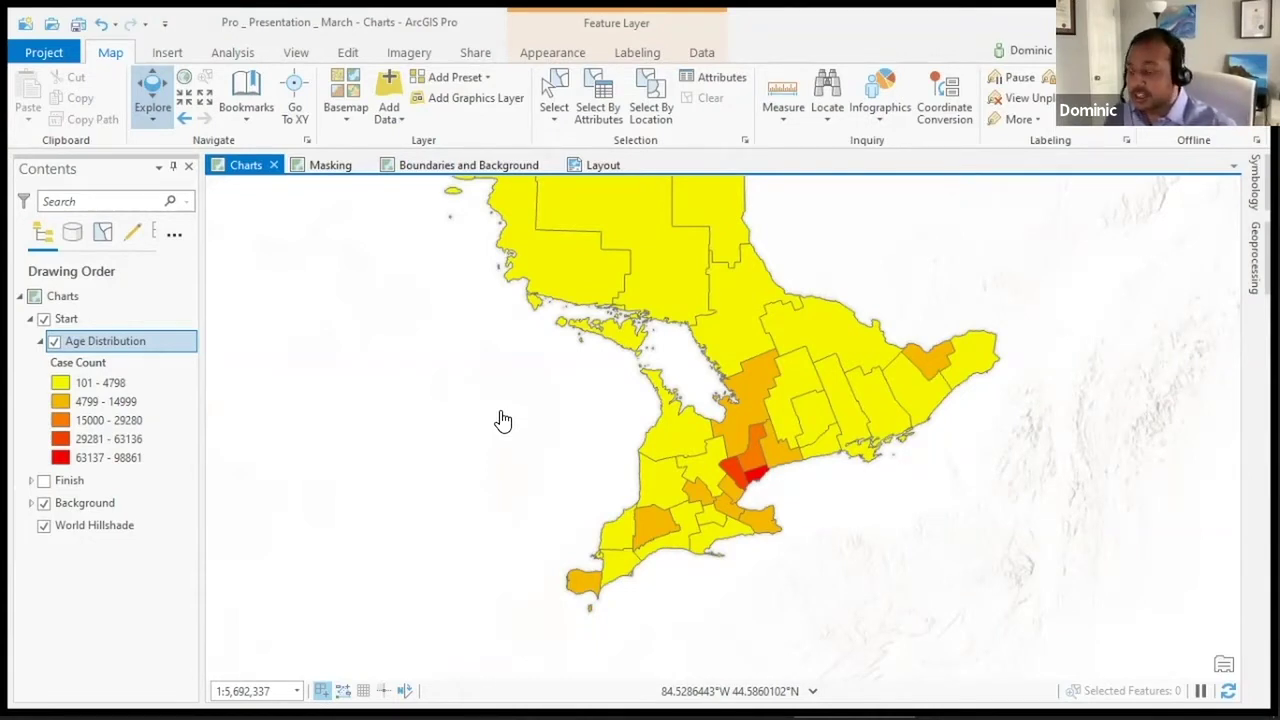
left_click(116, 340)
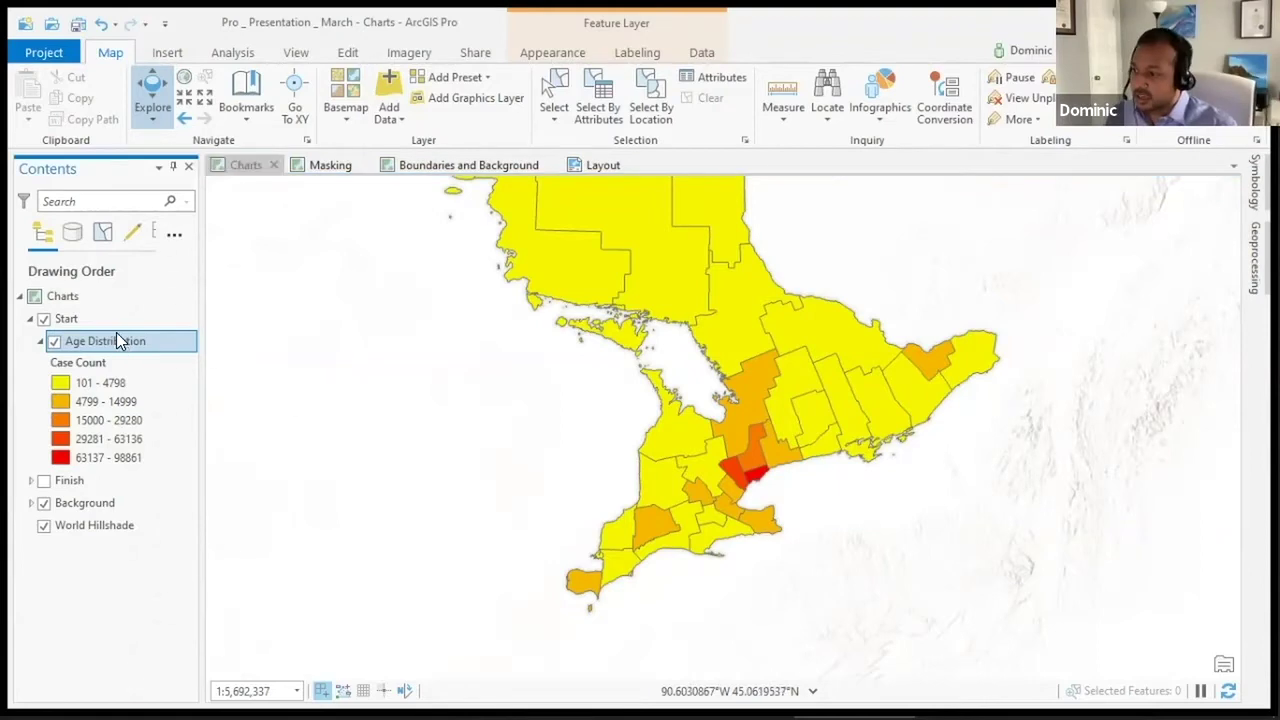
right_click(116, 340)
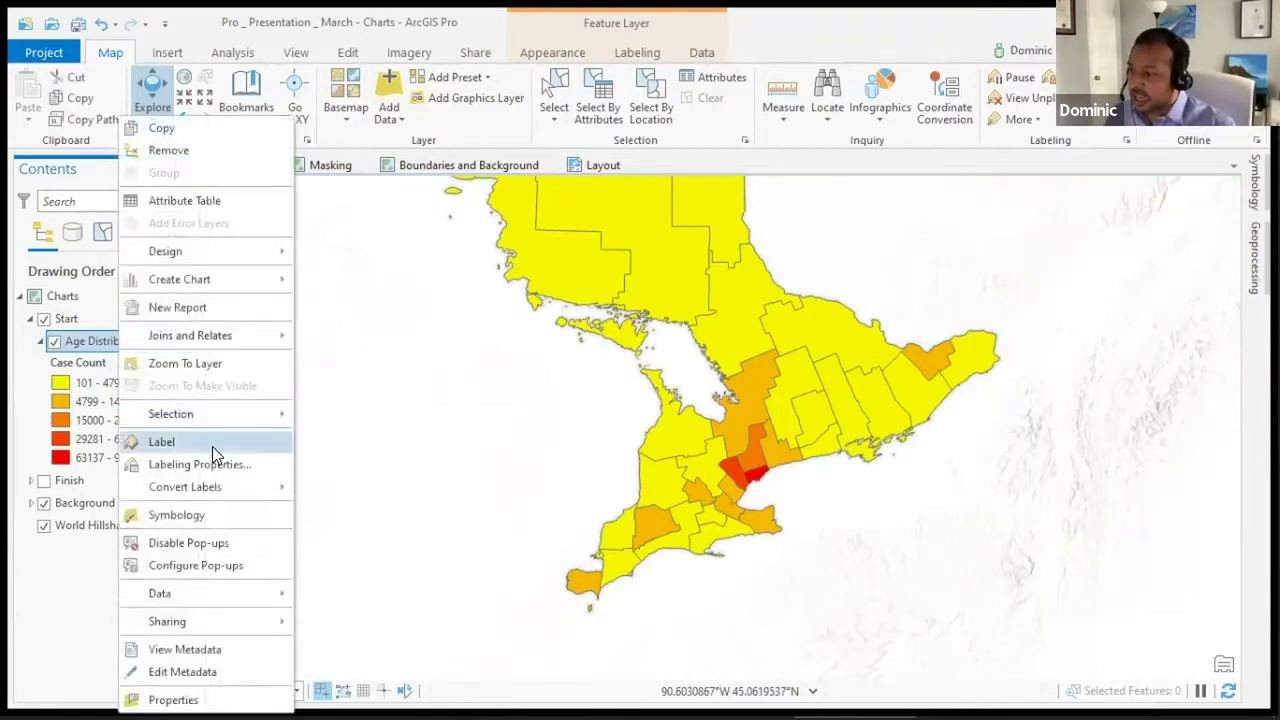
left_click(216, 512)
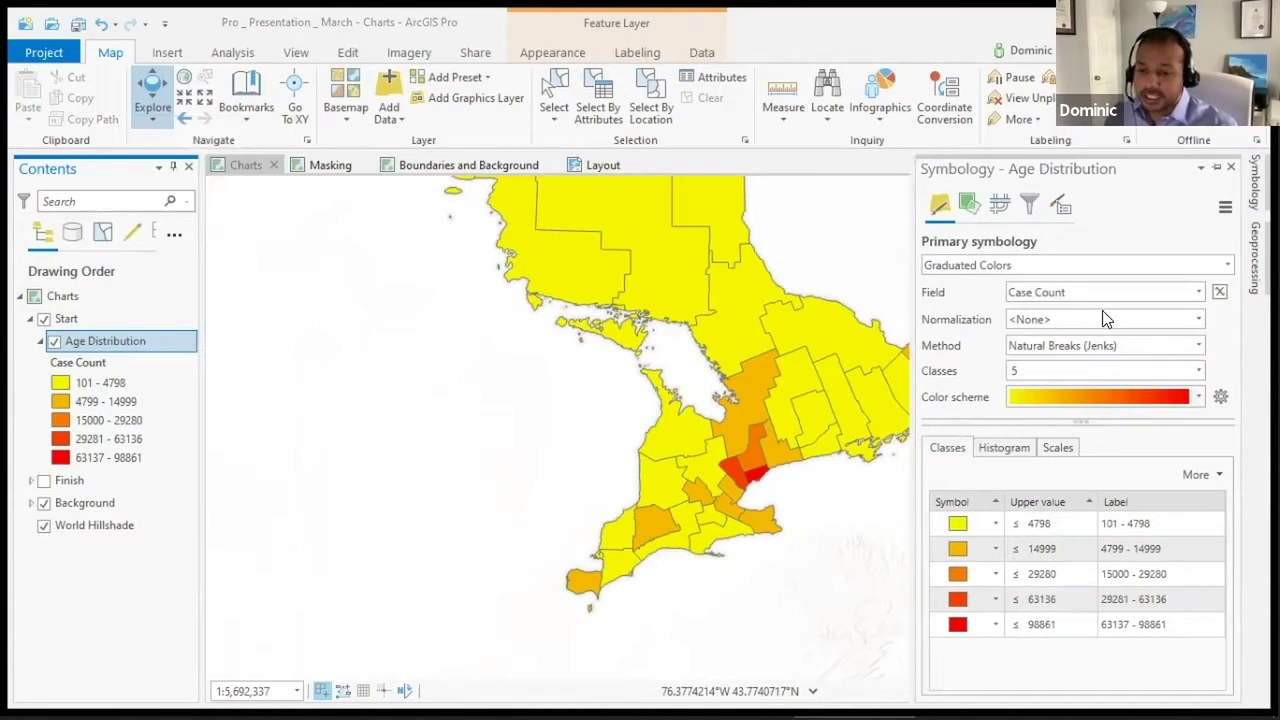
left_click(1136, 266)
scroll(1086, 404, "down", 1)
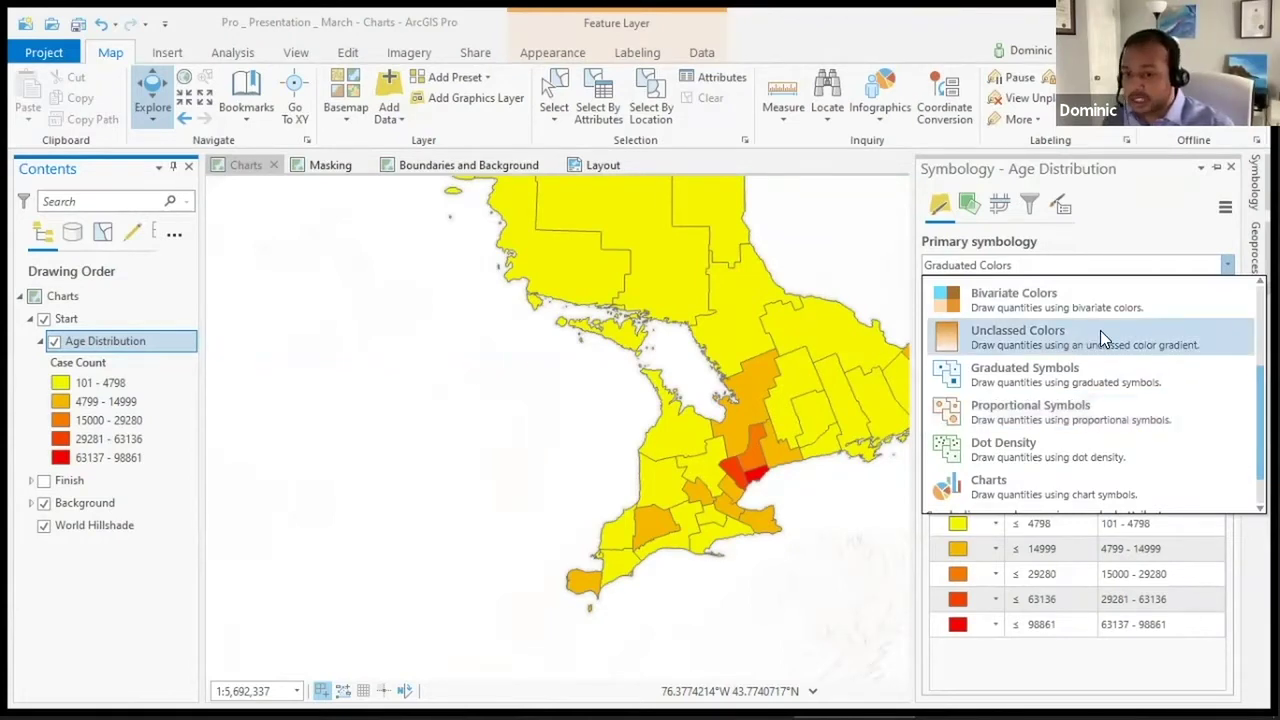
scroll(1104, 328, "down", 1)
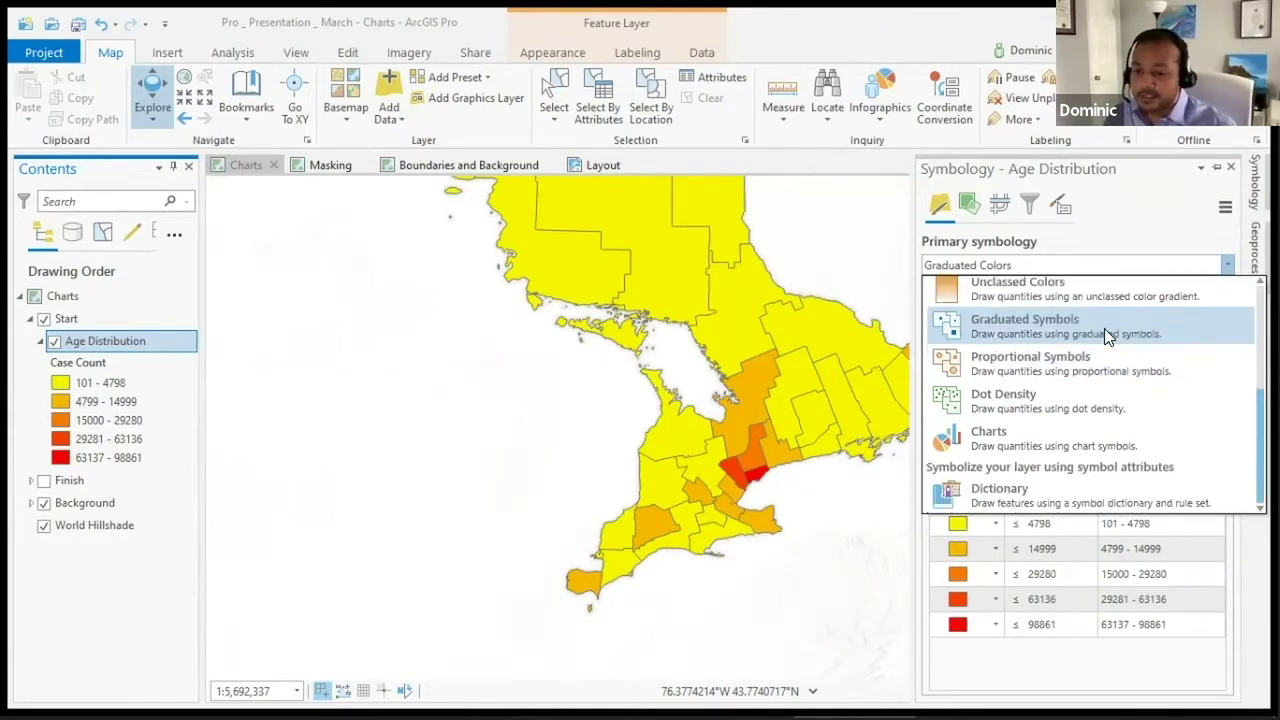
left_click(1040, 440)
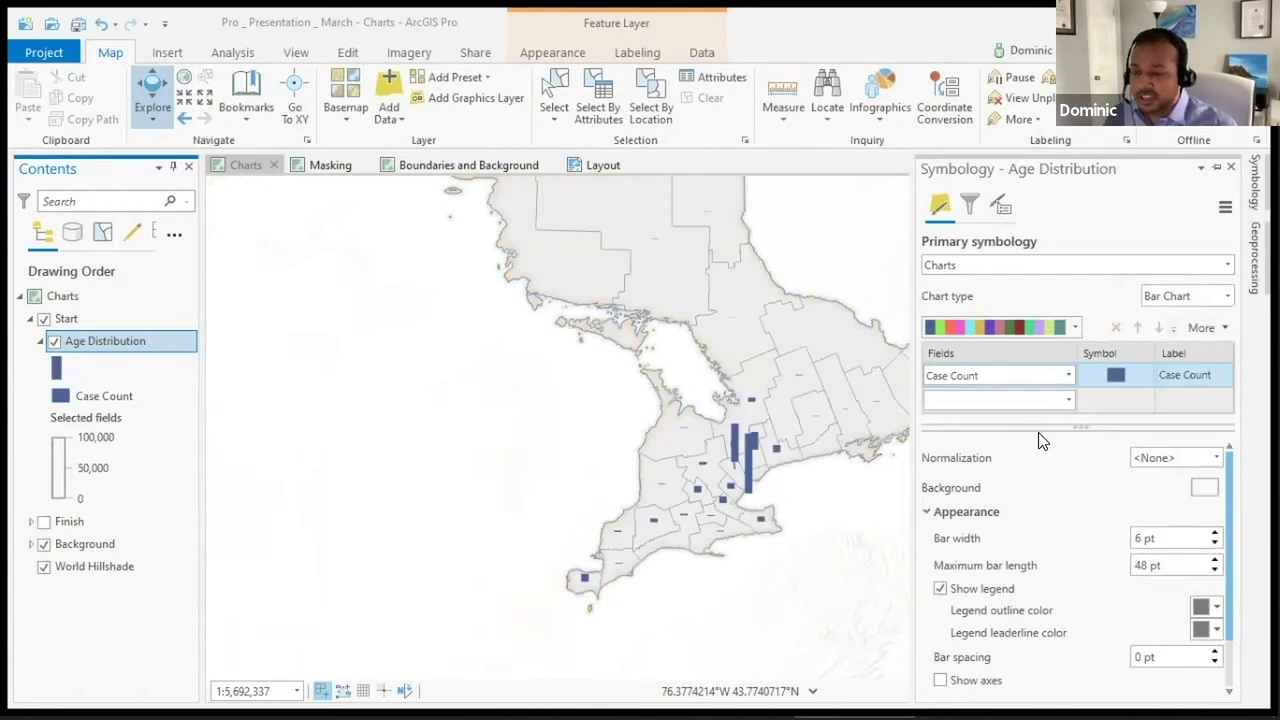
Set the bar chart fields to 2019 Total Pop 60 to 64 Yrs, 65 to 69 Yrs and 70 to 74 Yrs.
left_click(1022, 382)
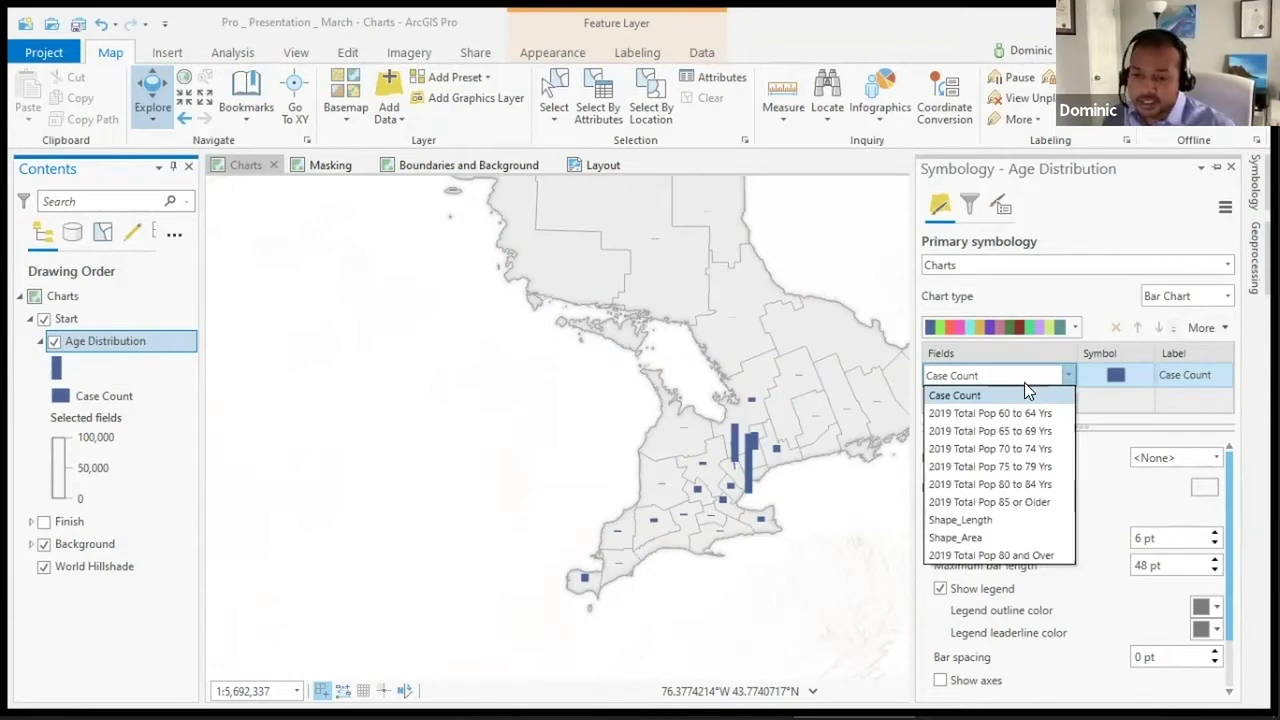
left_click(1024, 412)
left_click(1052, 404)
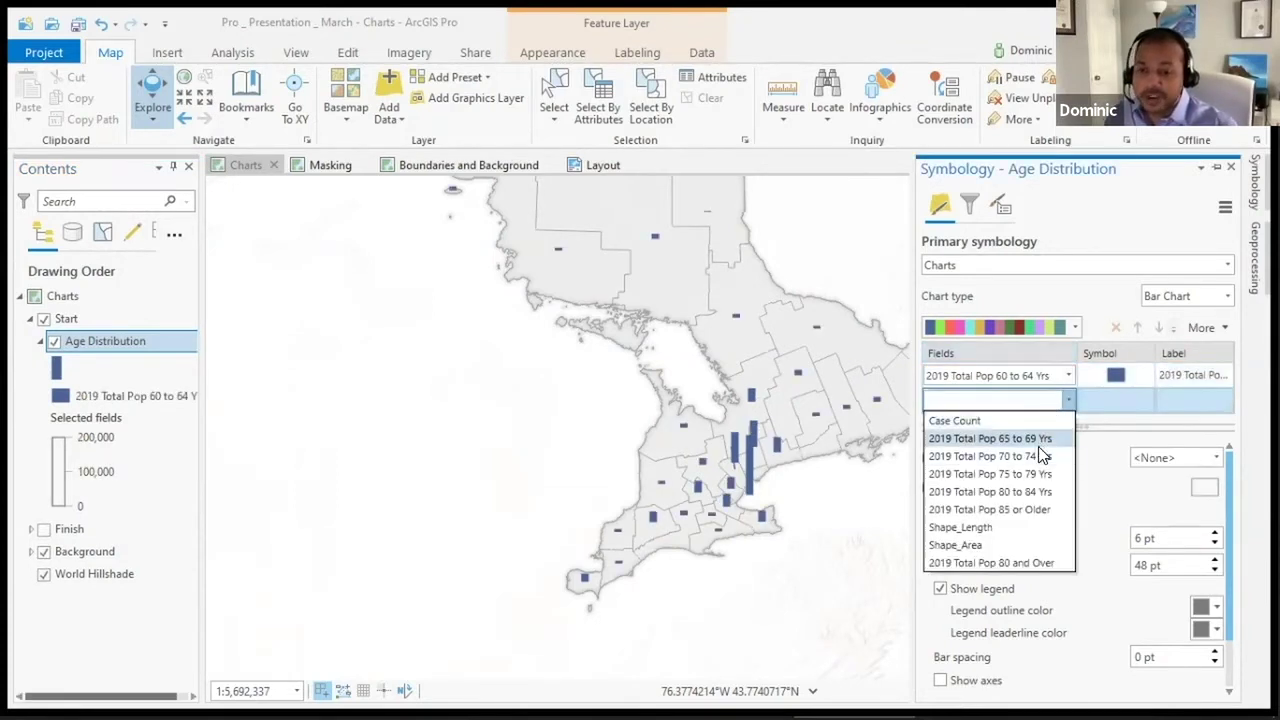
left_click(1040, 440)
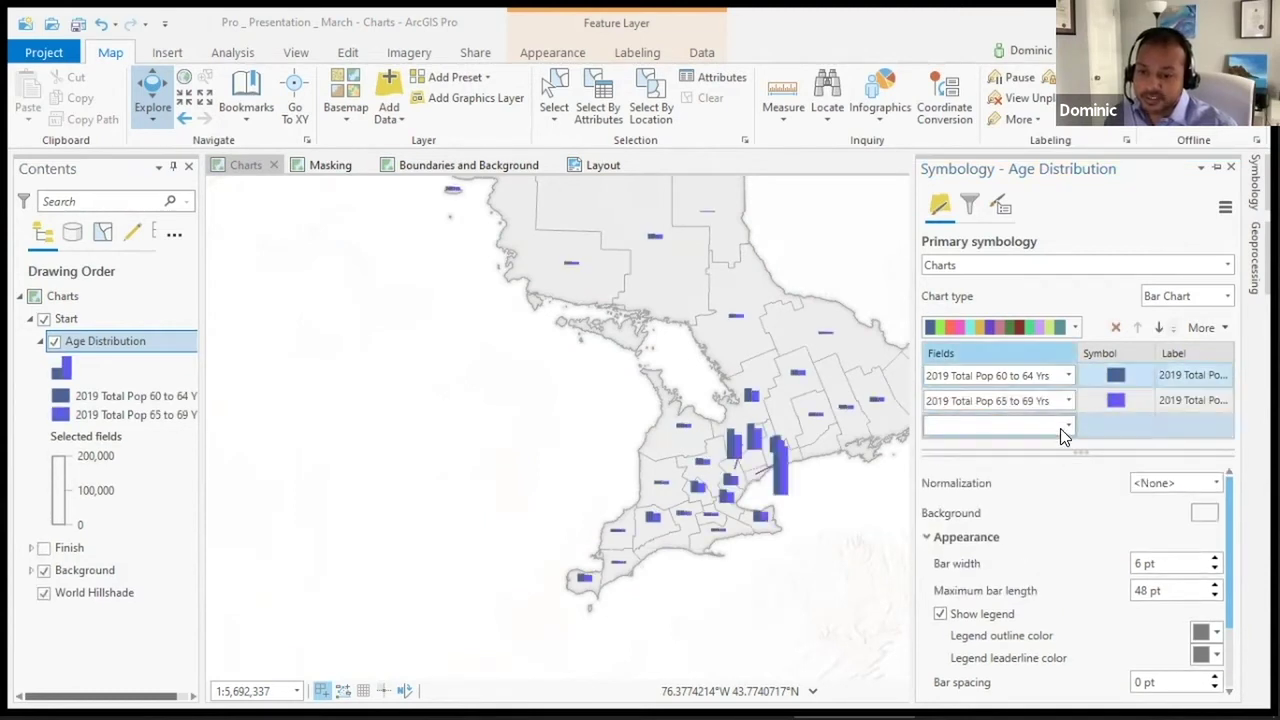
left_click(1060, 428)
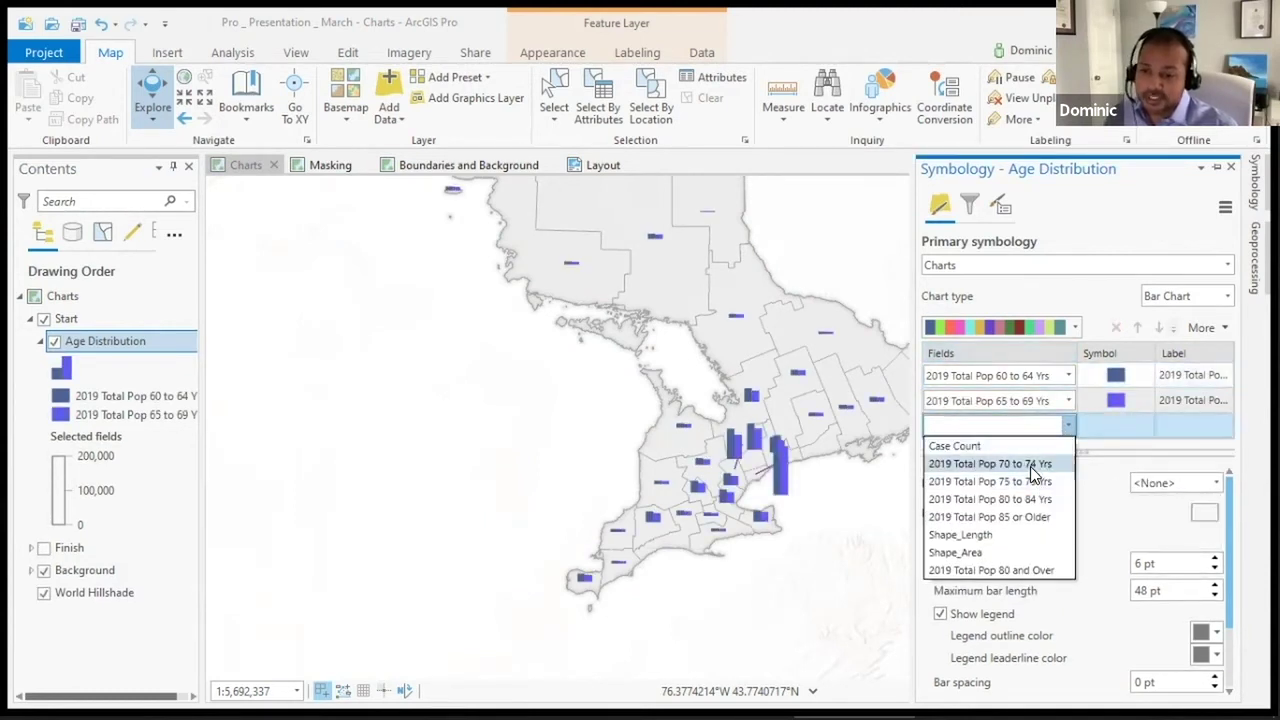
left_click(1036, 464)
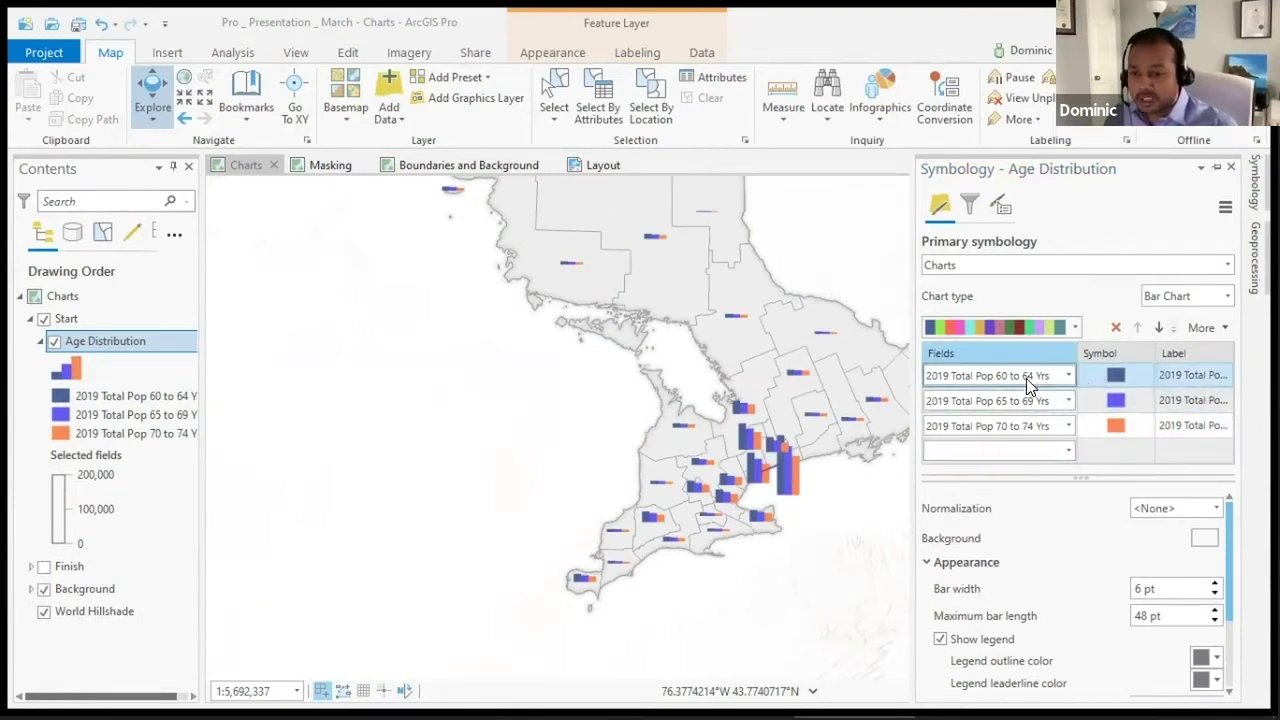
left_click(1110, 382)
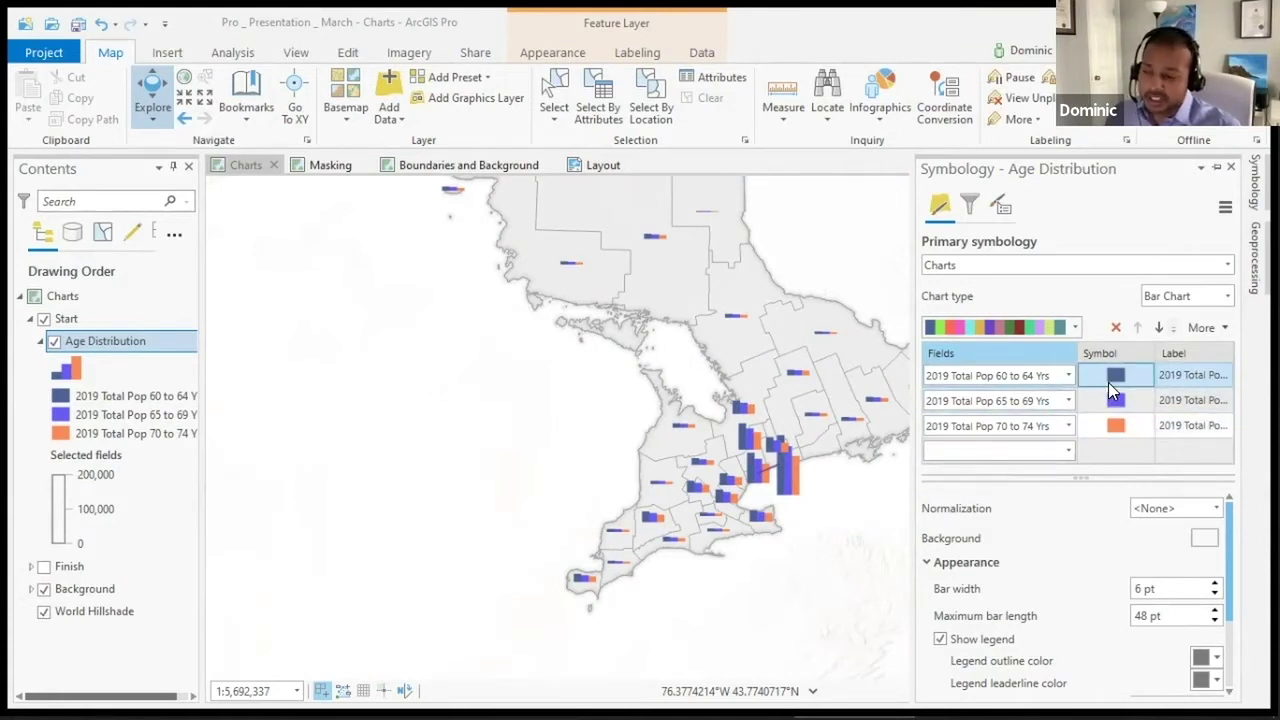
Show the Finish group instead of the Start group's Age Distribution layer and view it at the Charts WIP and Charts Full Extent bookmarks.
left_click(54, 342)
left_click(44, 566)
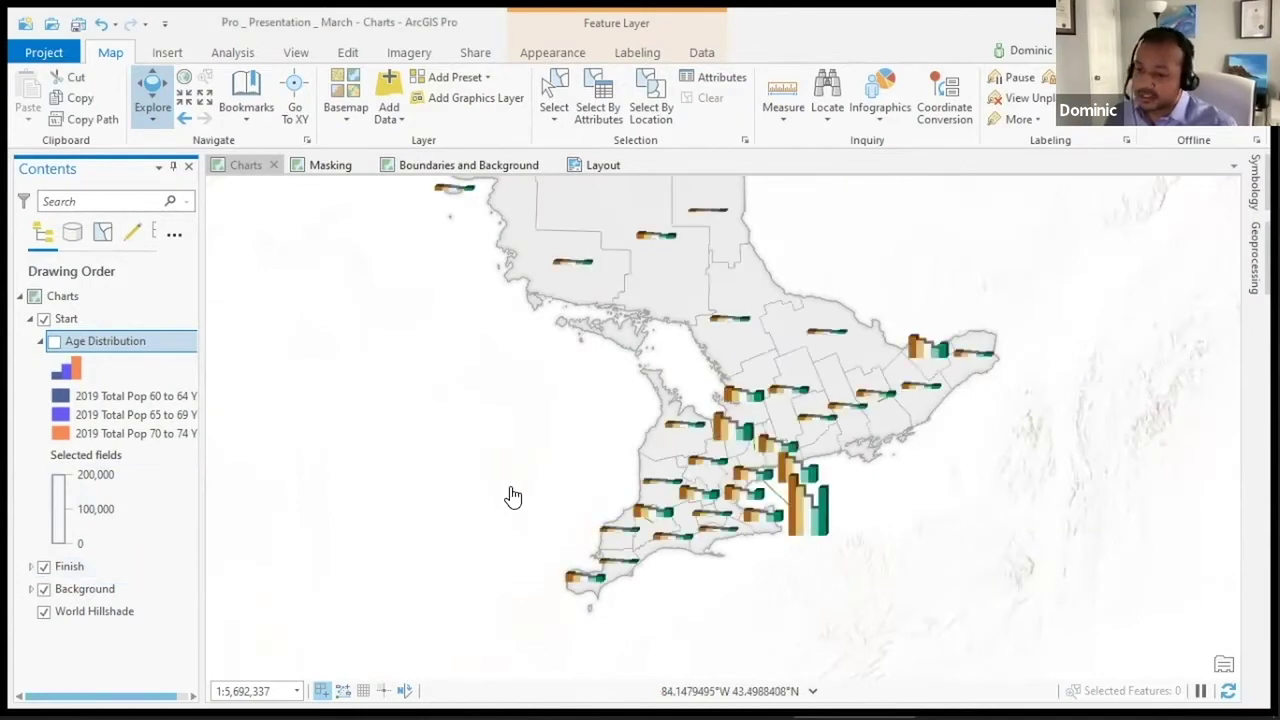
left_click(248, 108)
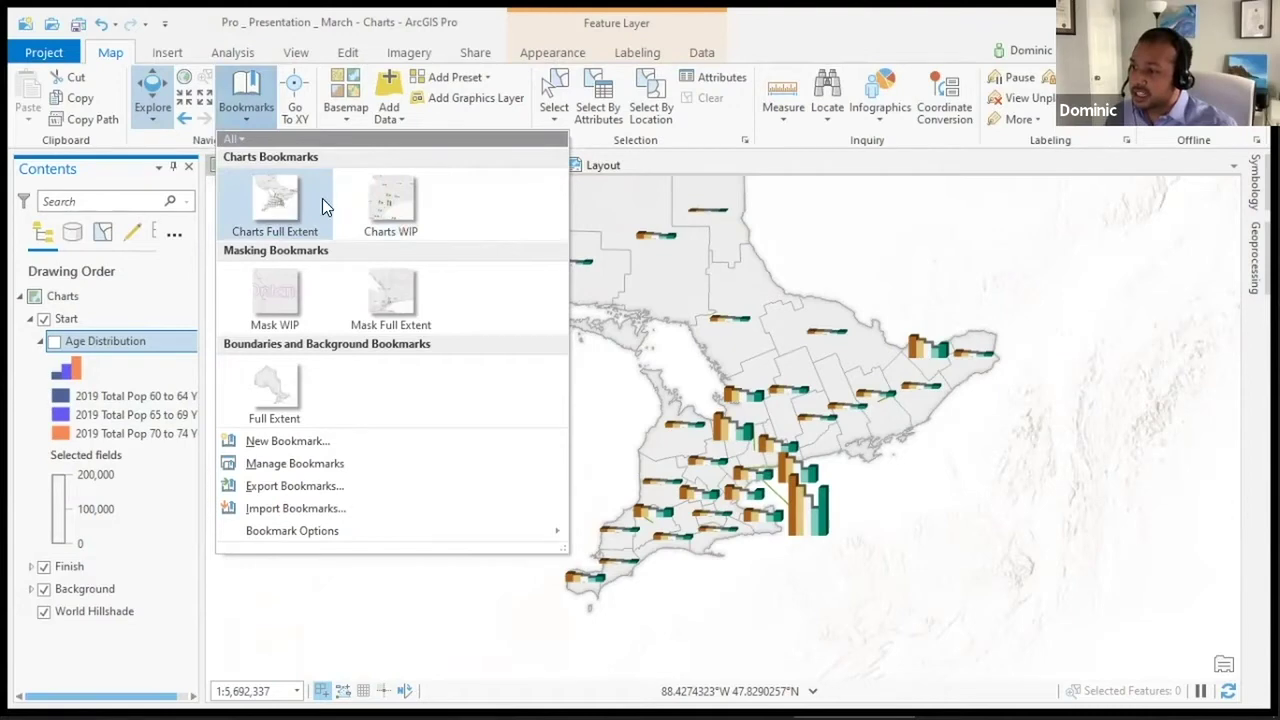
left_click(372, 196)
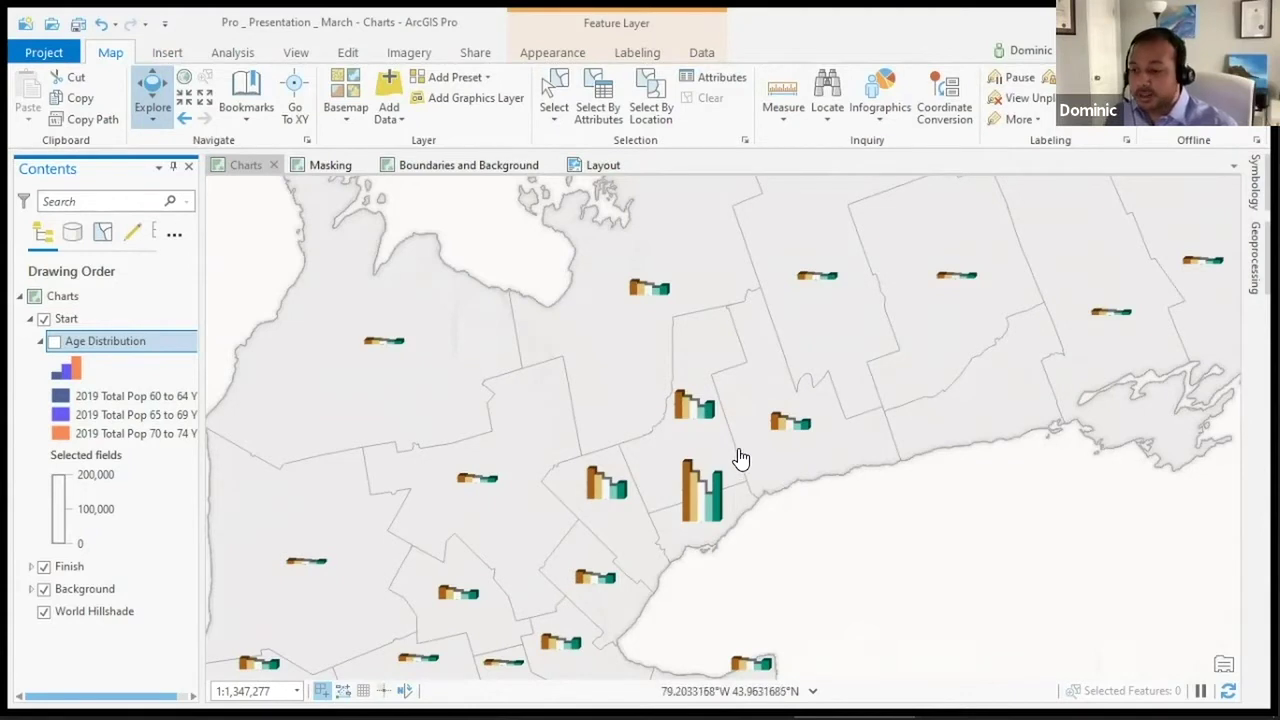
left_click(257, 98)
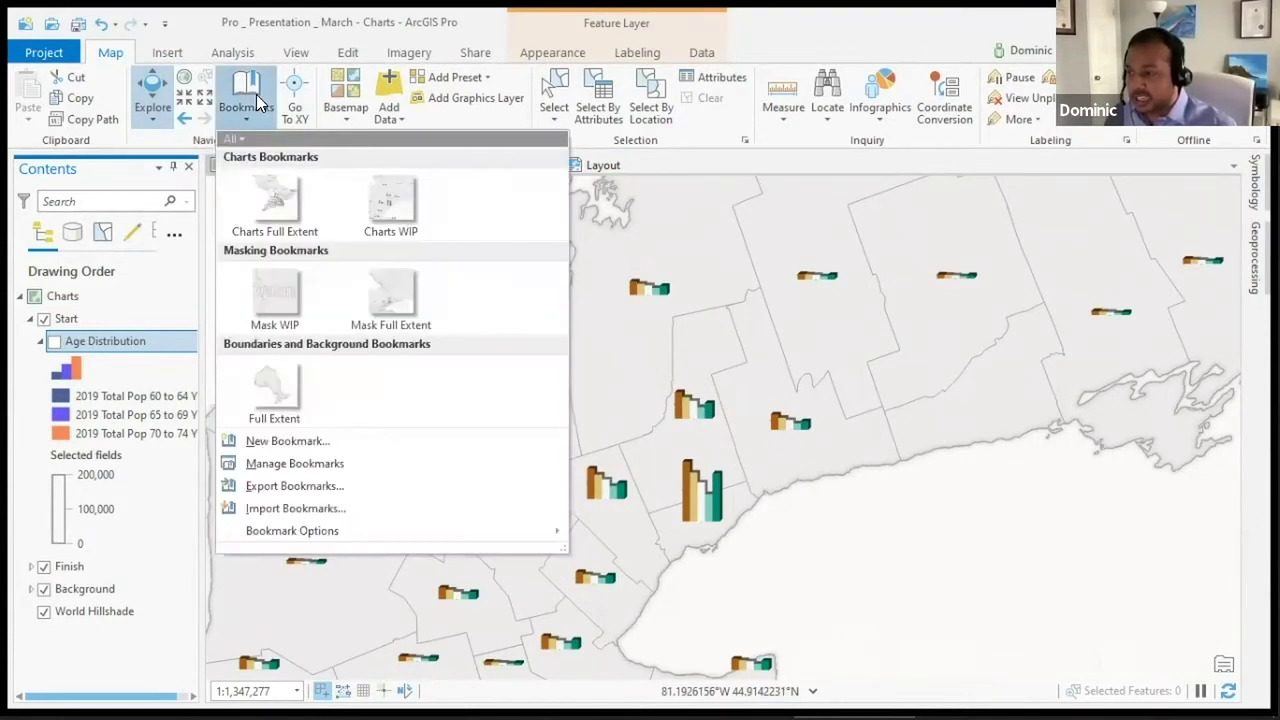
left_click(280, 196)
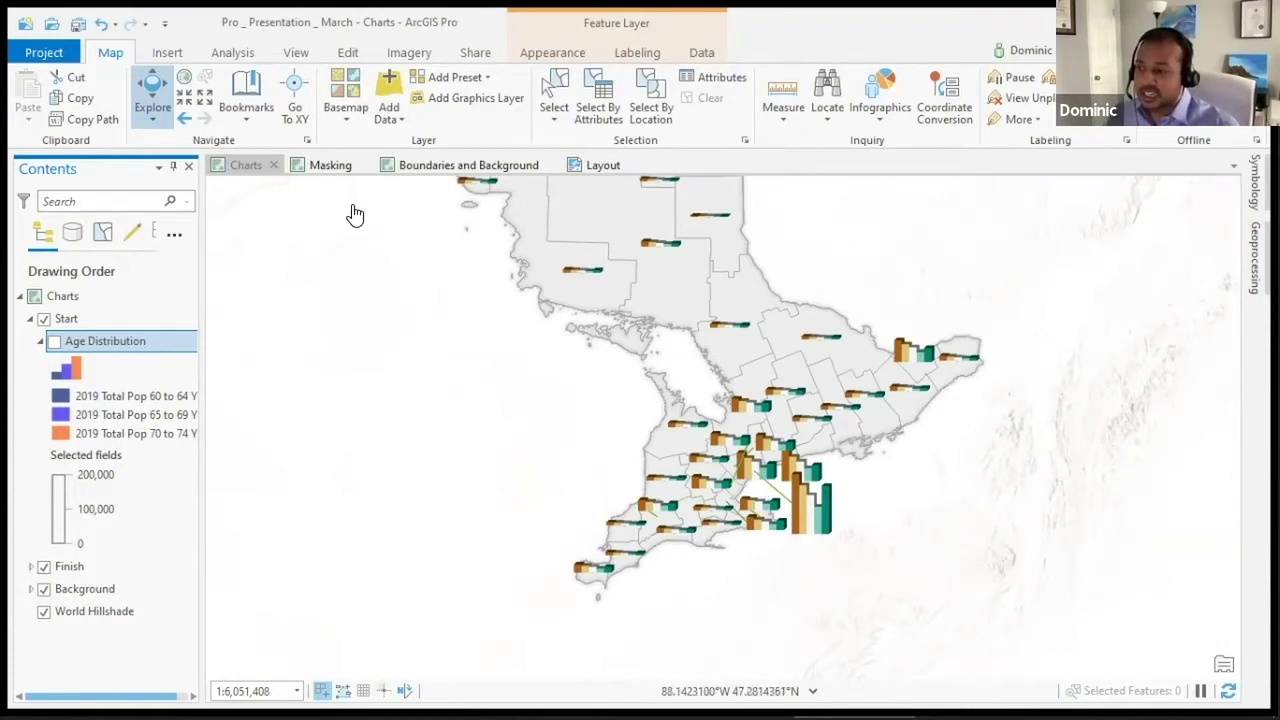
Open the Masking map and zoom to its Mask WIP bookmark.
left_click(333, 168)
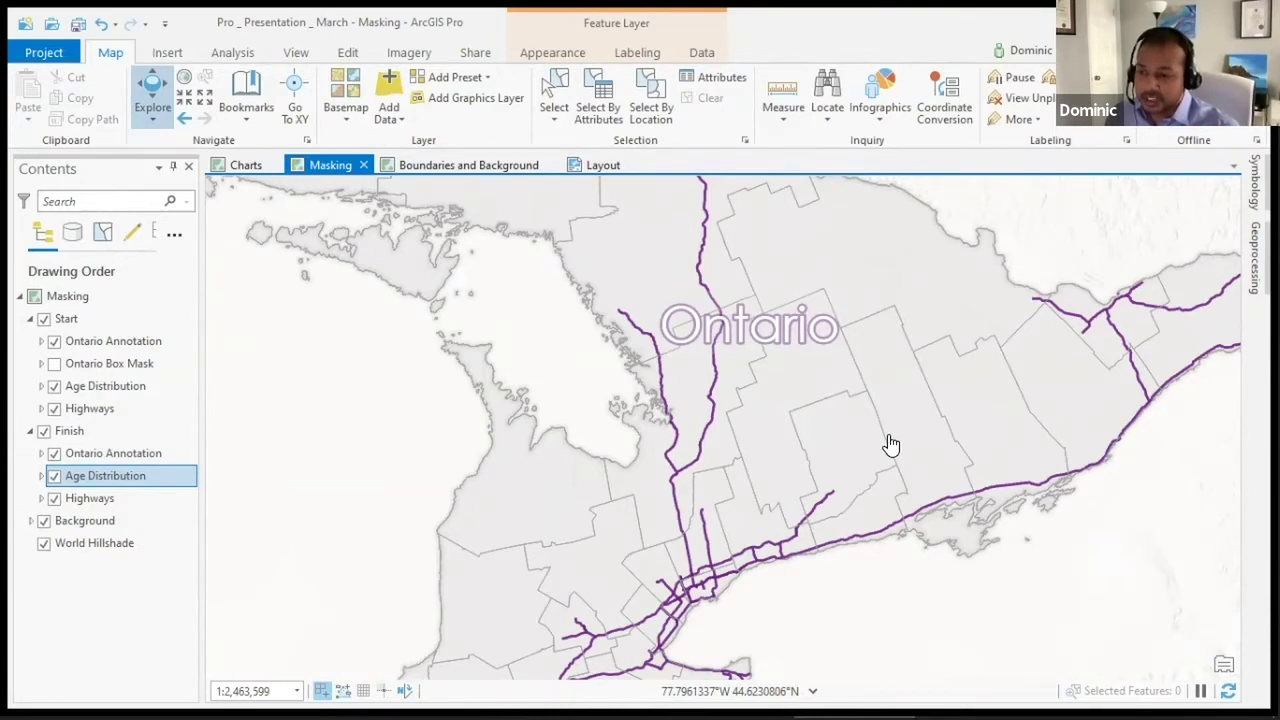
left_click(246, 104)
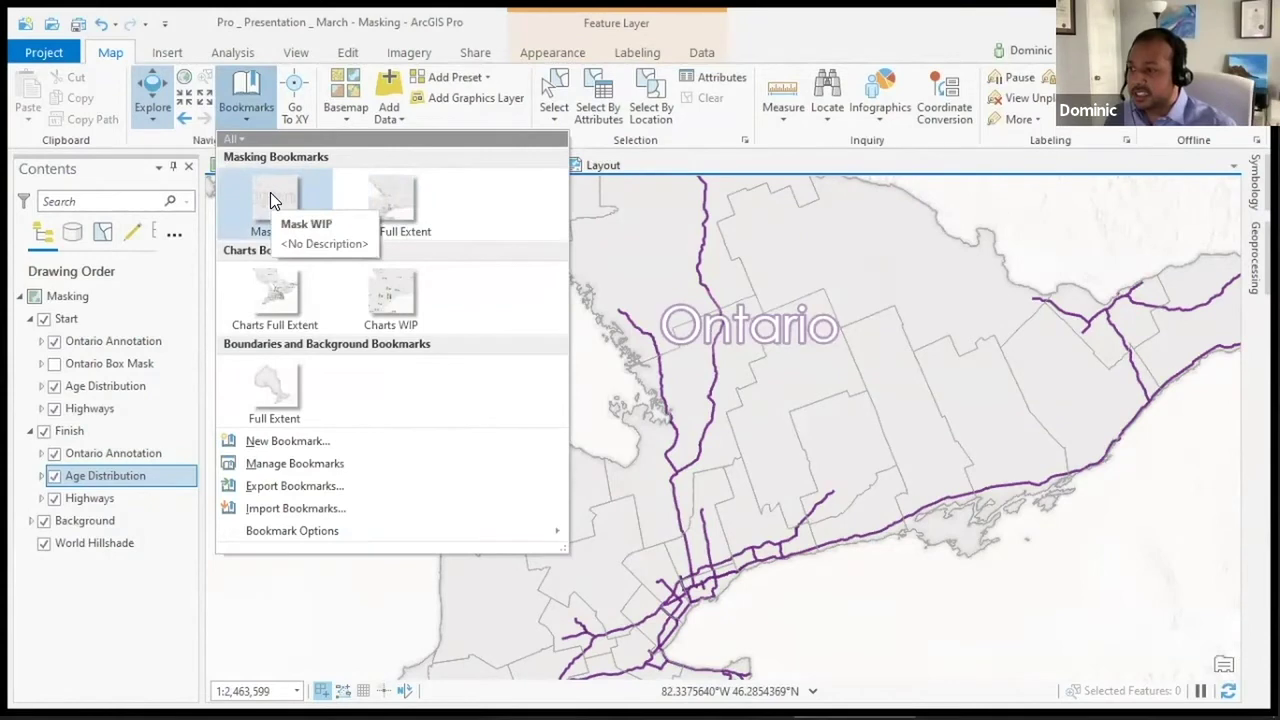
left_click(286, 204)
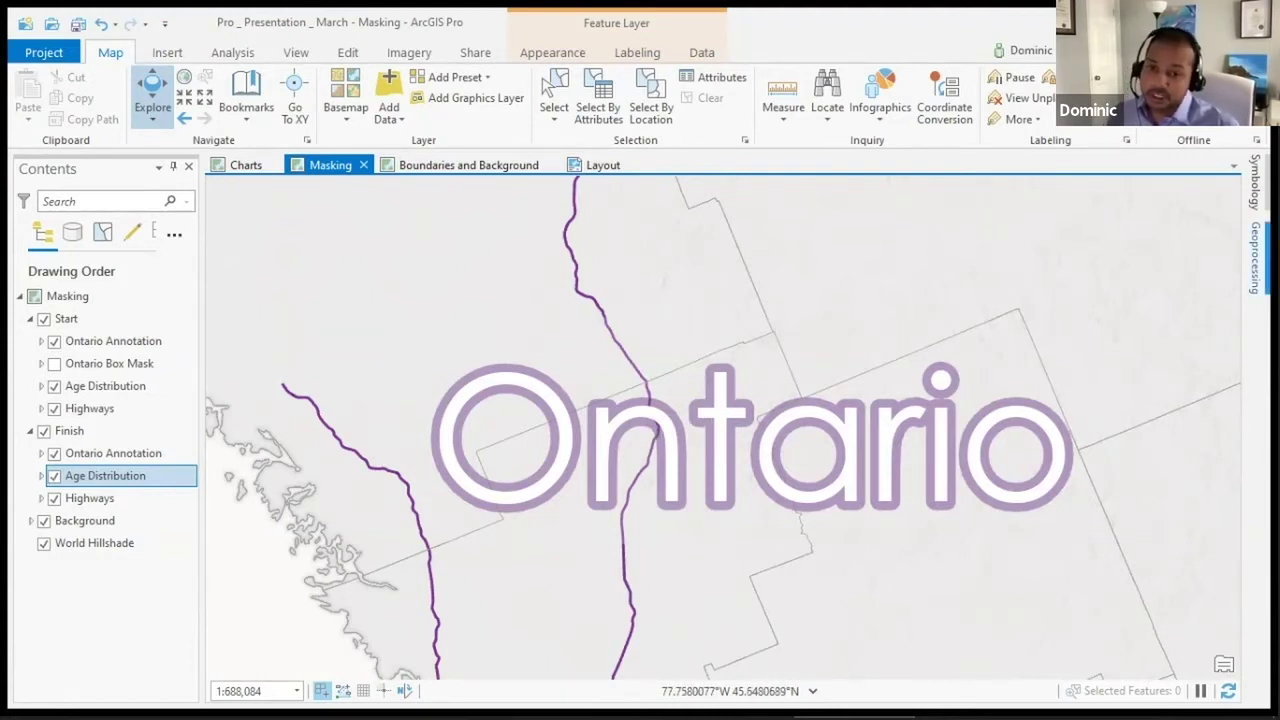
Set up the Feature Outline Masks tool with the Start group's Ontario_OrigAnno as input layer and Box as mask kind.
left_click(1254, 258)
left_click(928, 410)
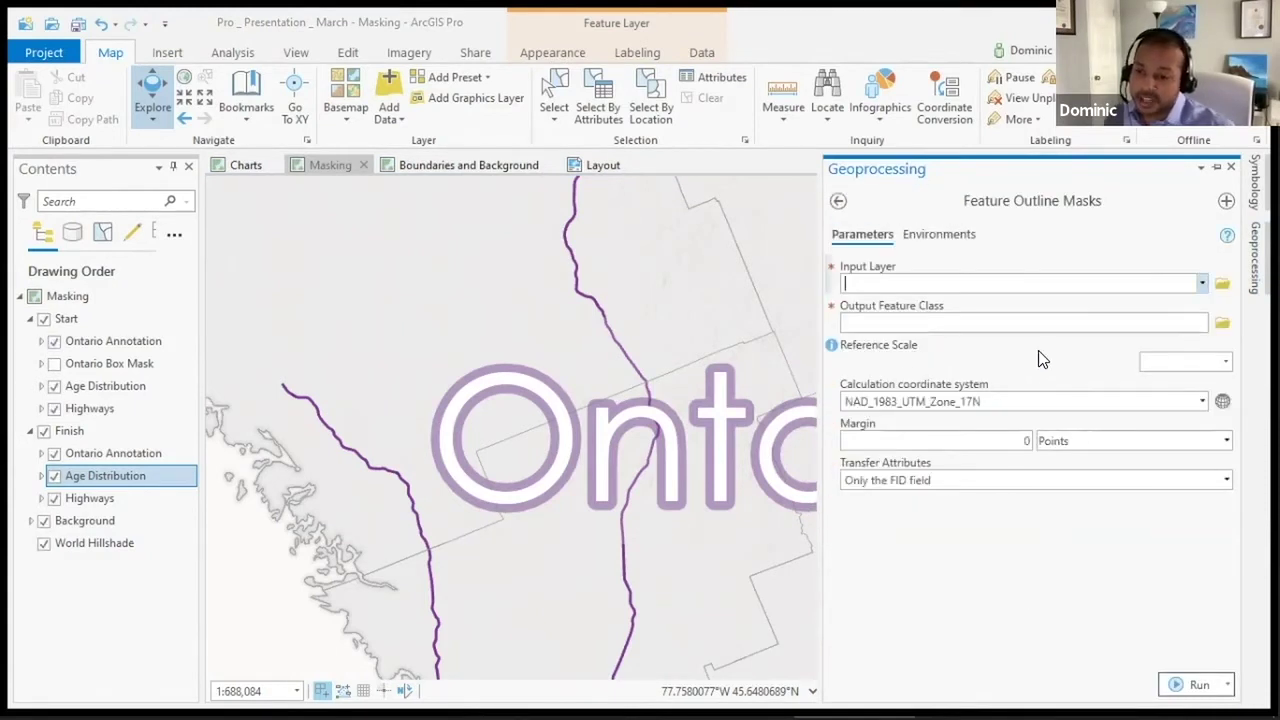
left_click(1201, 283)
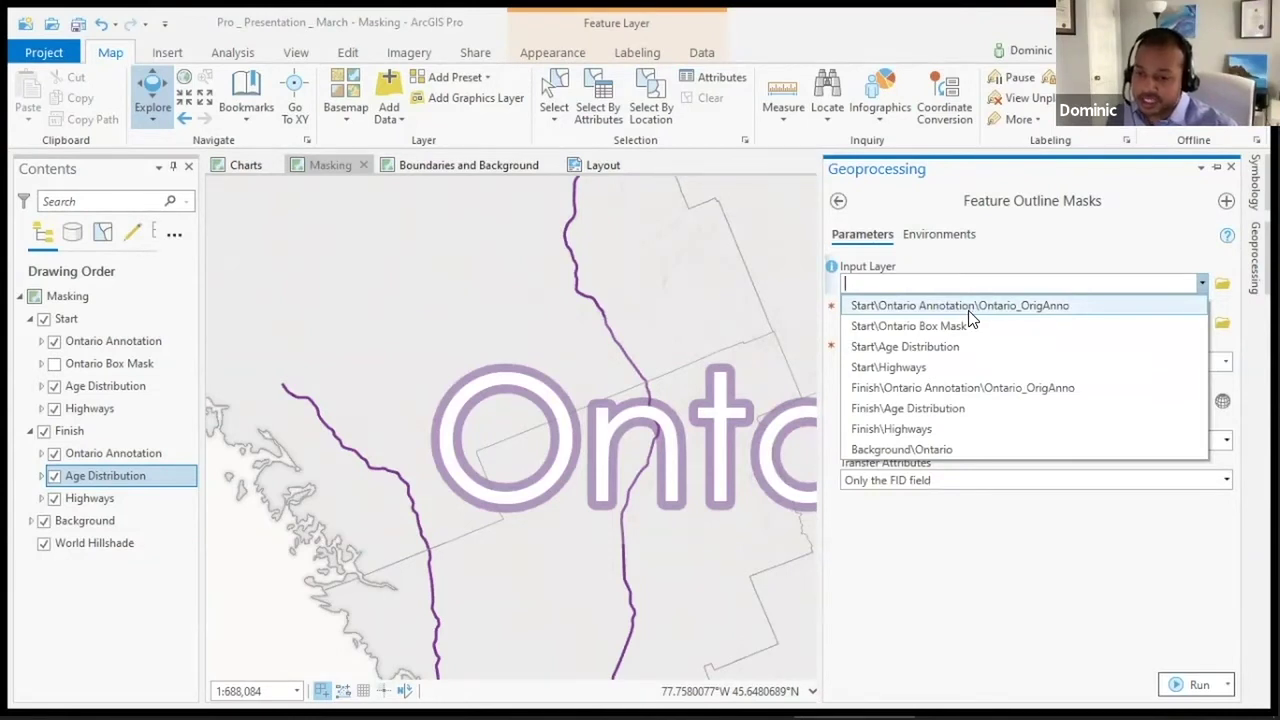
left_click(968, 308)
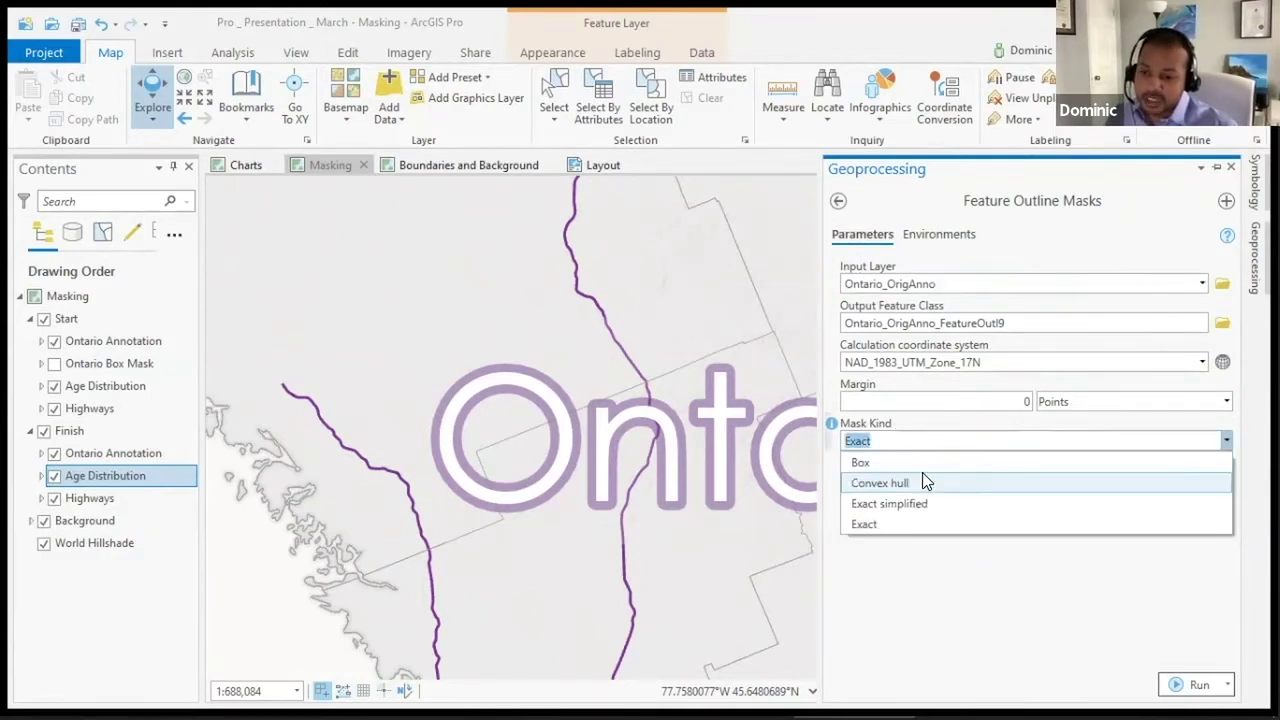
left_click(916, 458)
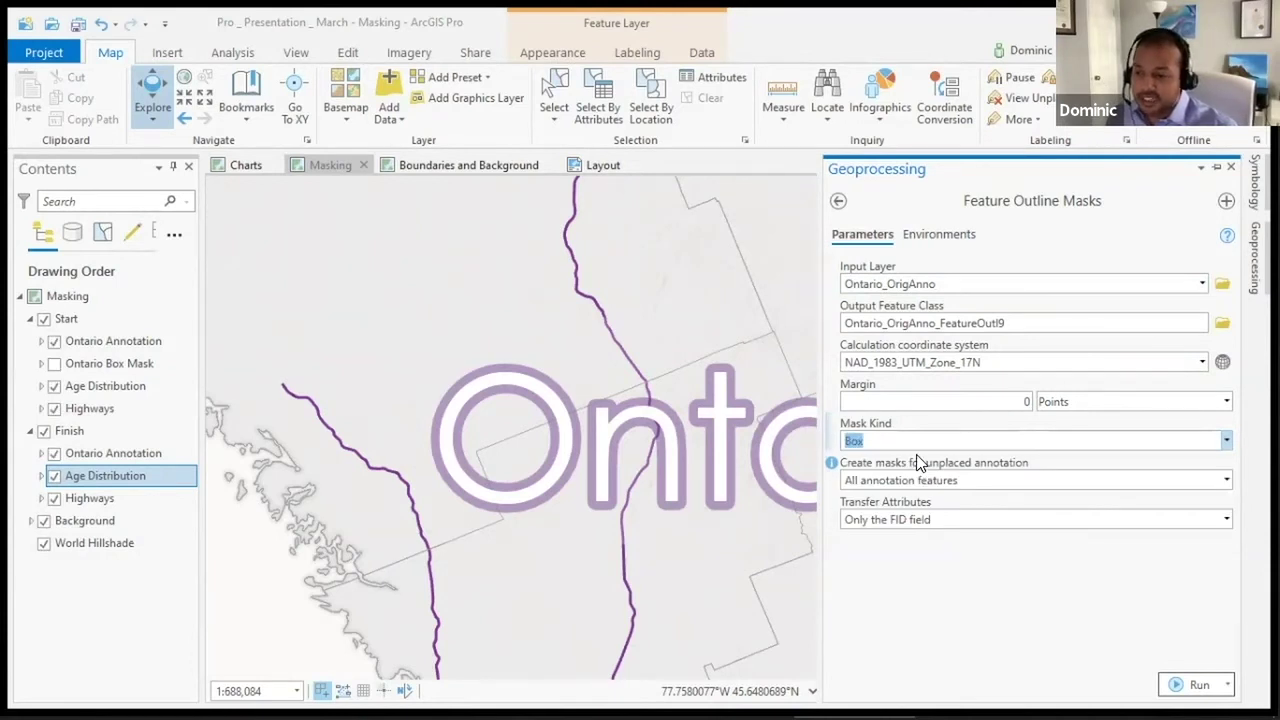
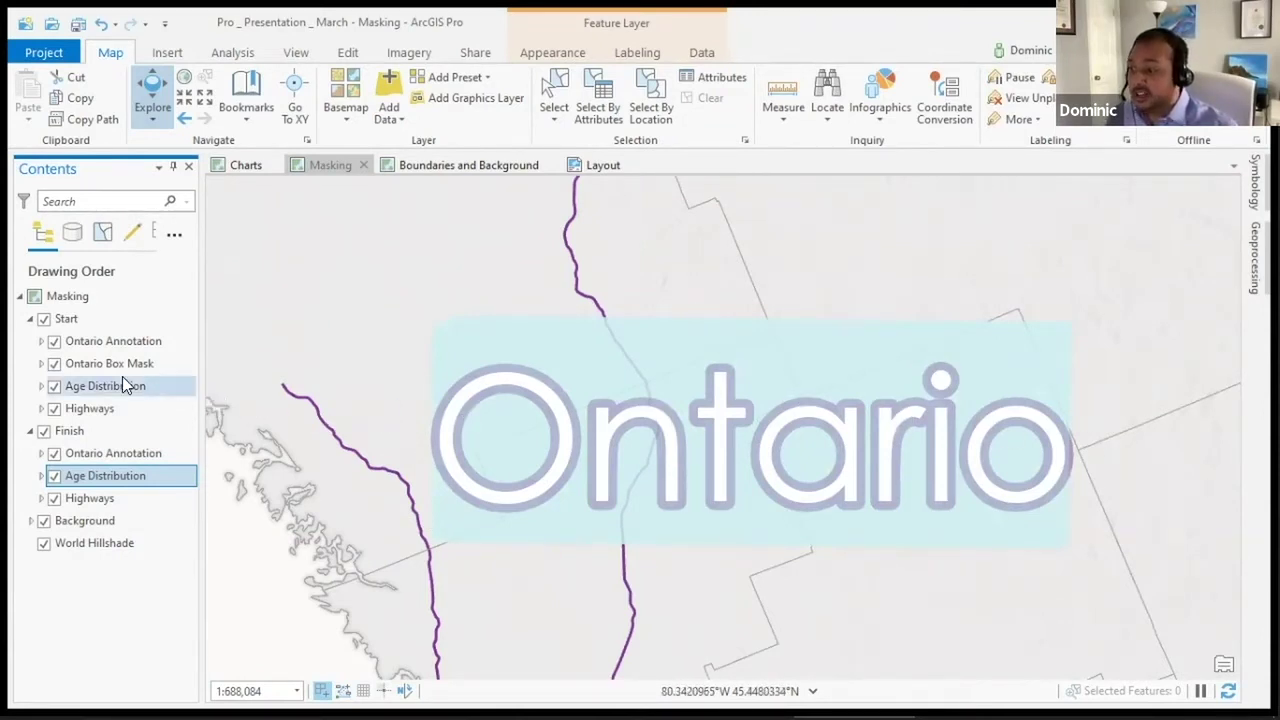
Hide the Ontario Box Mask layer and use it as the mask source for the Start group's Age Distribution layer.
left_click(54, 364)
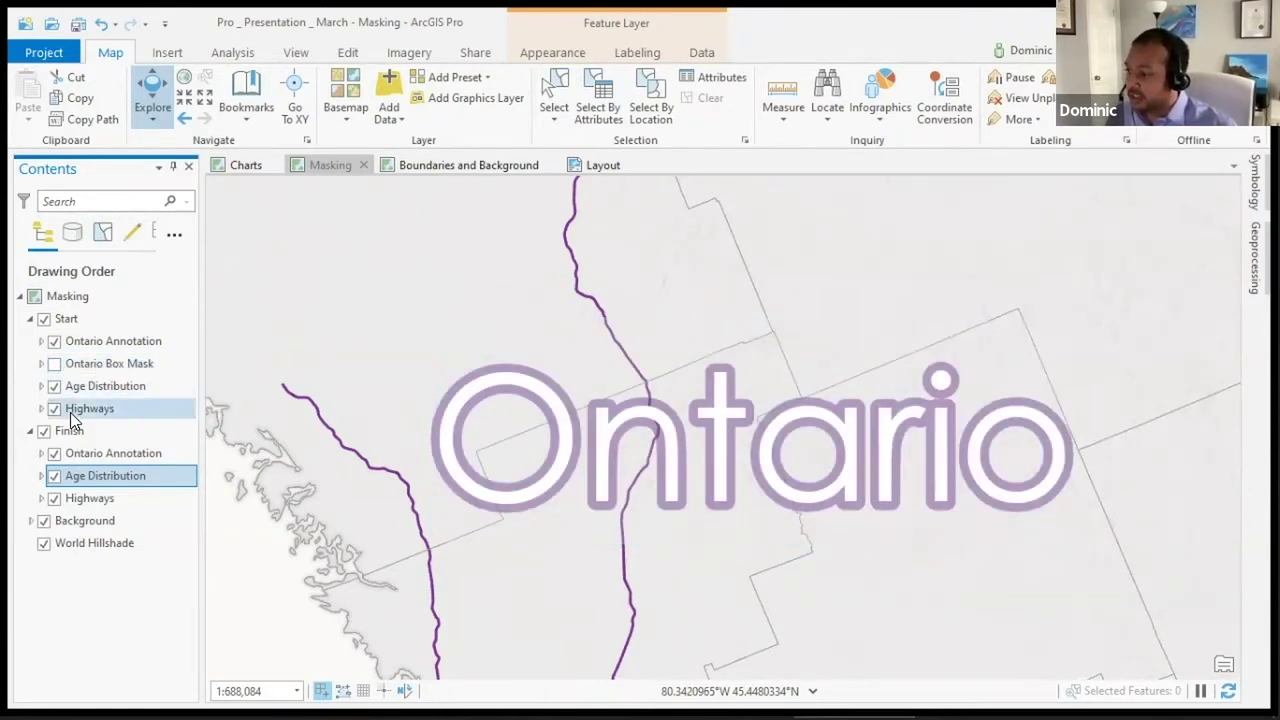
left_click(78, 389)
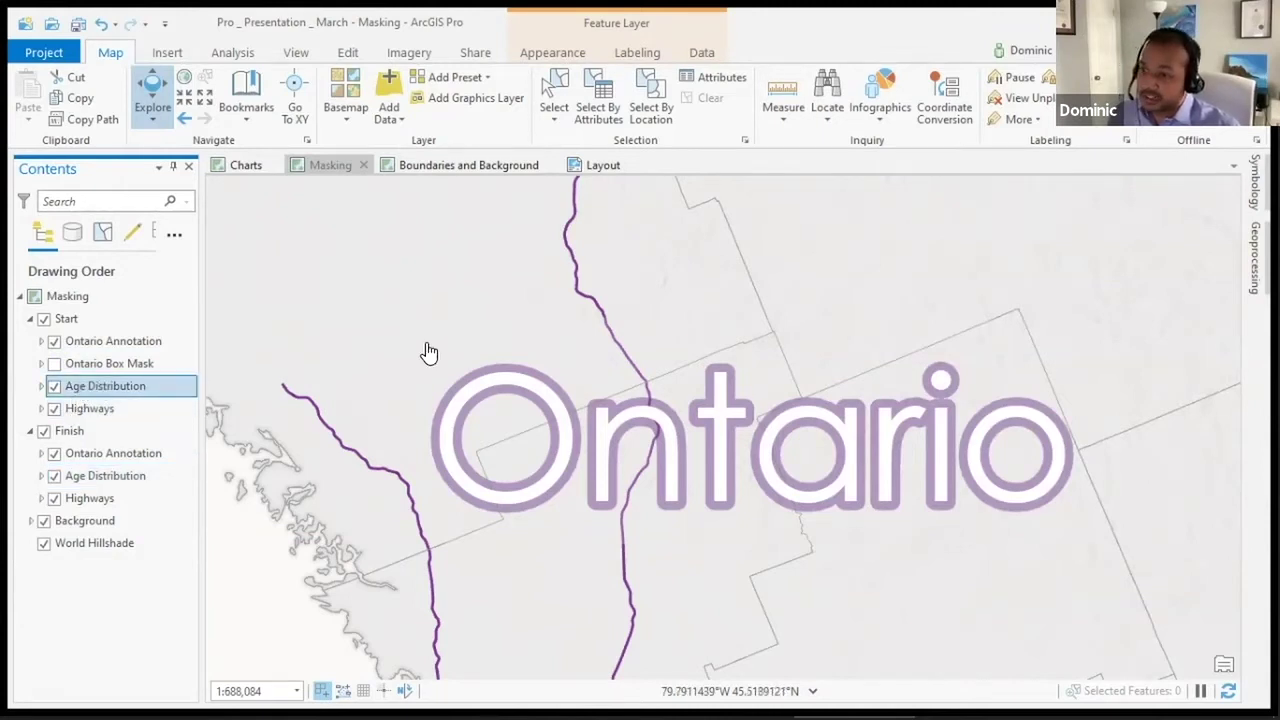
double_click(244, 22)
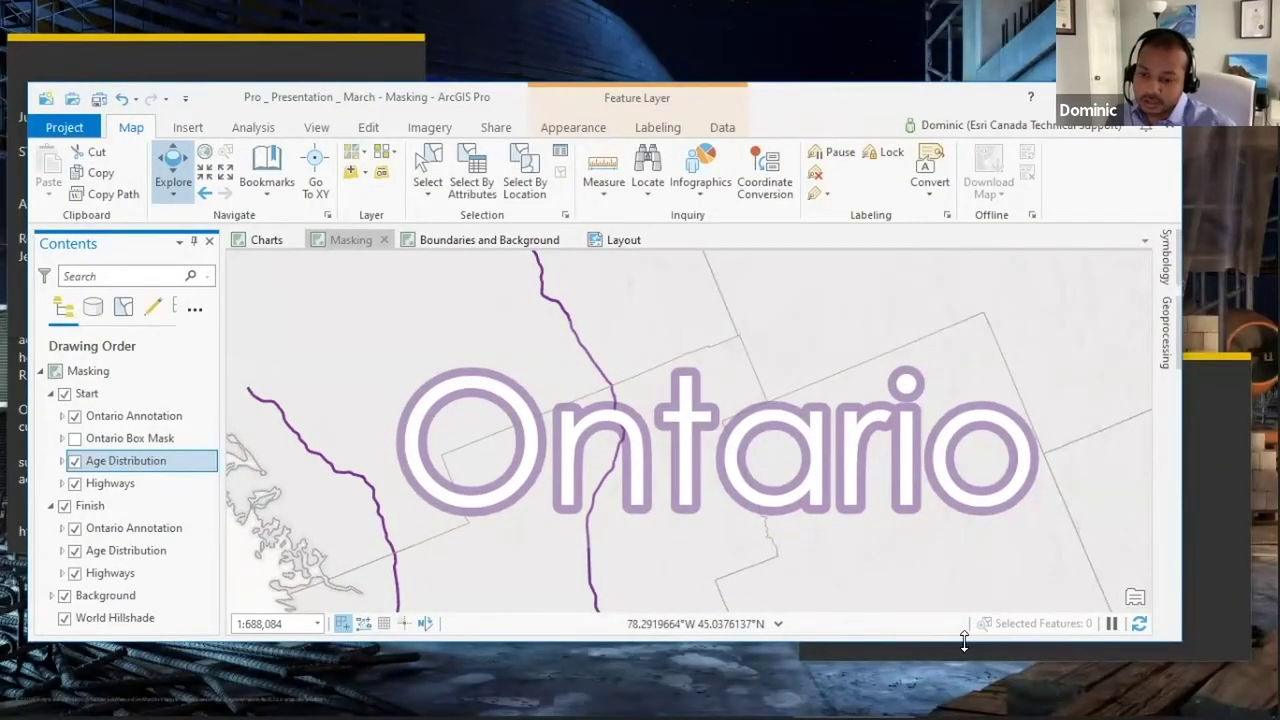
left_click_drag(963, 641, 963, 706)
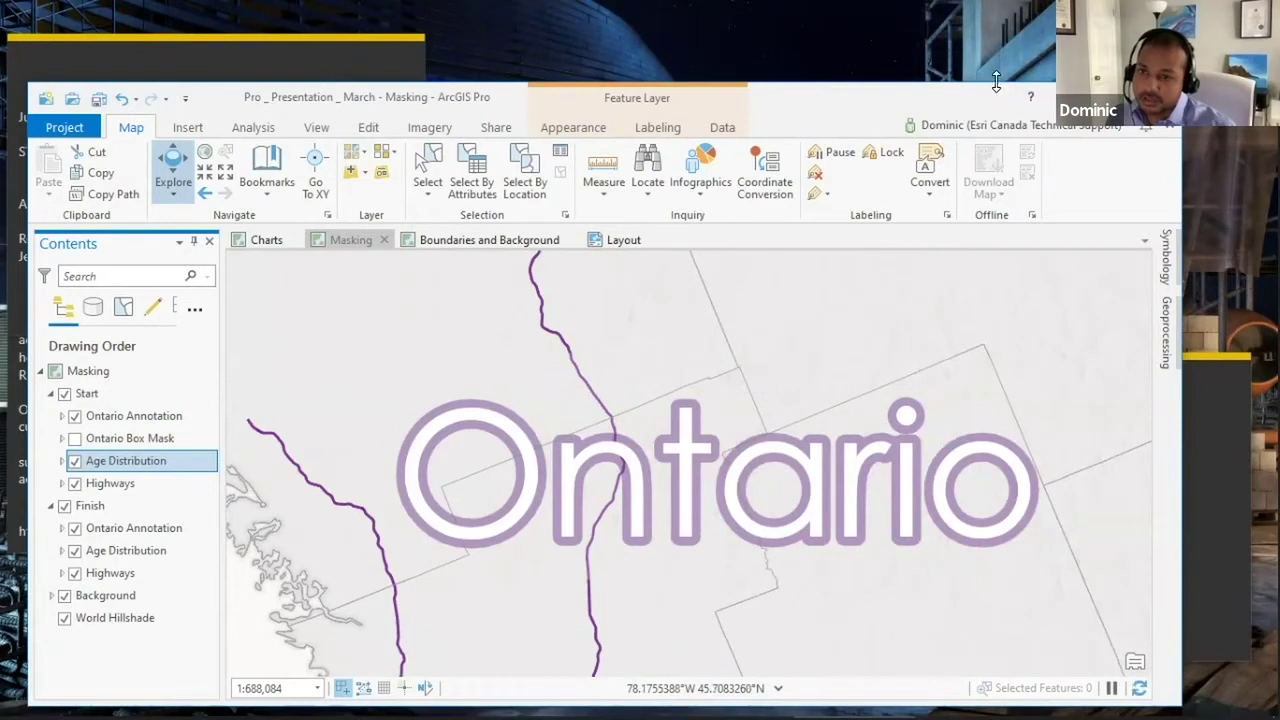
left_click_drag(996, 80, 996, 59)
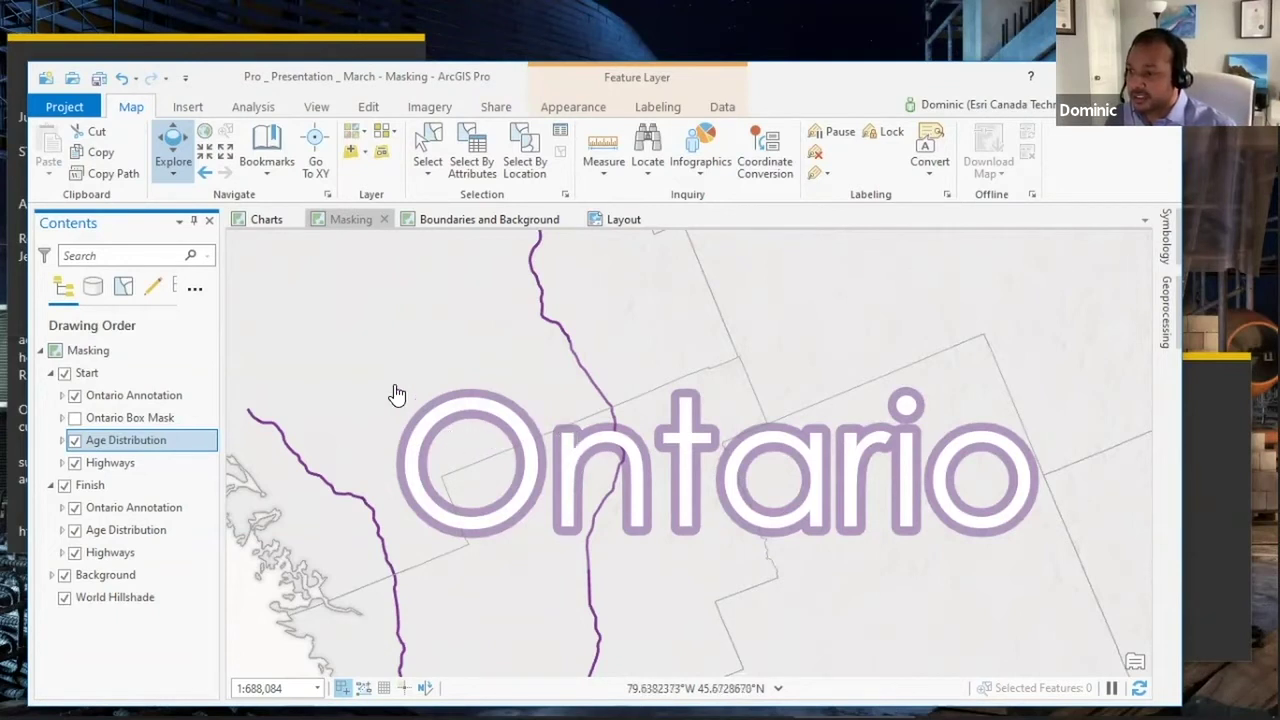
left_click(573, 106)
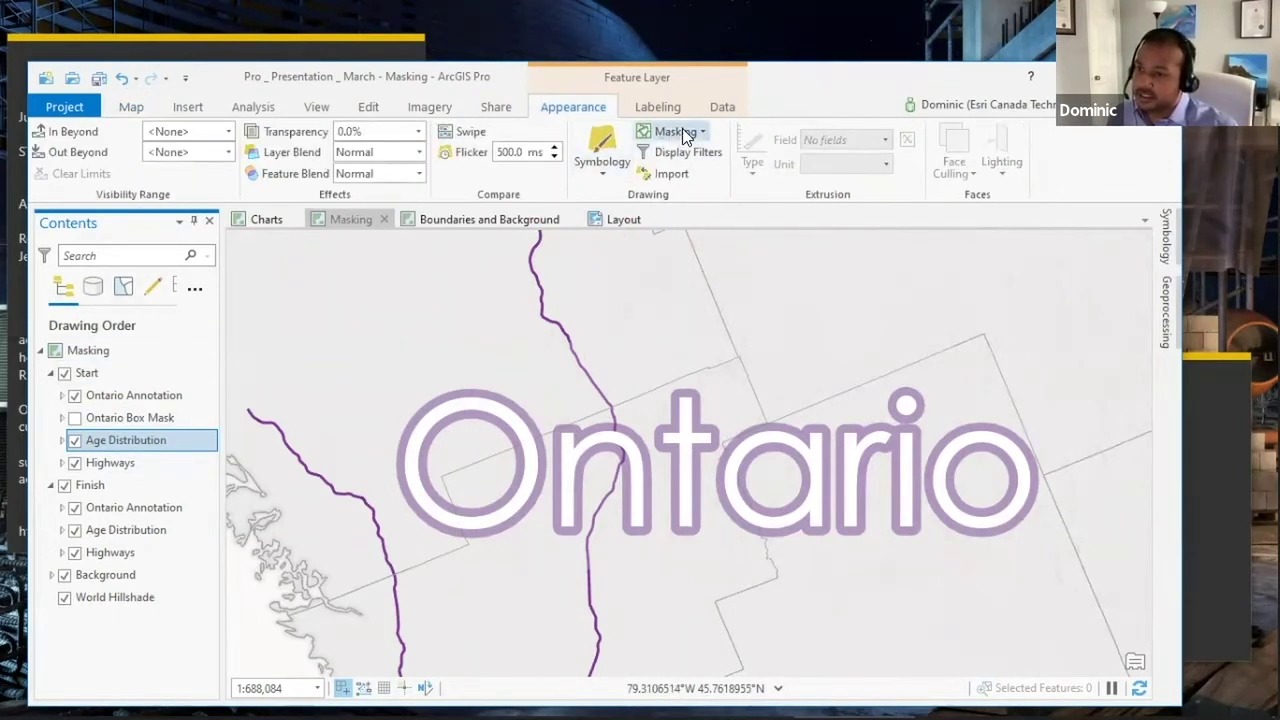
left_click(702, 128)
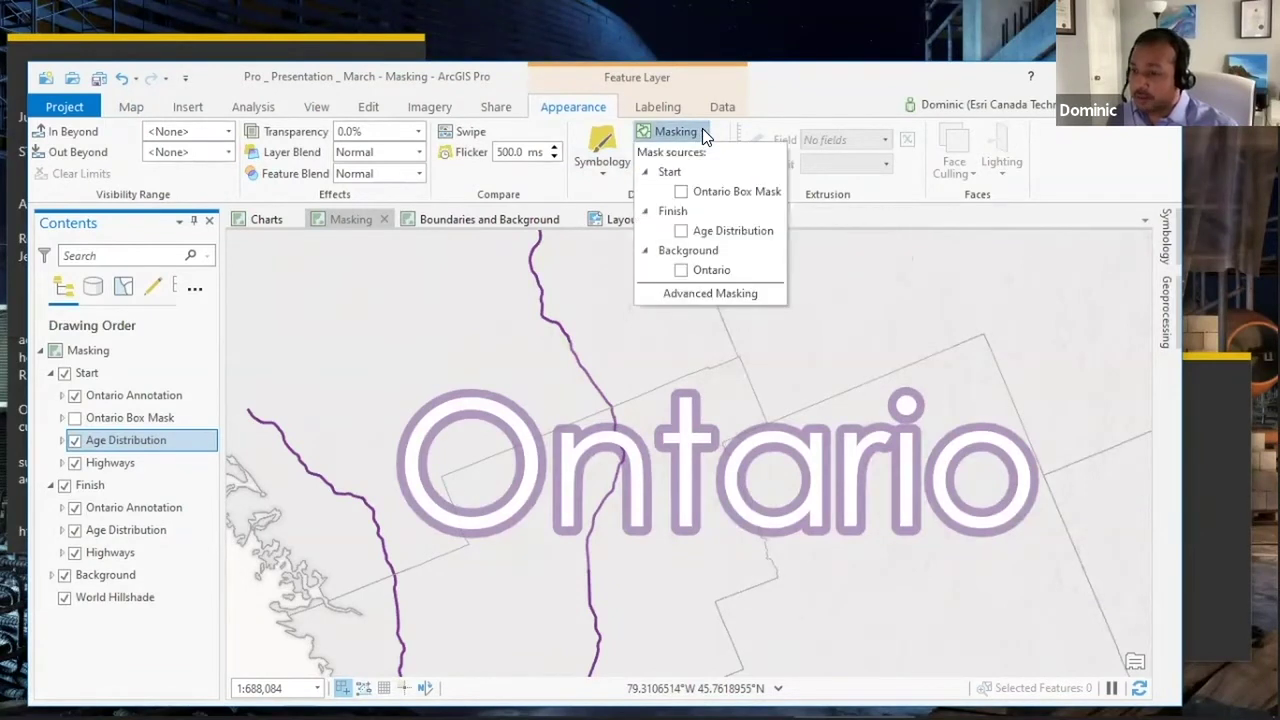
left_click(680, 191)
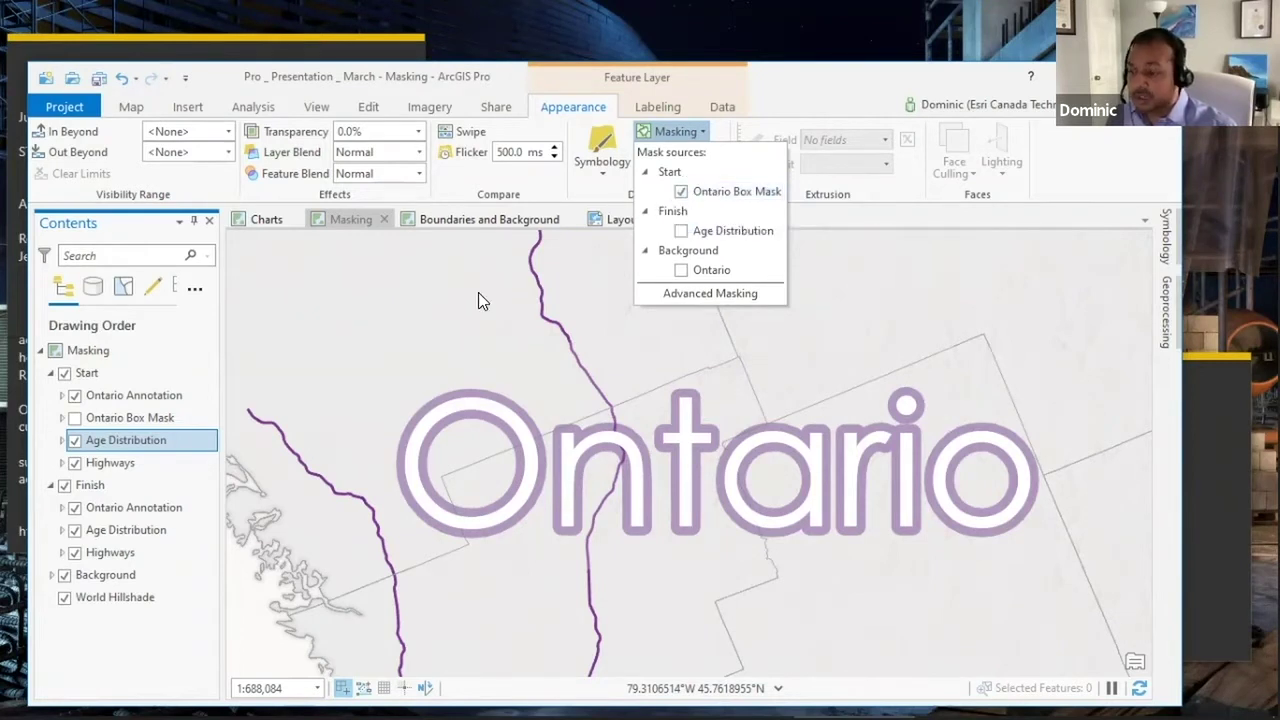
Use the Ontario Box Mask layer as the mask source for the Start group's Highways layer.
left_click(479, 300)
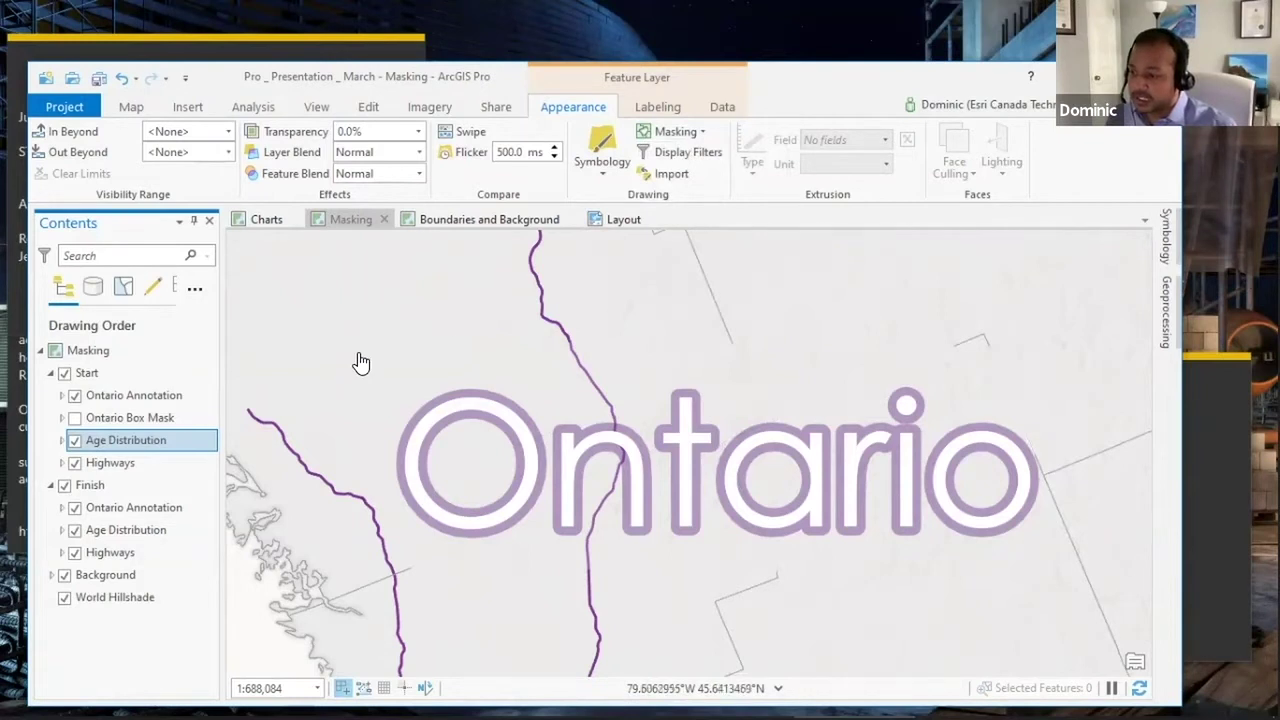
left_click(118, 461)
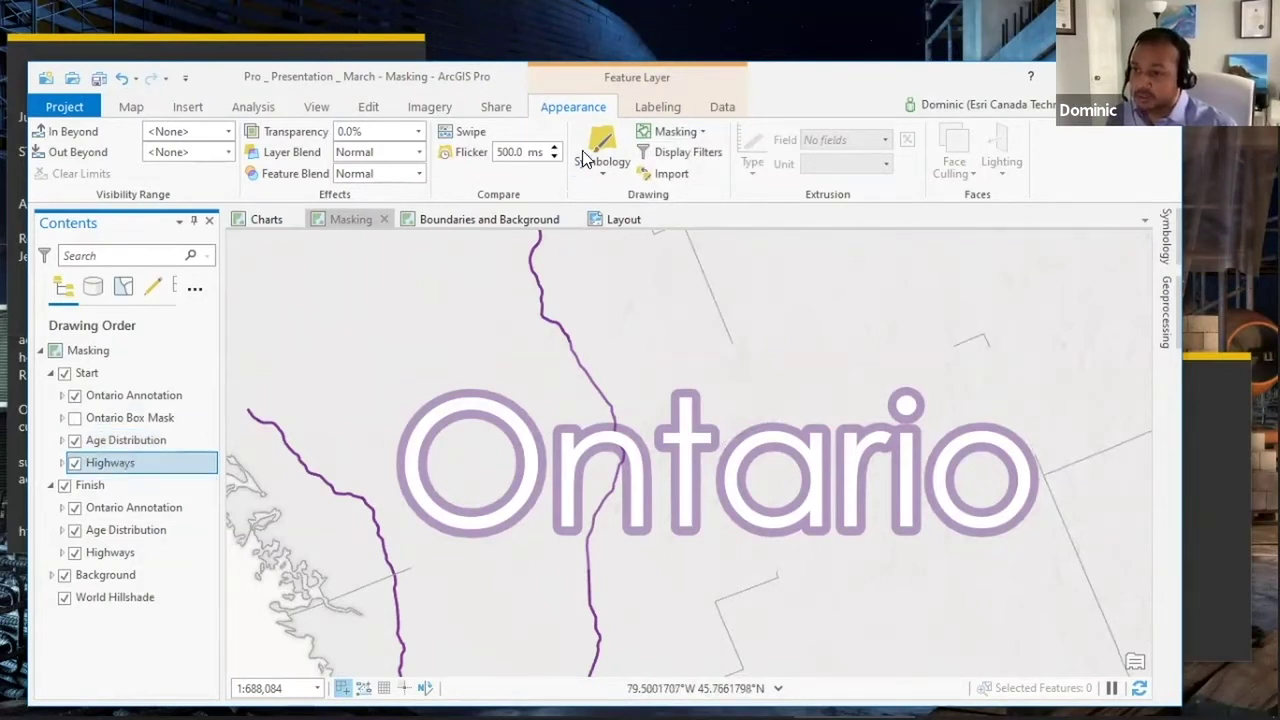
left_click(669, 131)
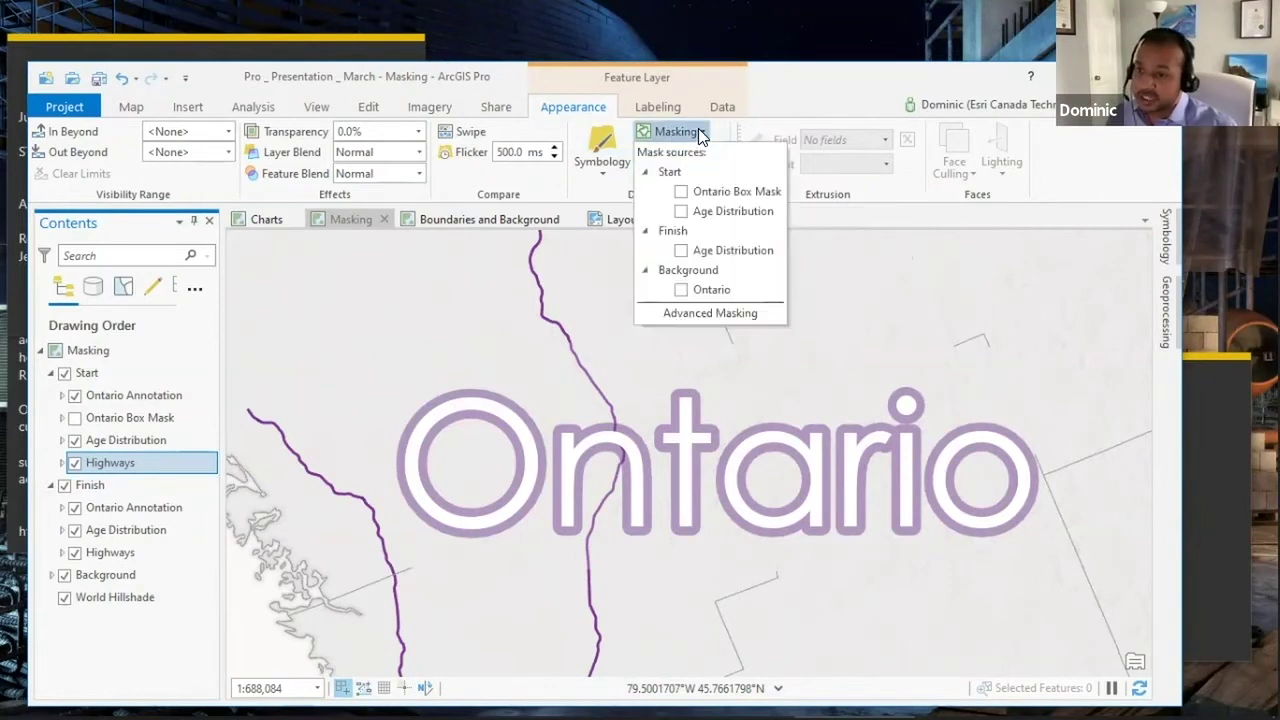
left_click(680, 193)
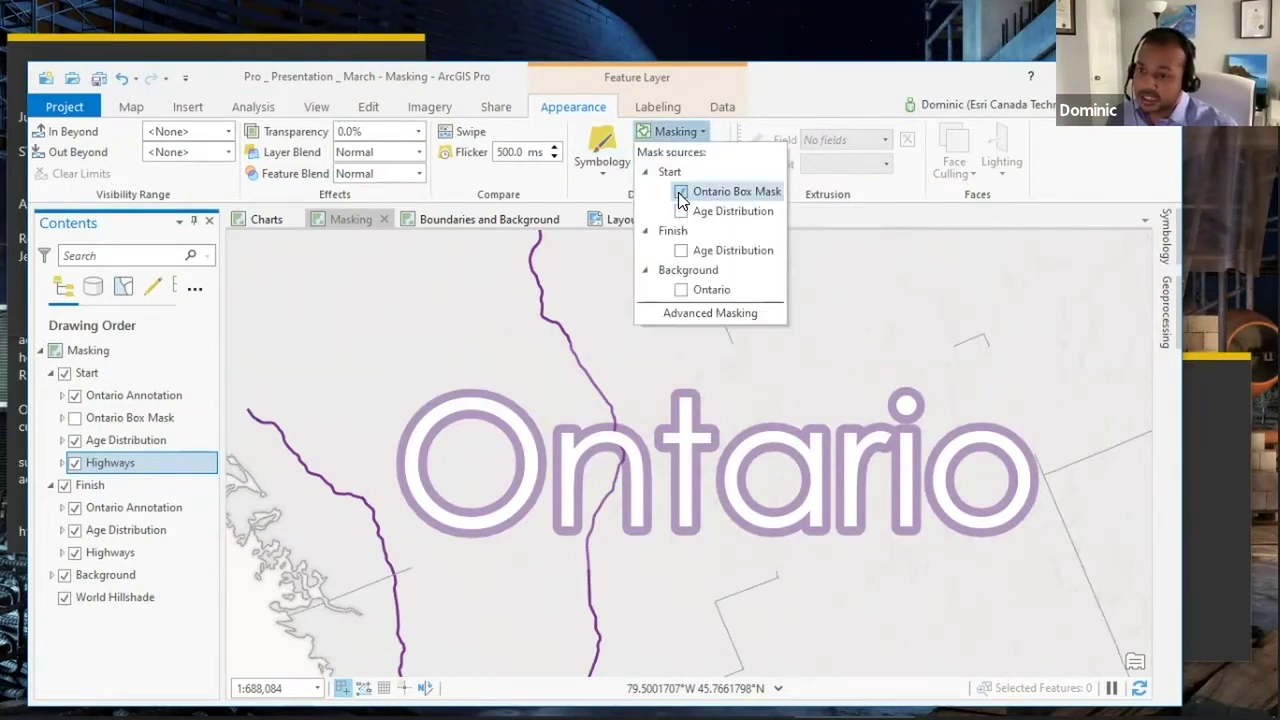
left_click(590, 318)
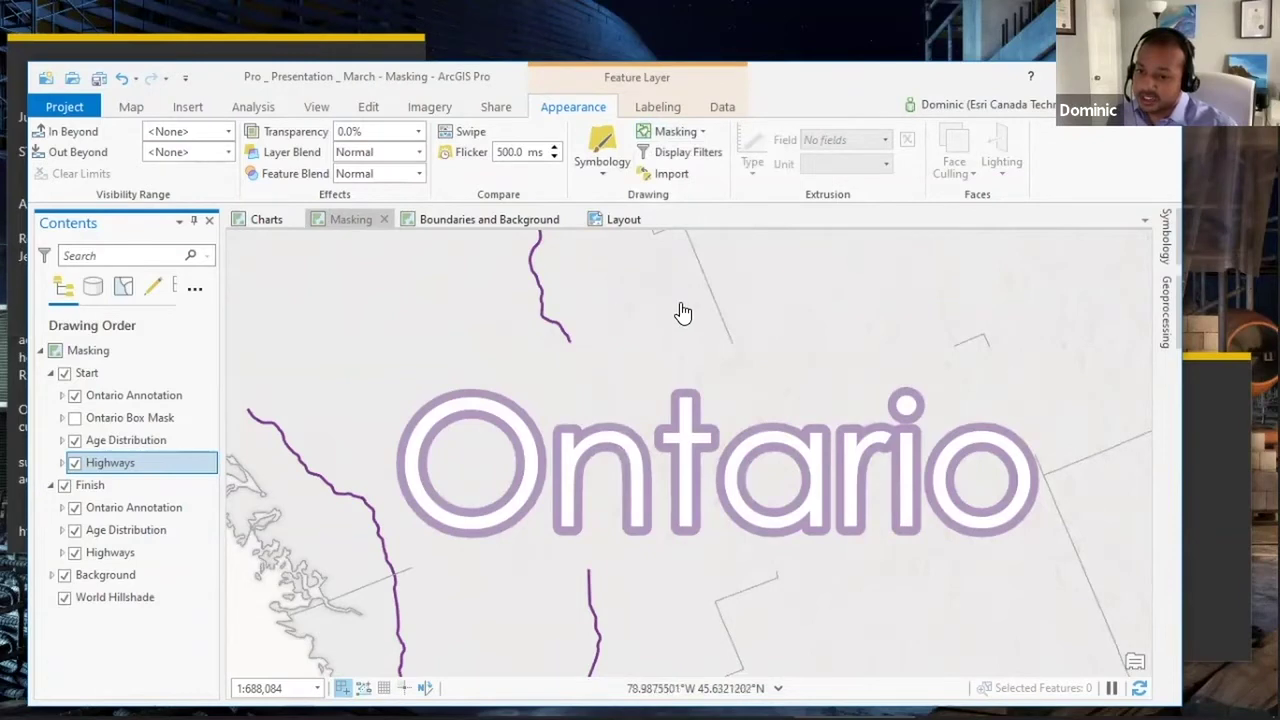
Maximize the application window and view the masked map at the Mask Full Extent bookmark.
key("super+Up")
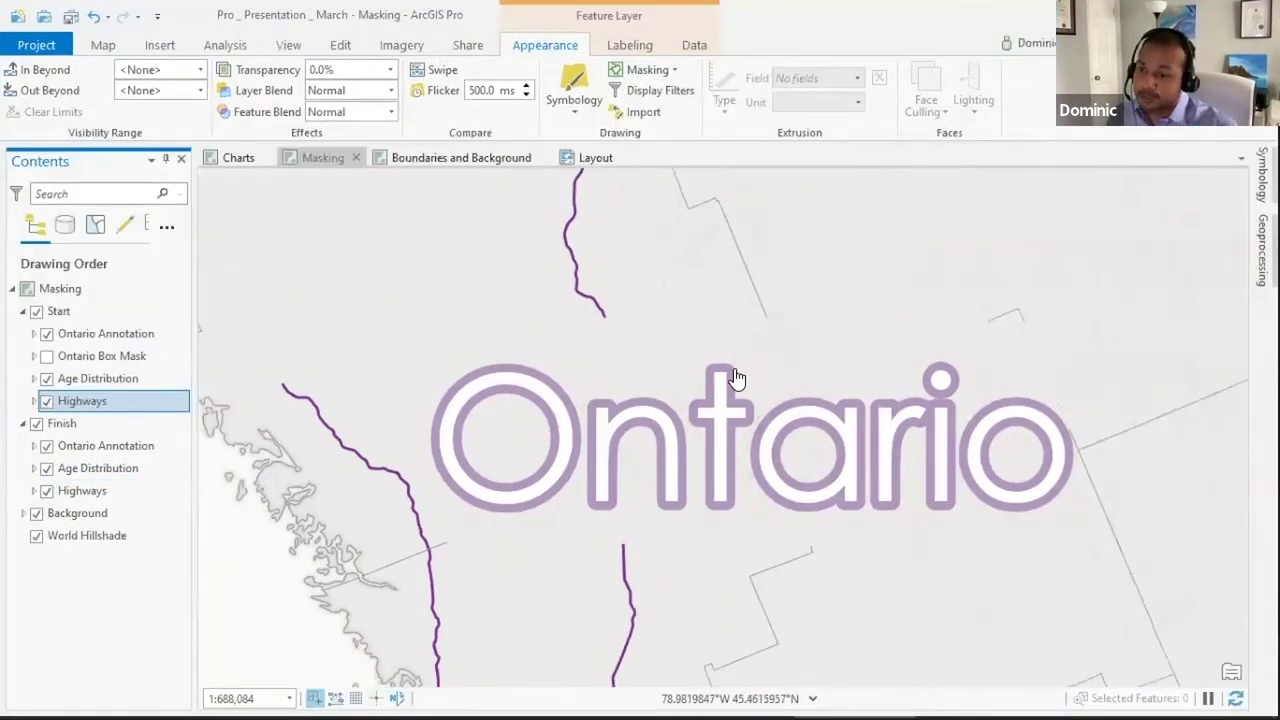
left_click(114, 44)
left_click(258, 95)
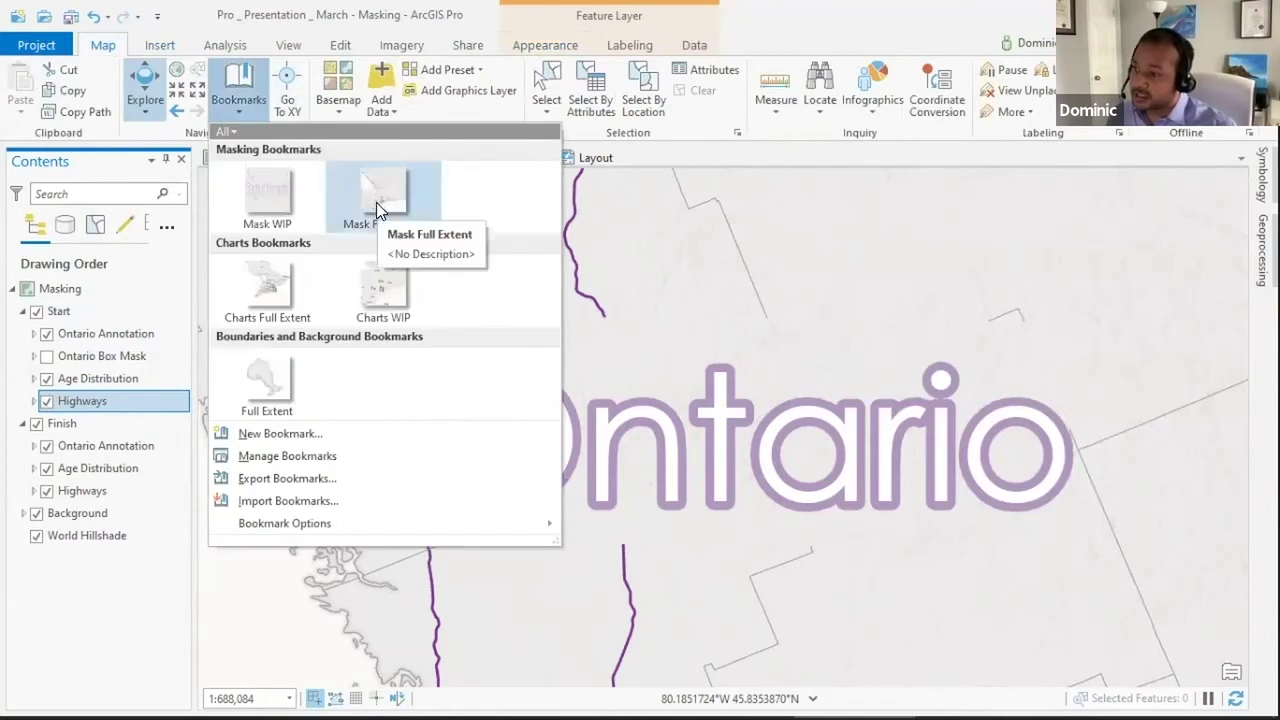
left_click(377, 204)
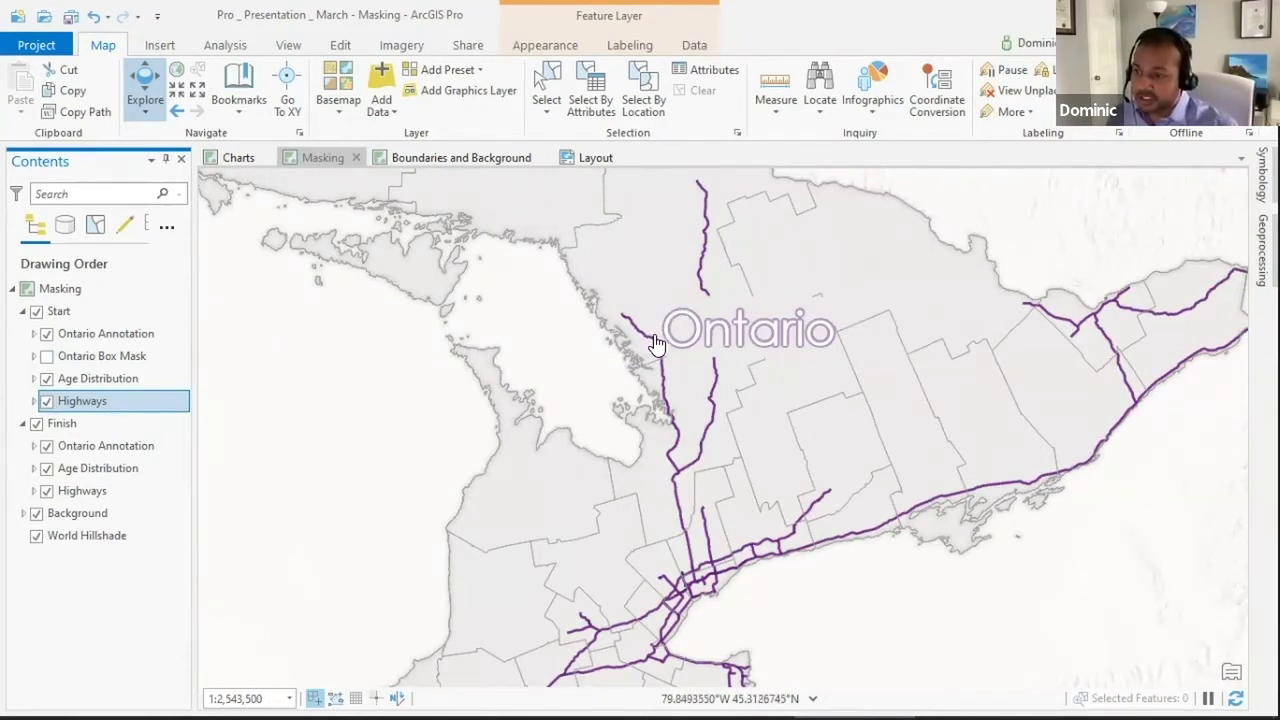
Open the Boundaries and Background map and hide the Start group's Ontario_Halo layer.
left_click(480, 157)
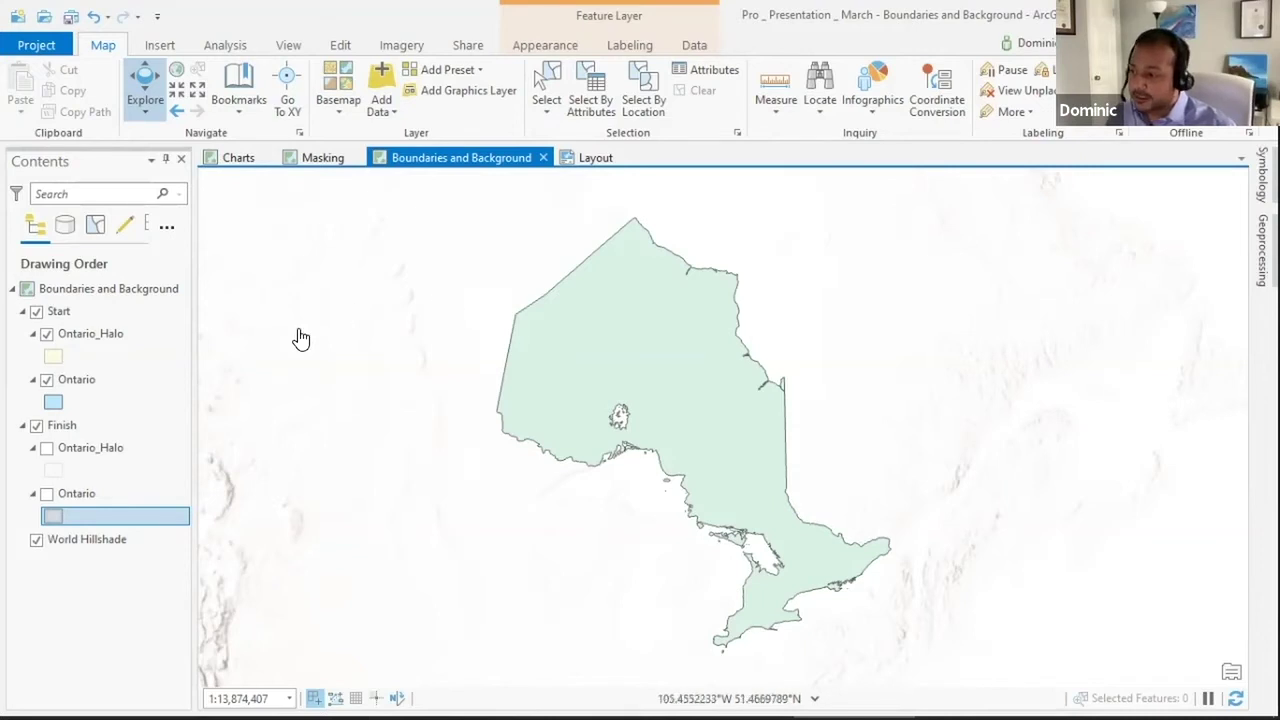
left_click(46, 335)
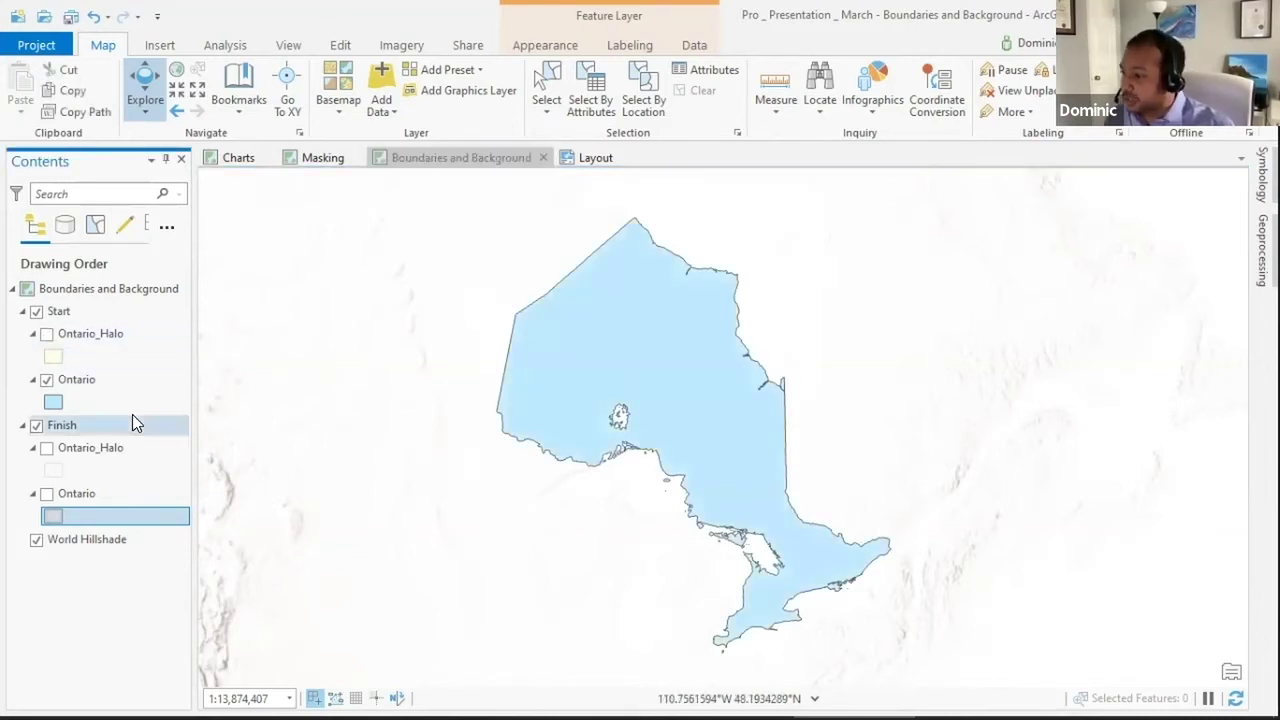
Set the solid stroke width of the Start group's Ontario polygon symbol to 0.05 pt.
left_click(54, 401)
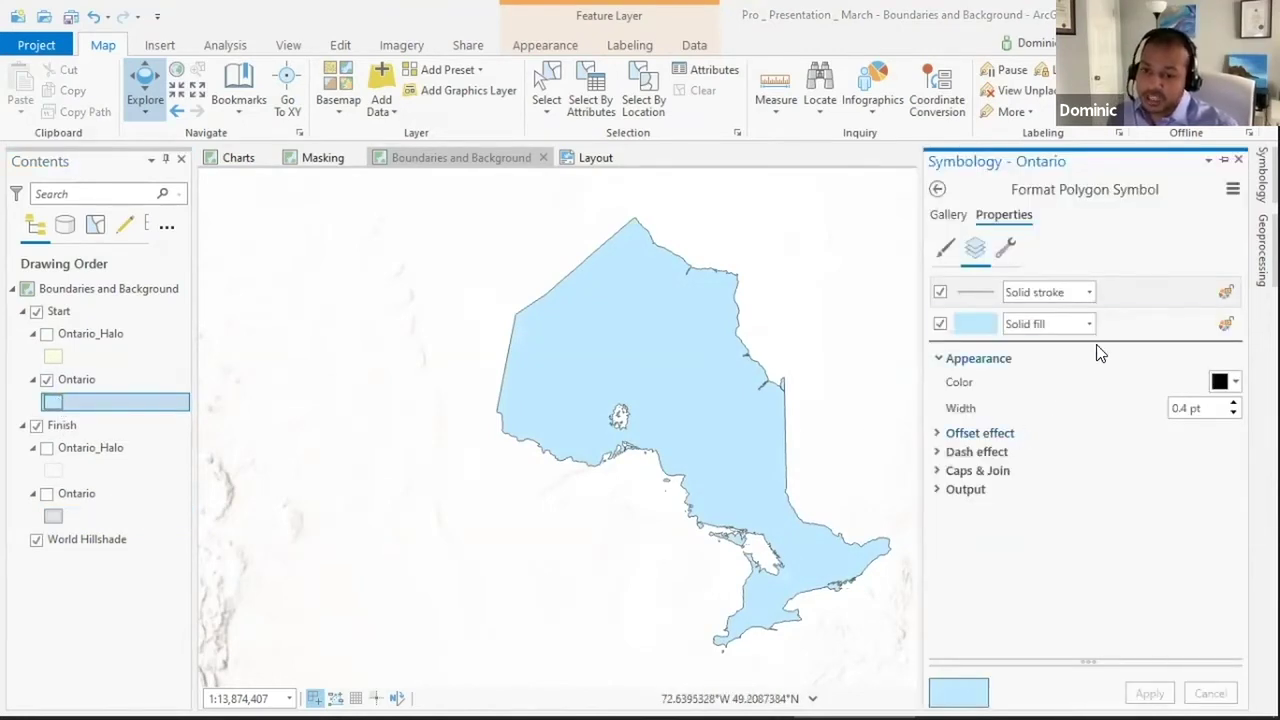
left_click(975, 313)
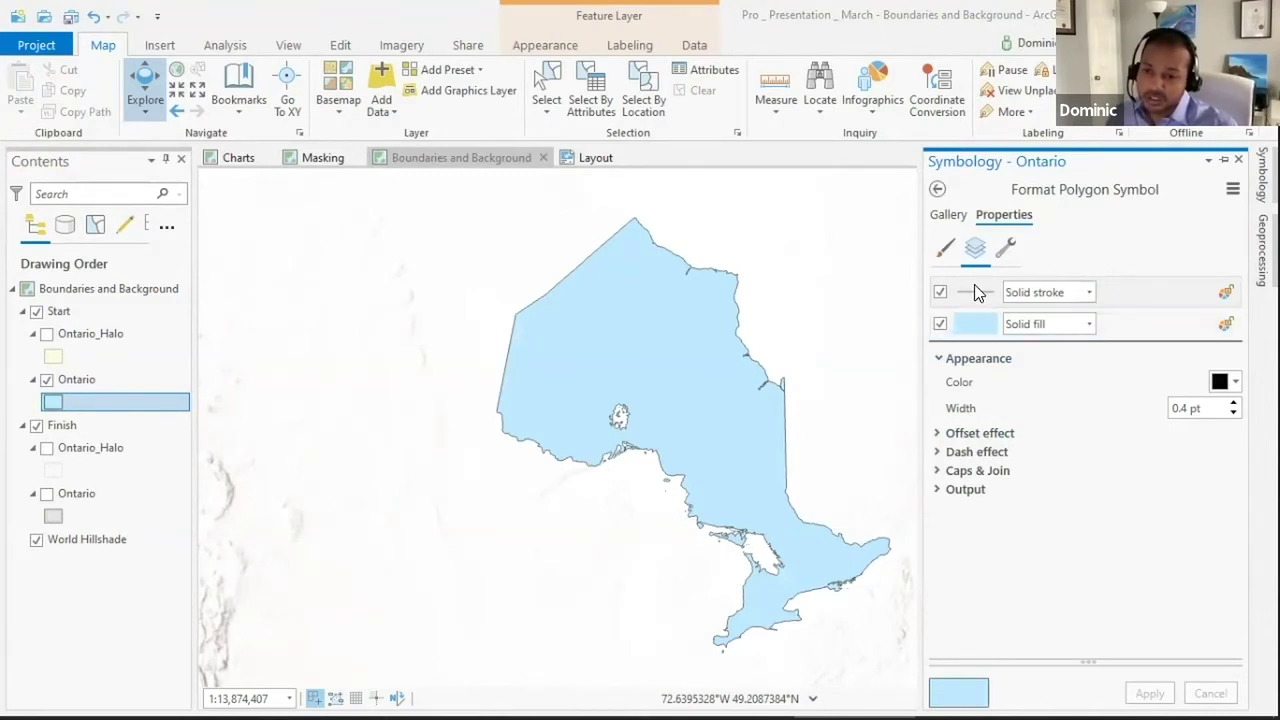
left_click(975, 286)
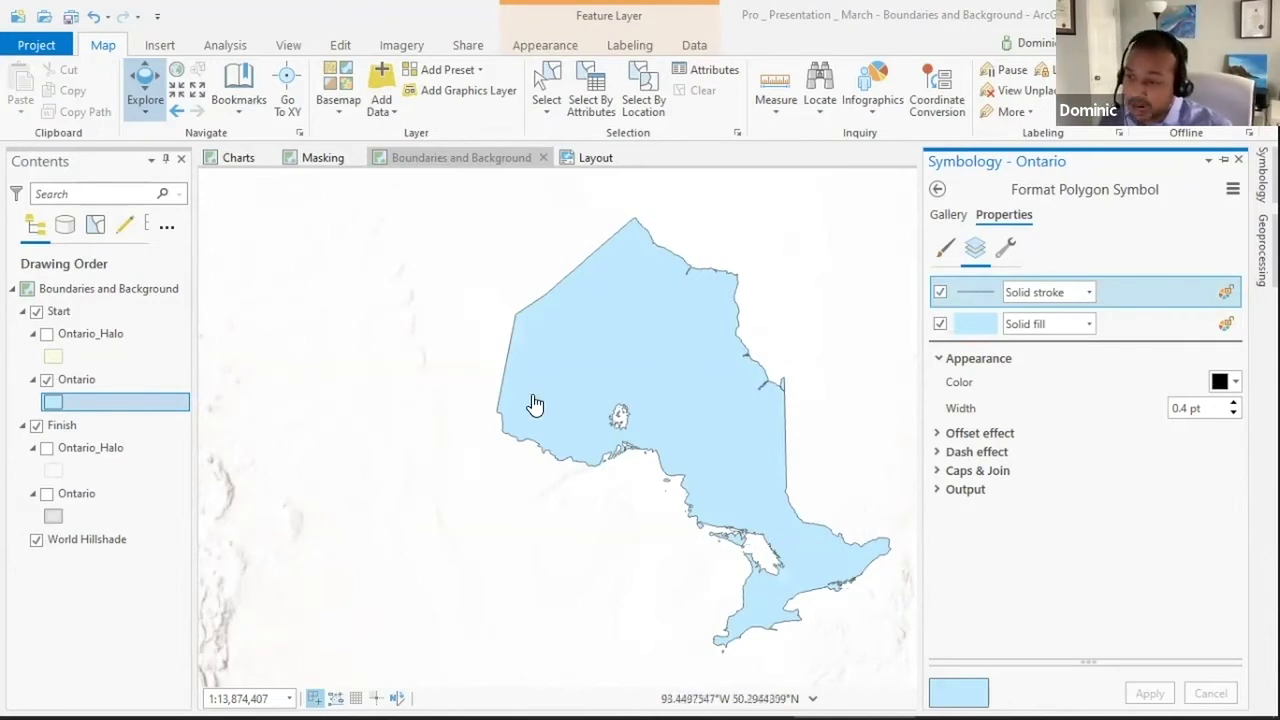
left_click(1190, 408)
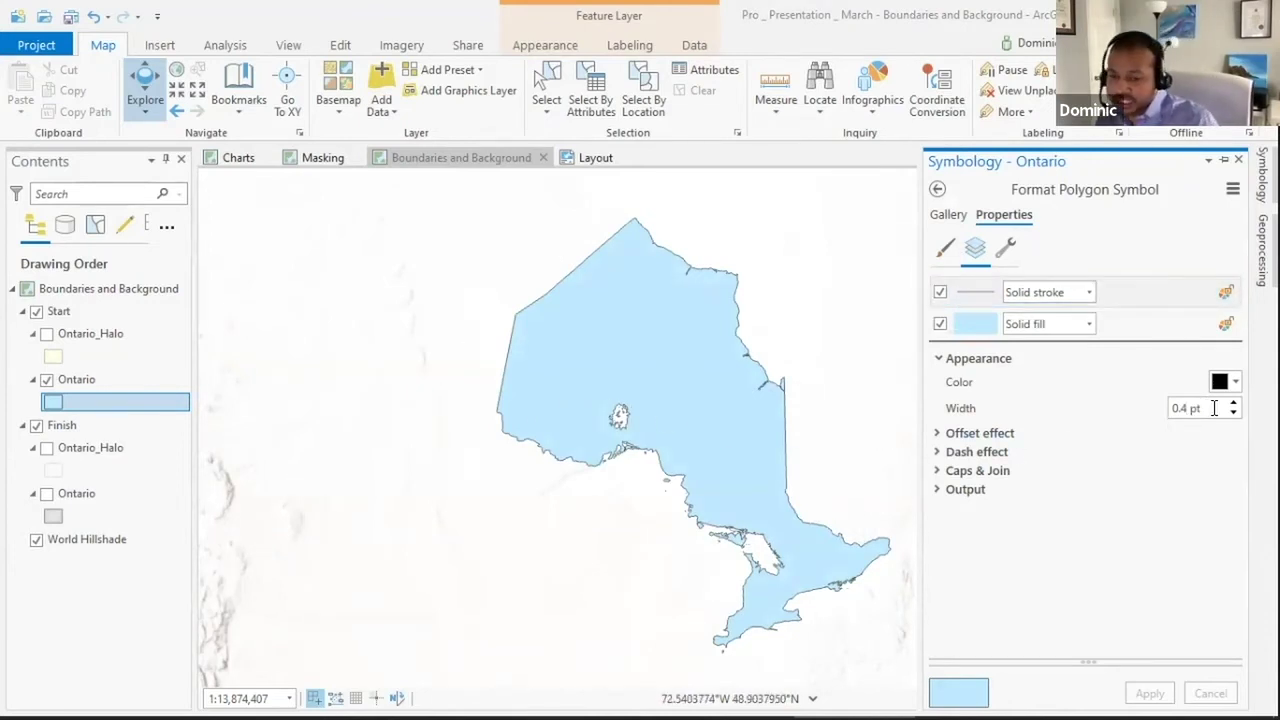
key("BackSpace")
key("BackSpace")
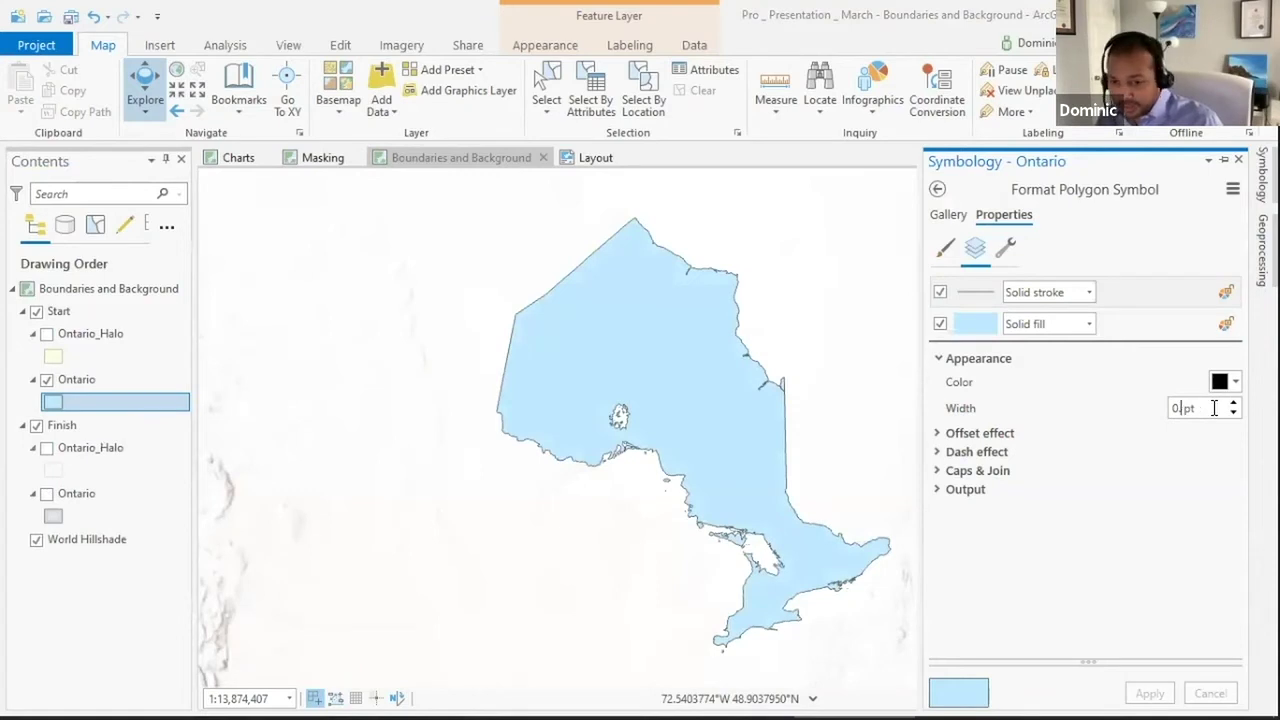
type(".05")
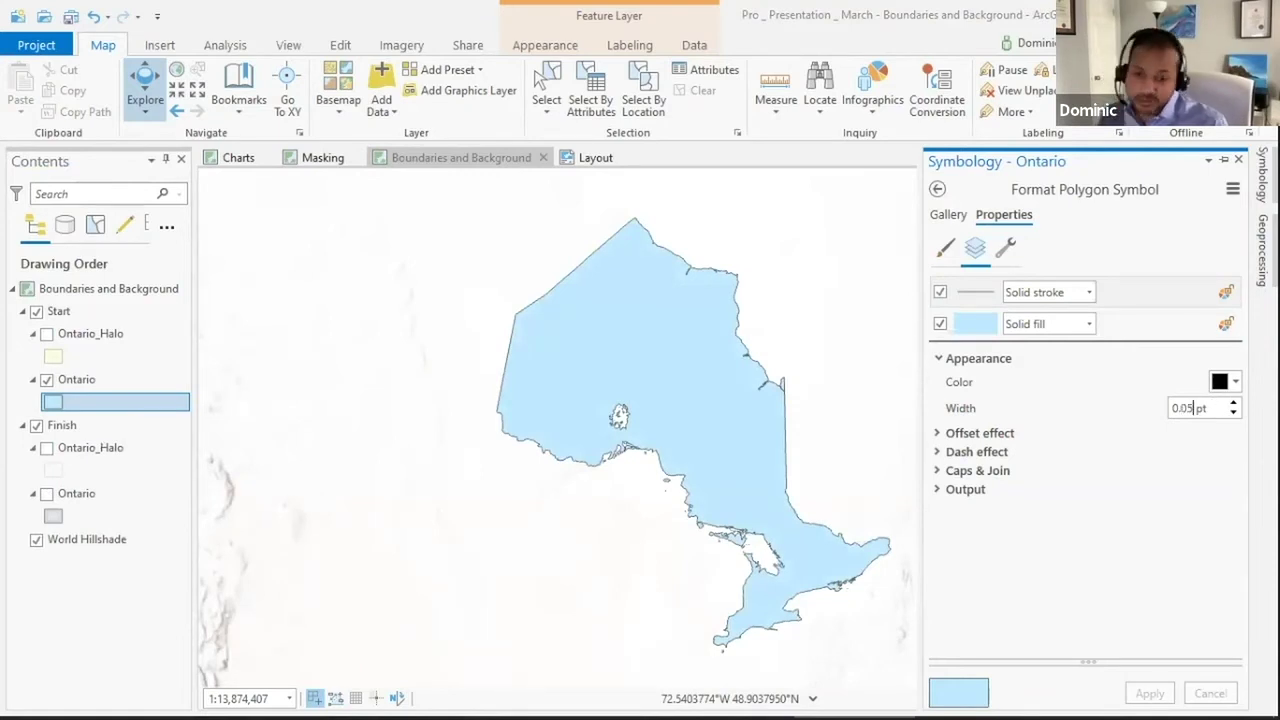
Set the Ontario symbol's stroke color to the Grayscale model with gray 45 and 60% transparency.
left_click(1228, 382)
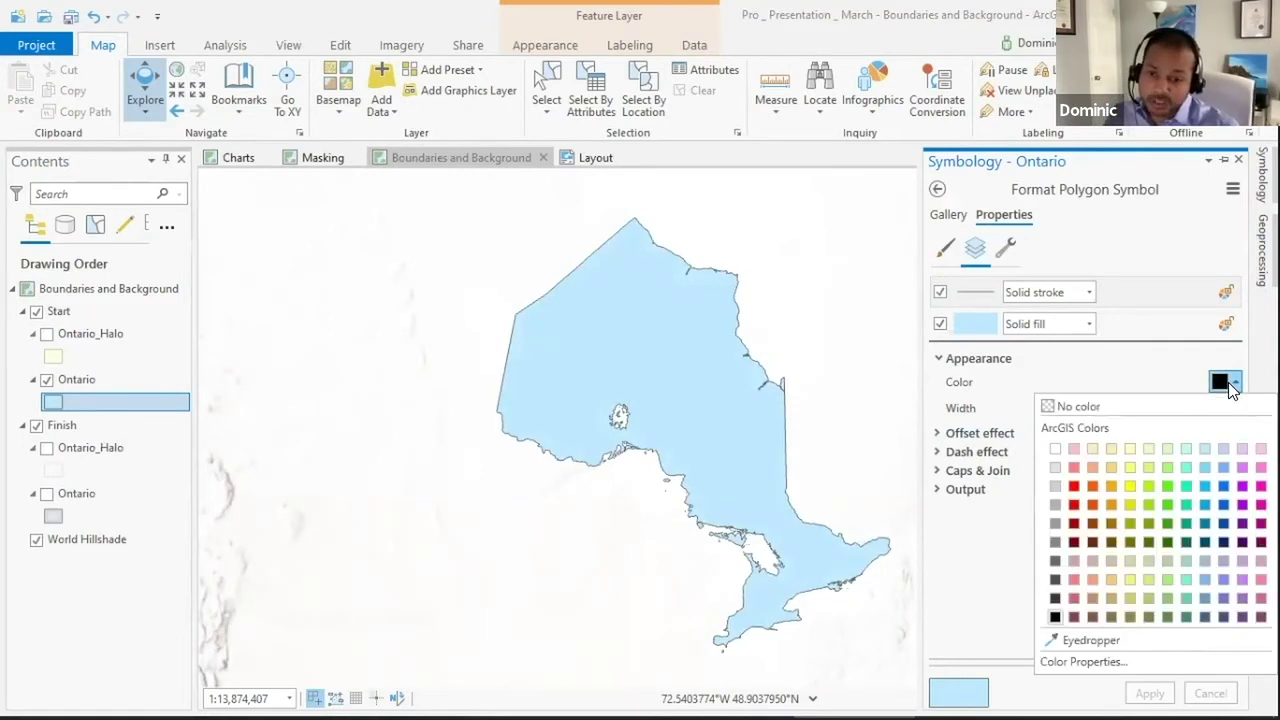
left_click(1074, 664)
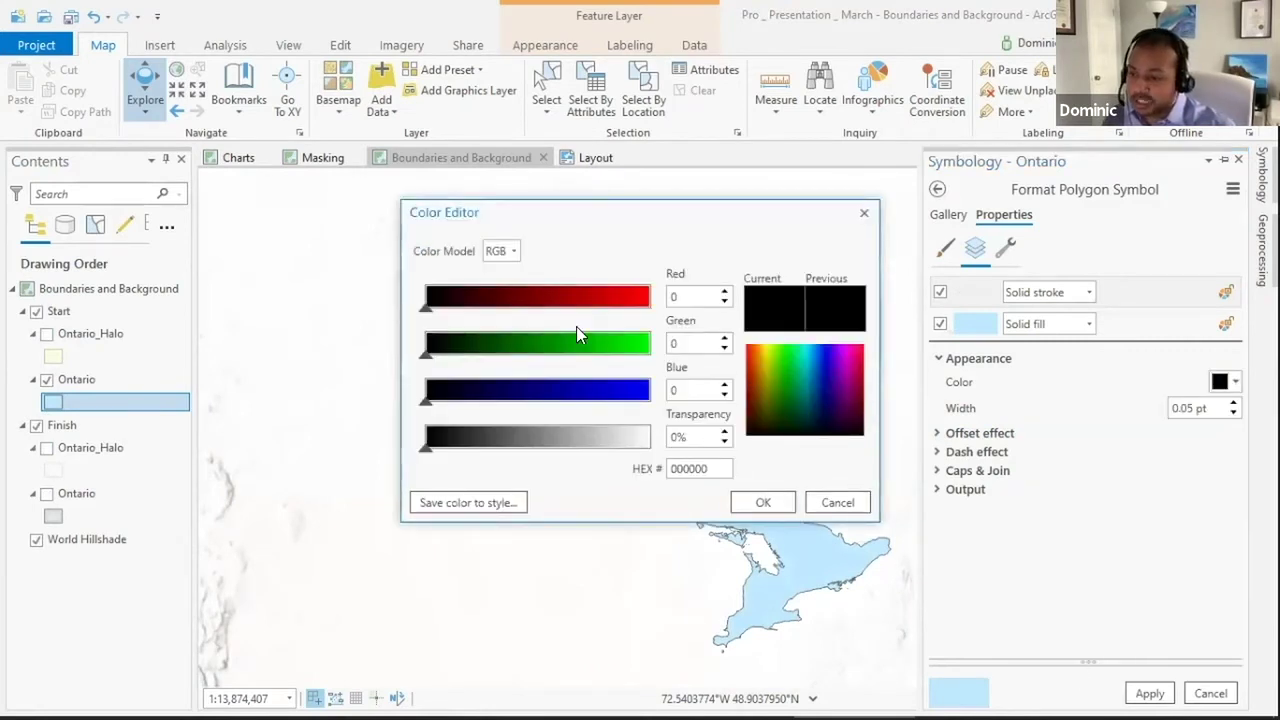
left_click(512, 254)
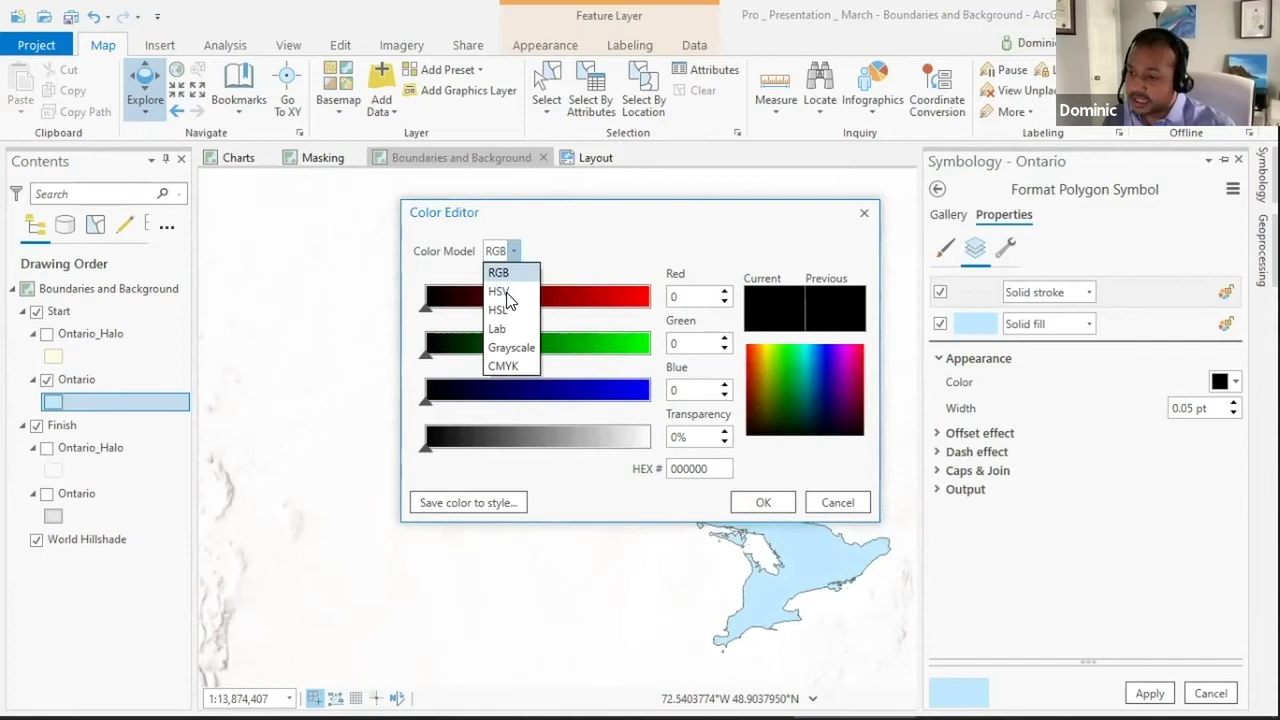
left_click(505, 348)
left_click_drag(710, 296, 626, 296)
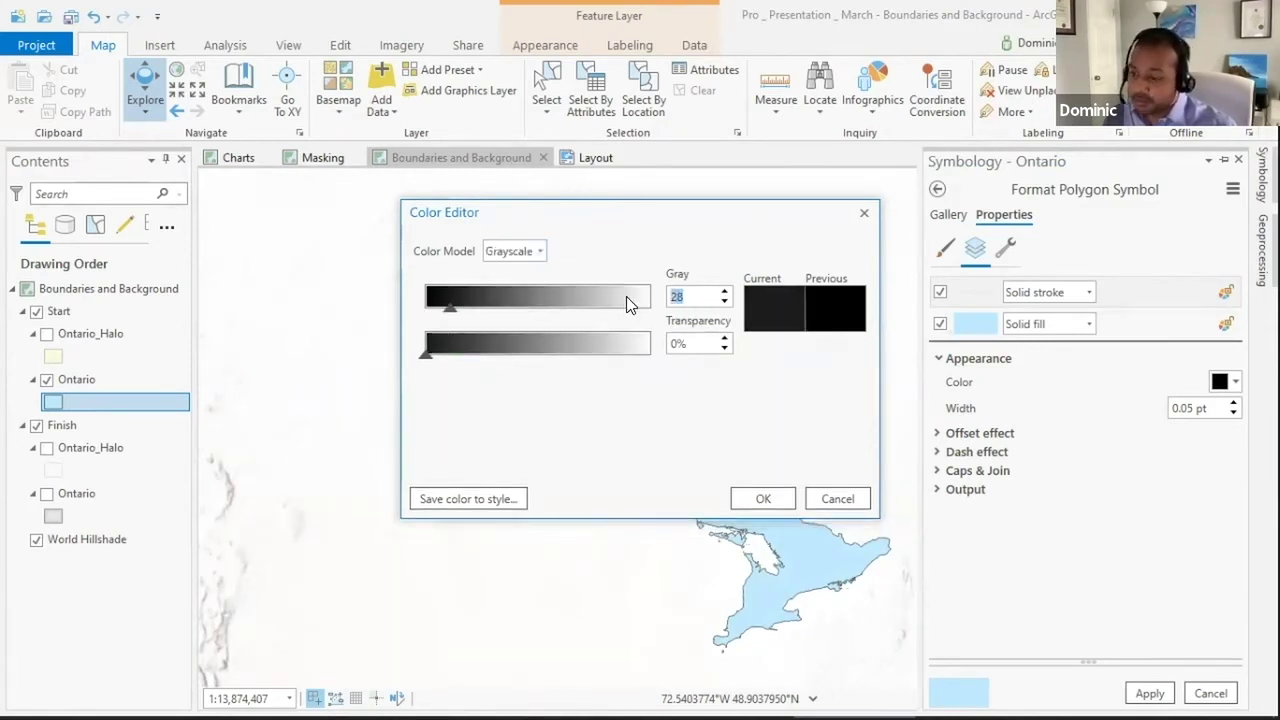
type("5")
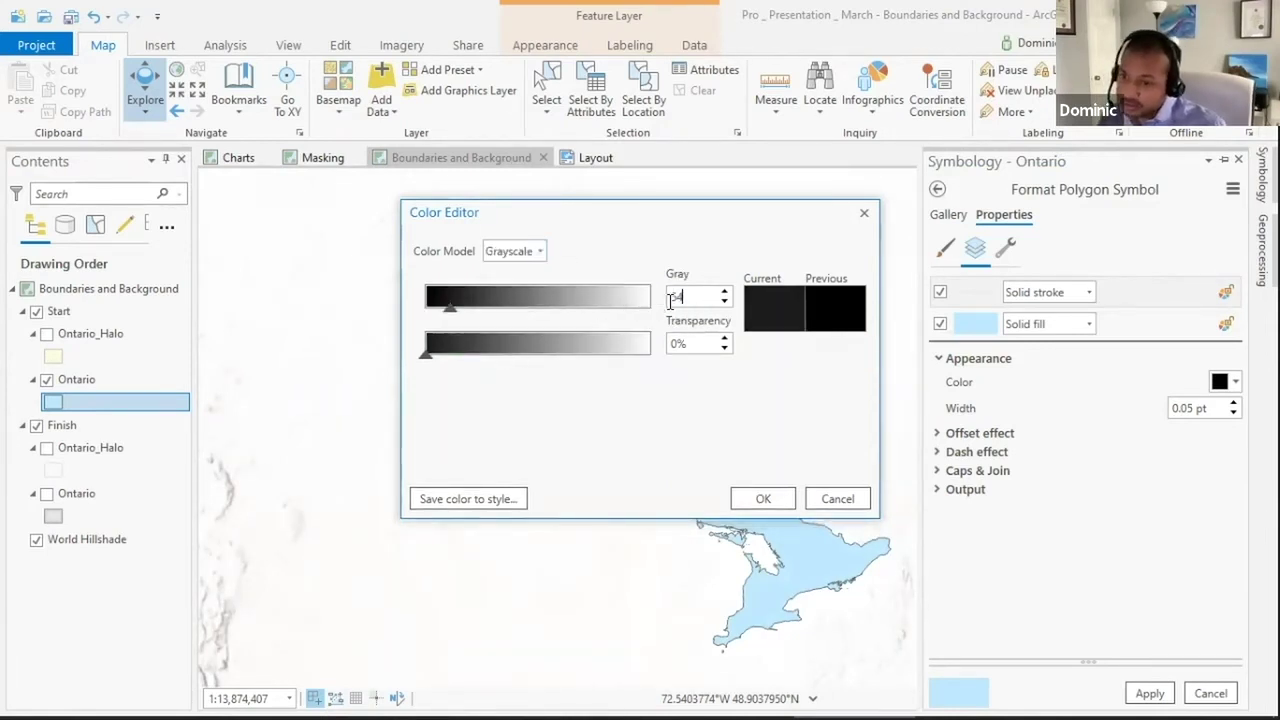
key("BackSpace")
type("4")
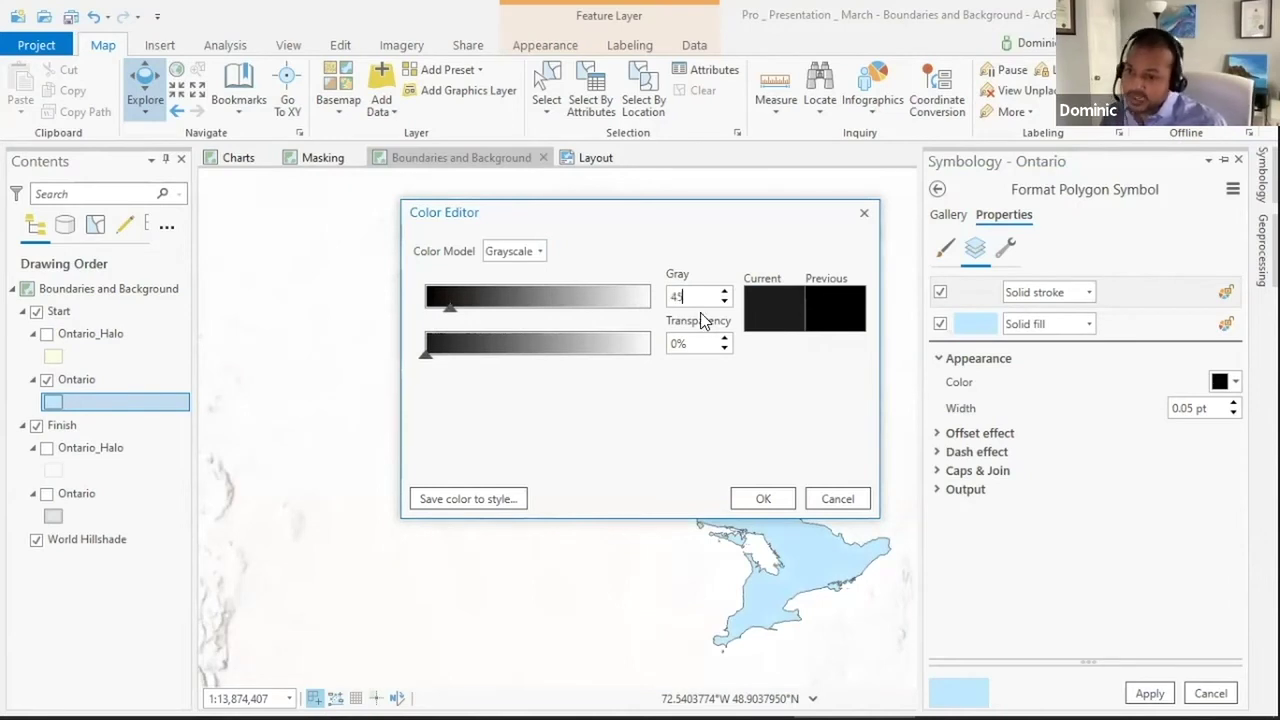
type("5")
key("Tab")
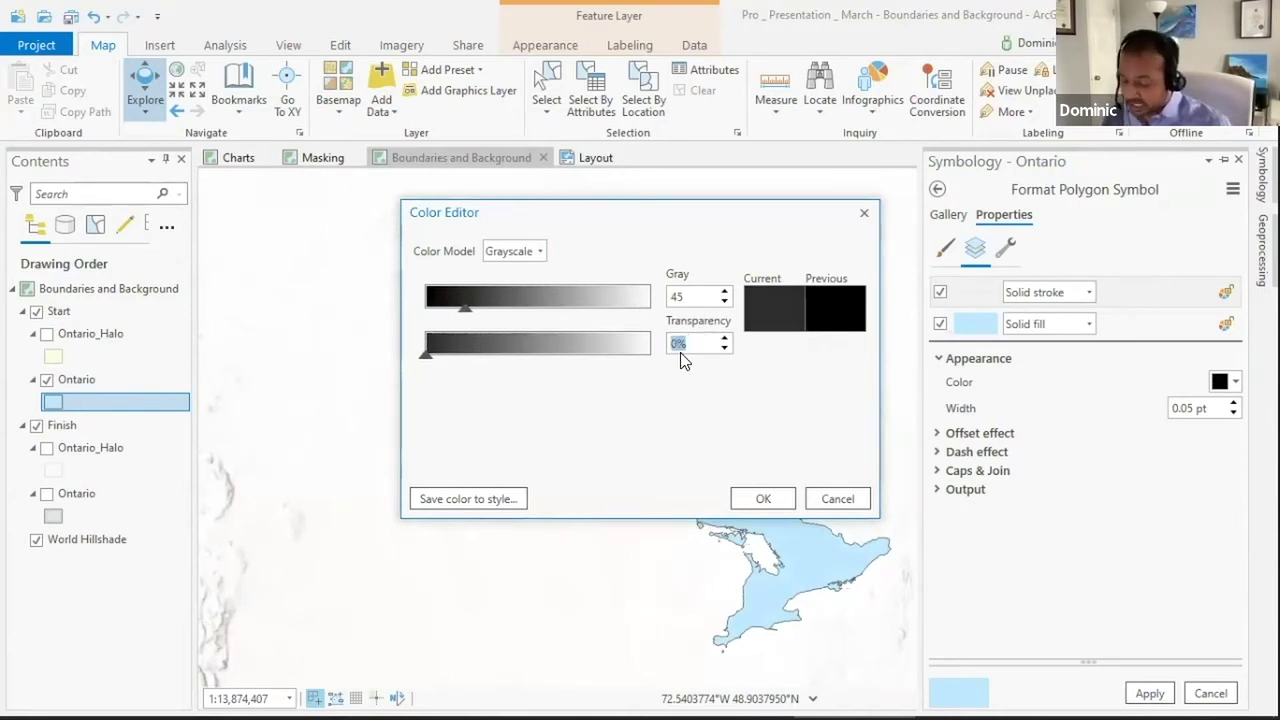
type("60")
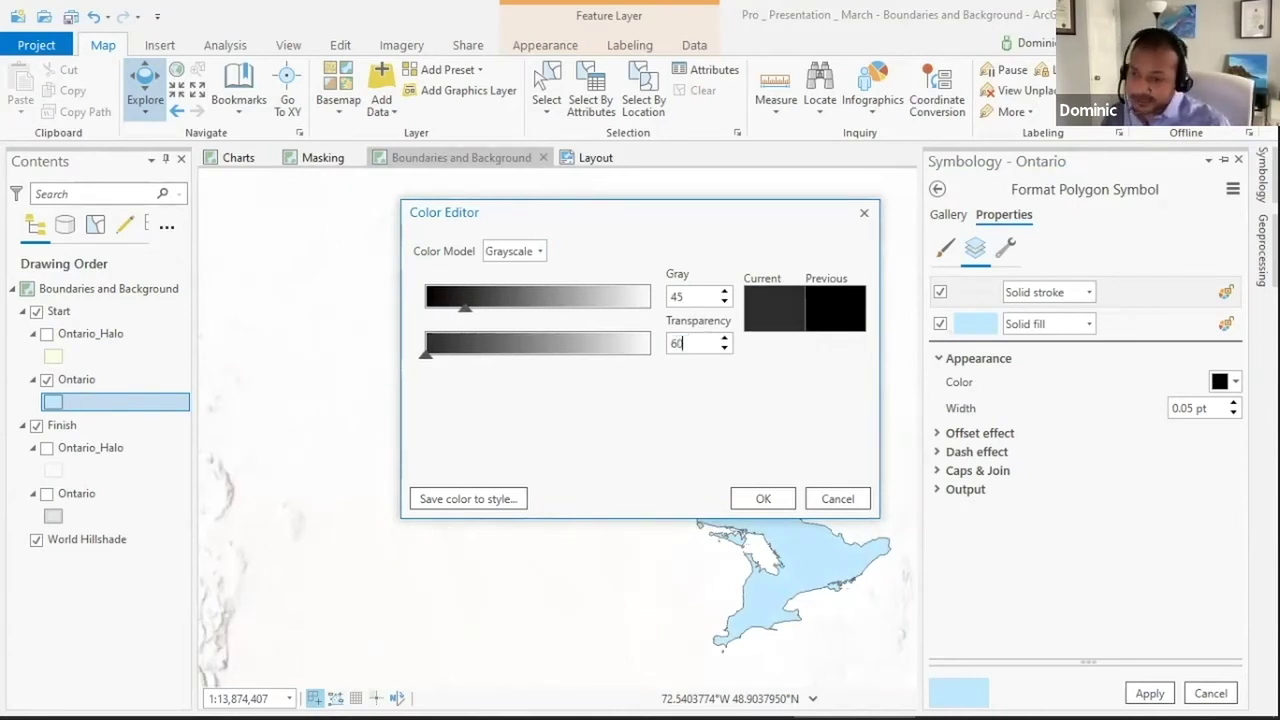
left_click(762, 497)
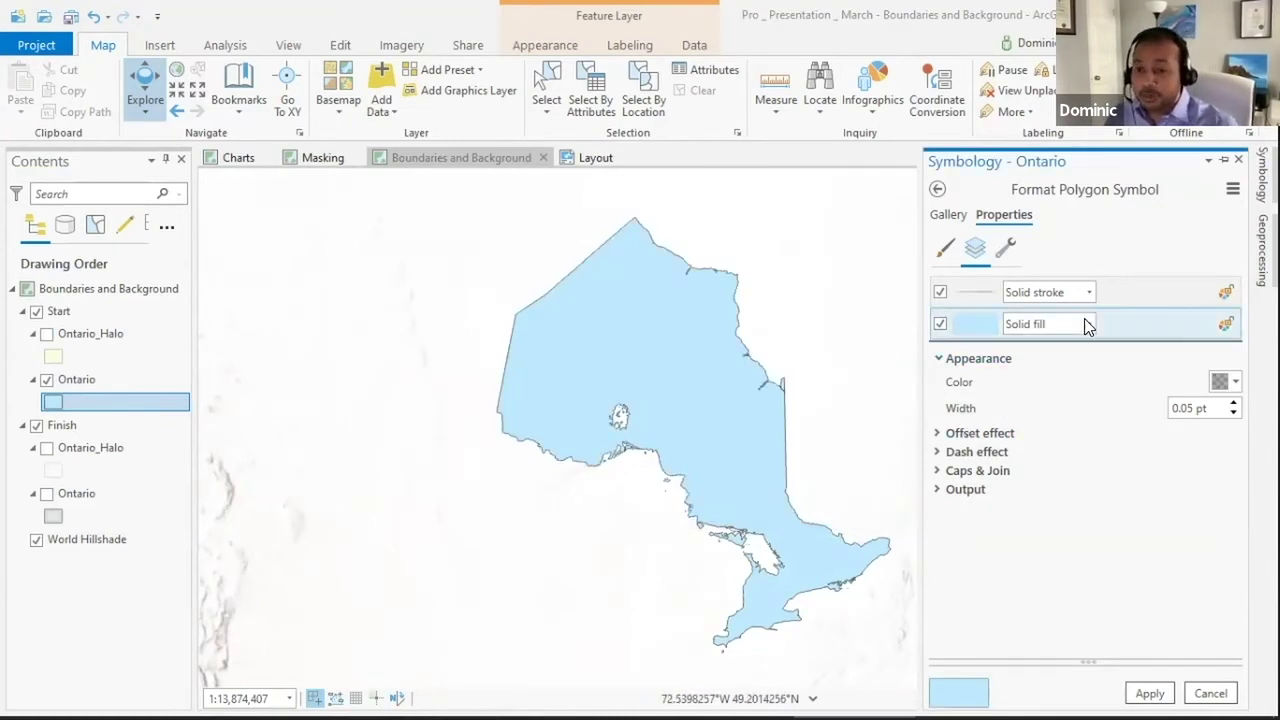
Duplicate the solid stroke layer twice in the Ontario symbol's structure, giving three strokes above the fill.
left_click(1008, 248)
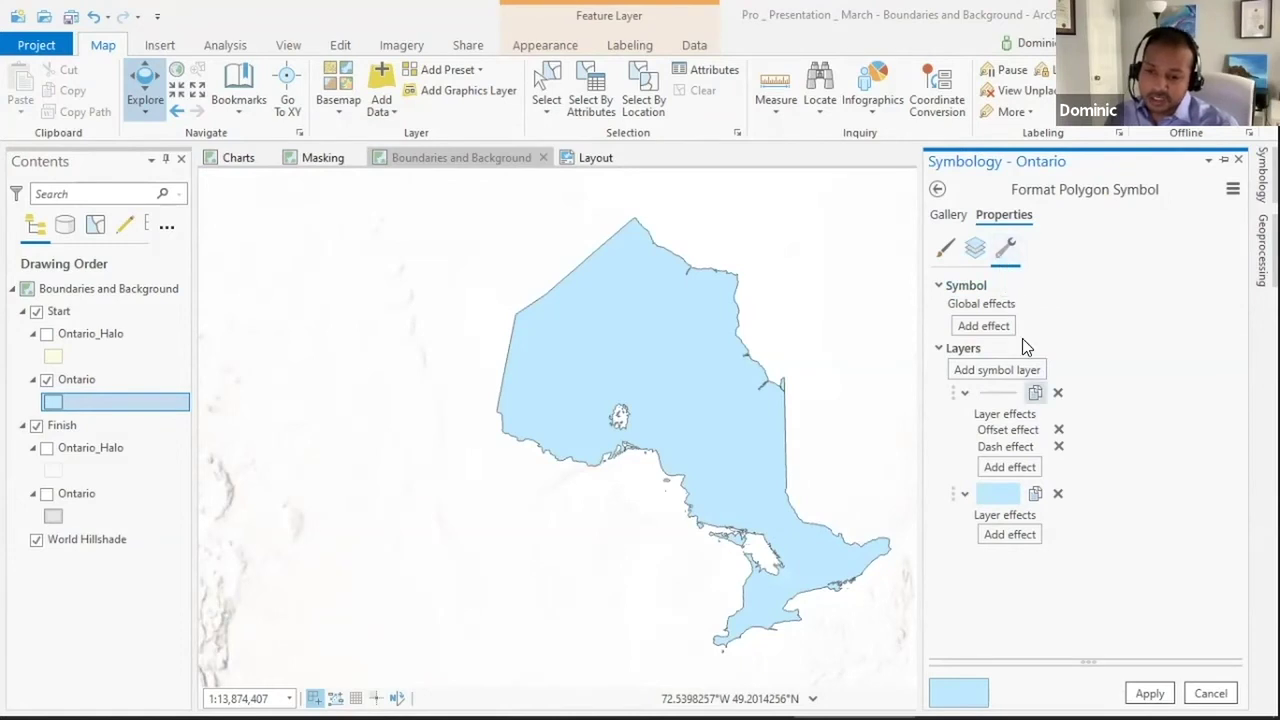
left_click(1035, 395)
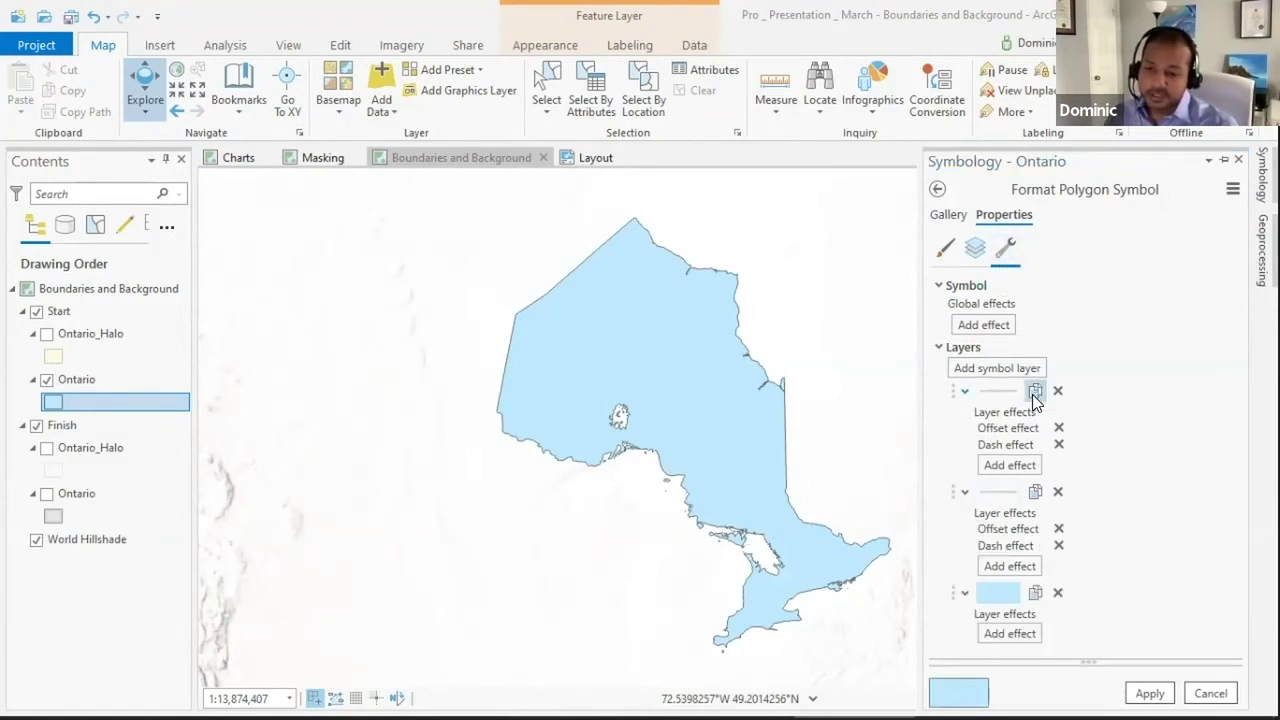
left_click(1035, 491)
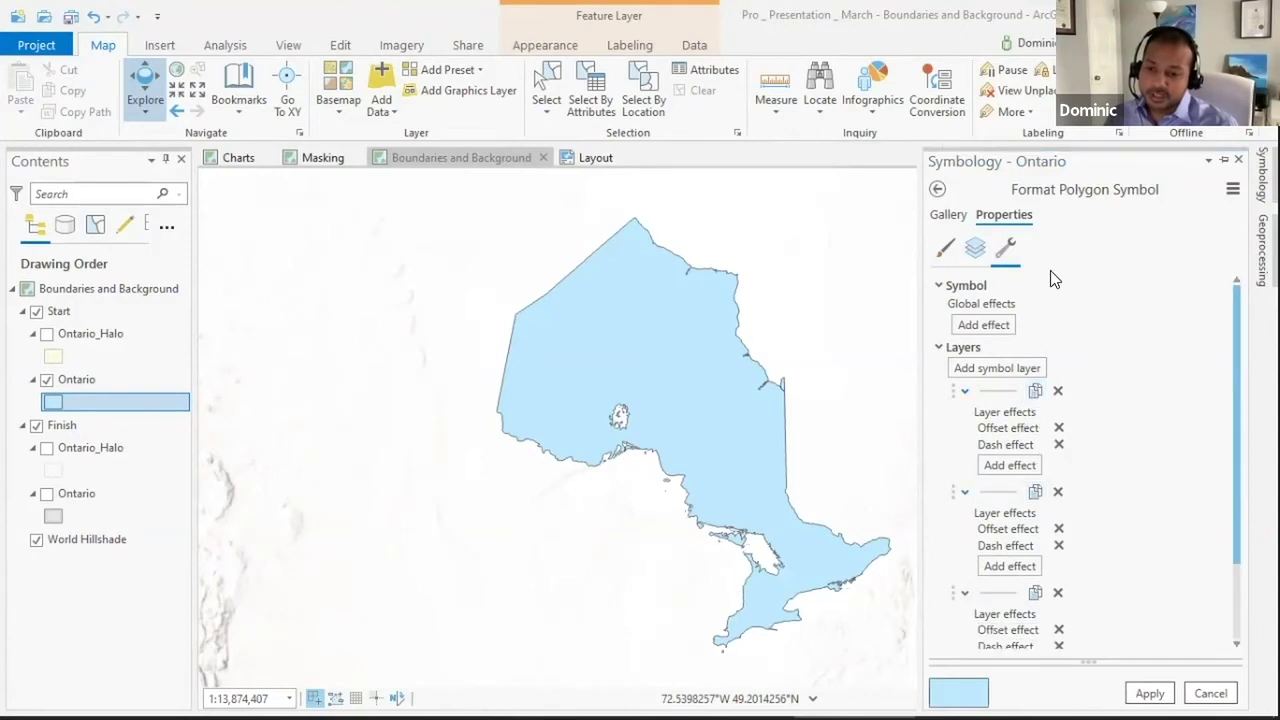
Set the width of the Ontario symbol's middle solid stroke to 3 pt.
left_click(978, 247)
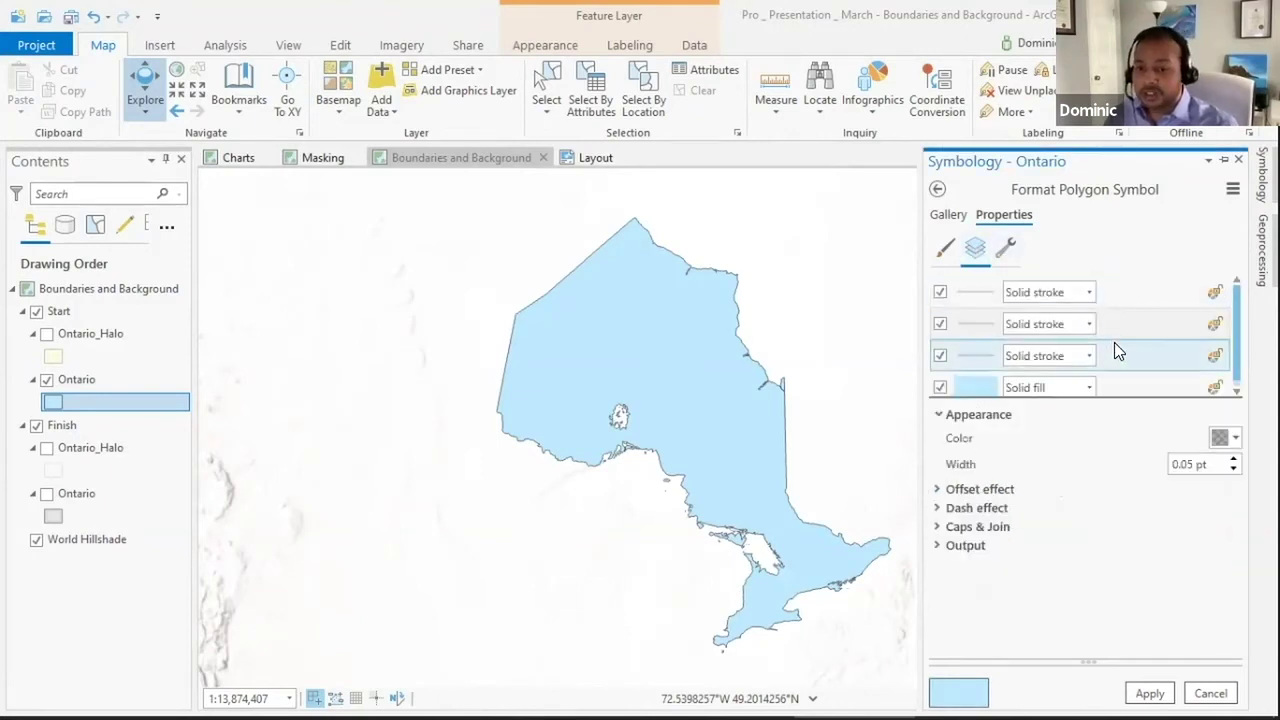
left_click(984, 322)
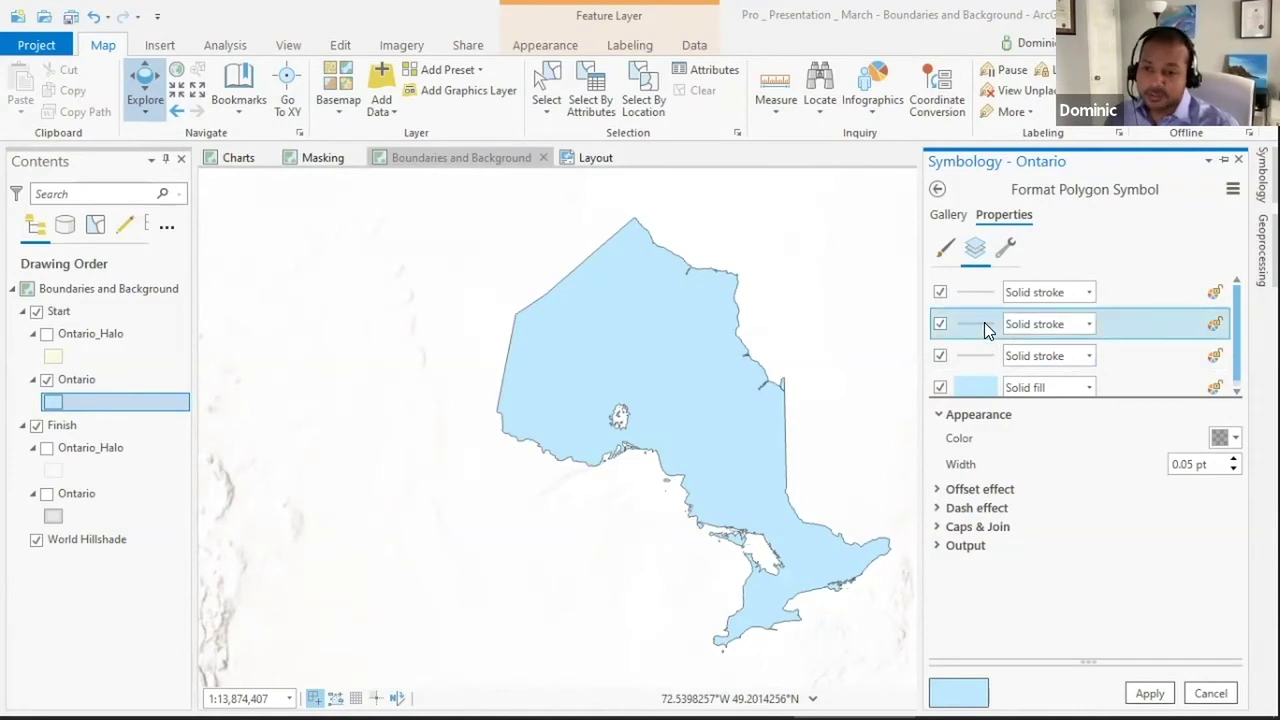
double_click(1185, 465)
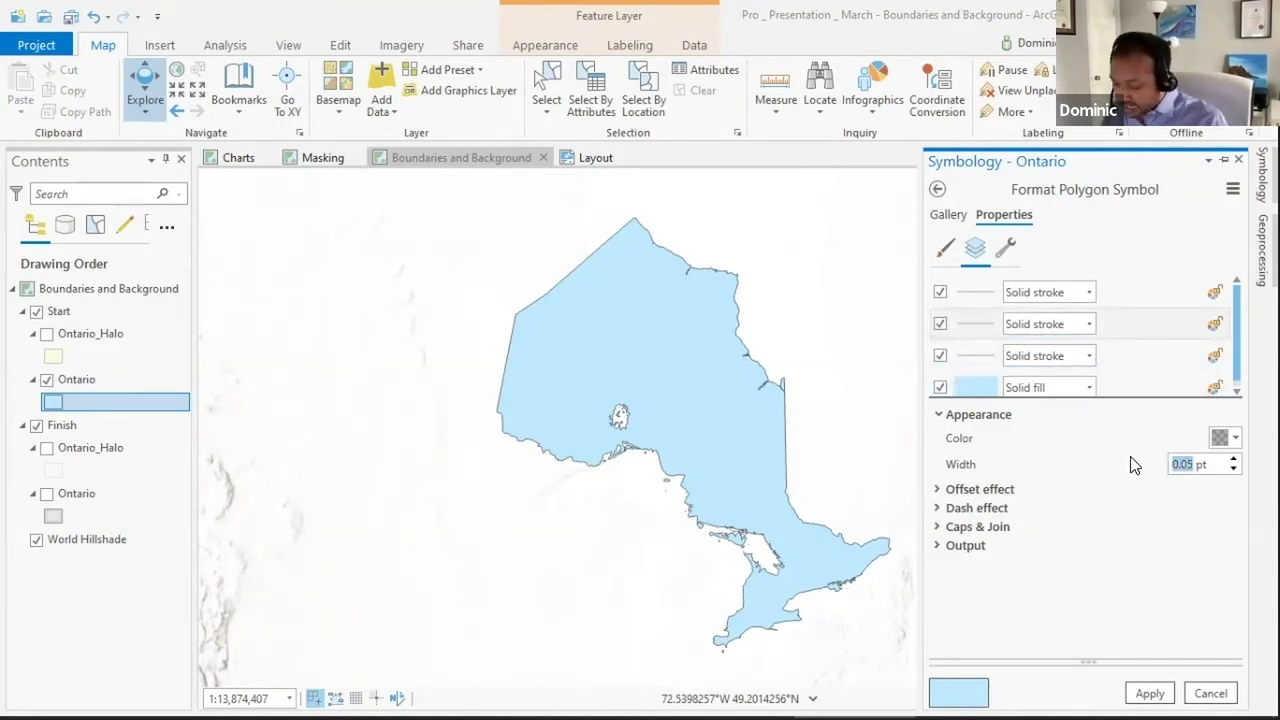
type("3")
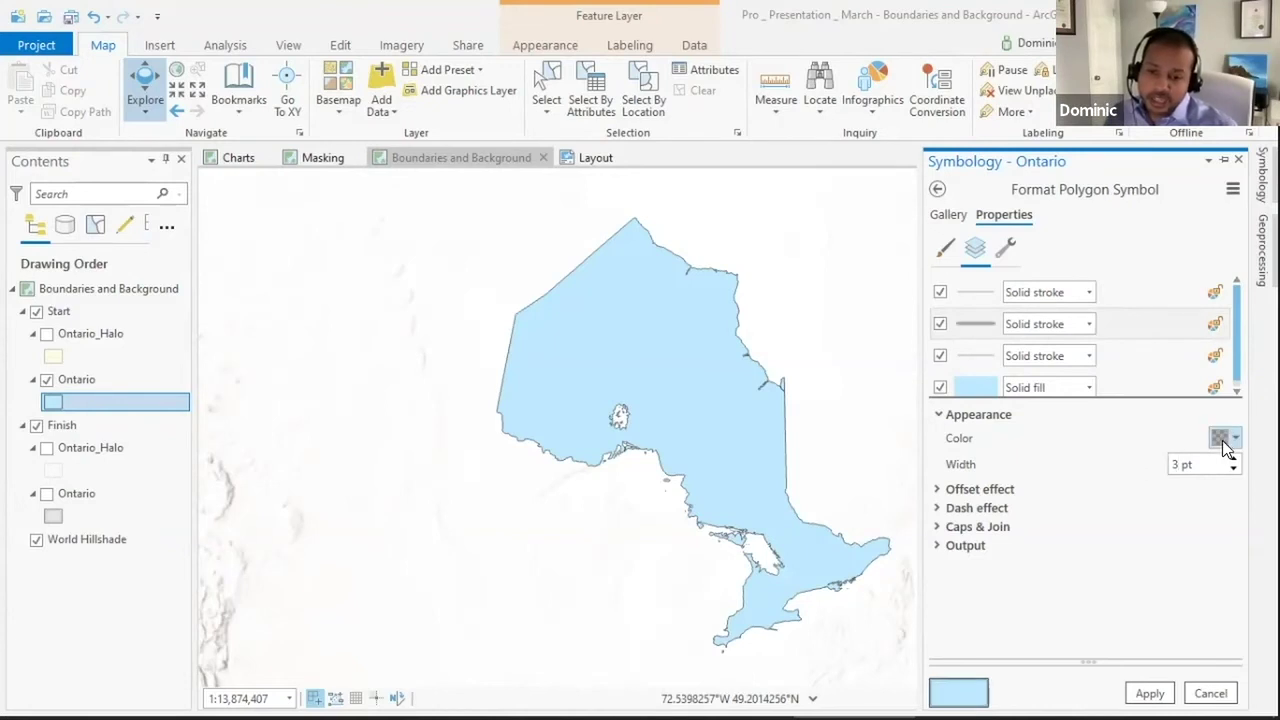
Set the middle solid stroke's color in the Ontario symbol to gray 96 with 90% transparency and apply it.
left_click(1222, 438)
left_click(1097, 413)
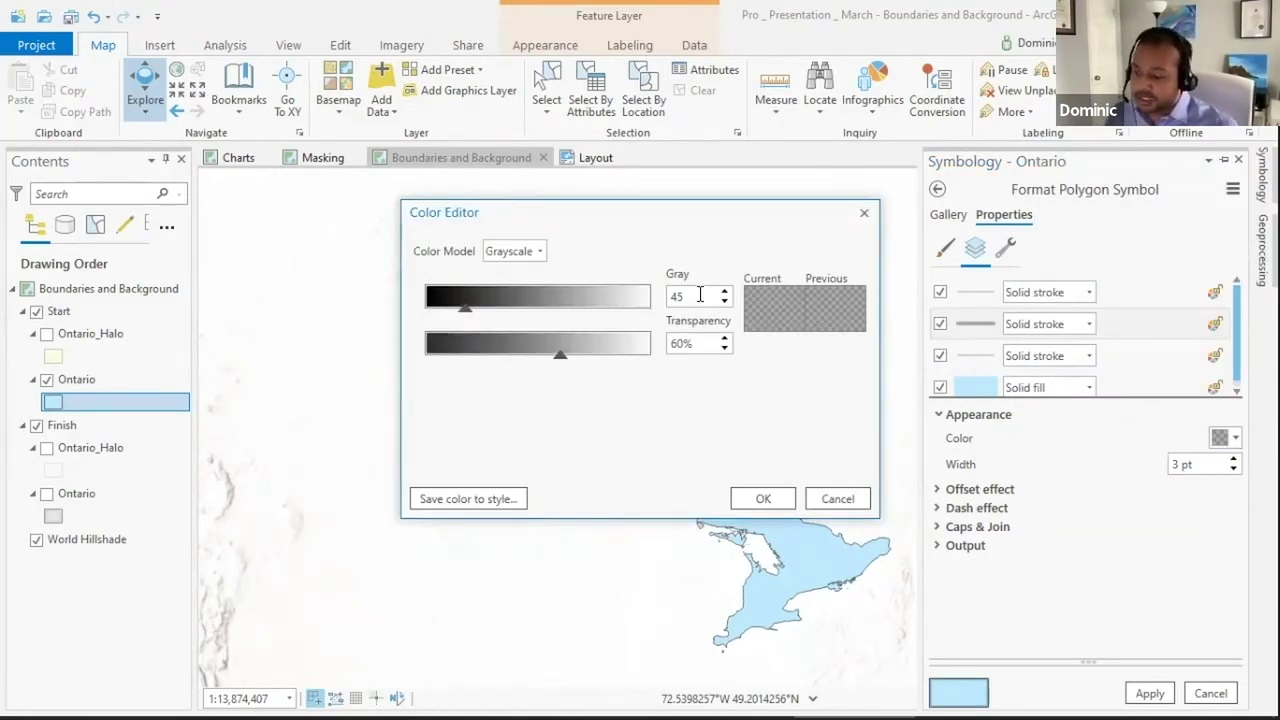
left_click_drag(700, 296, 640, 300)
type("90")
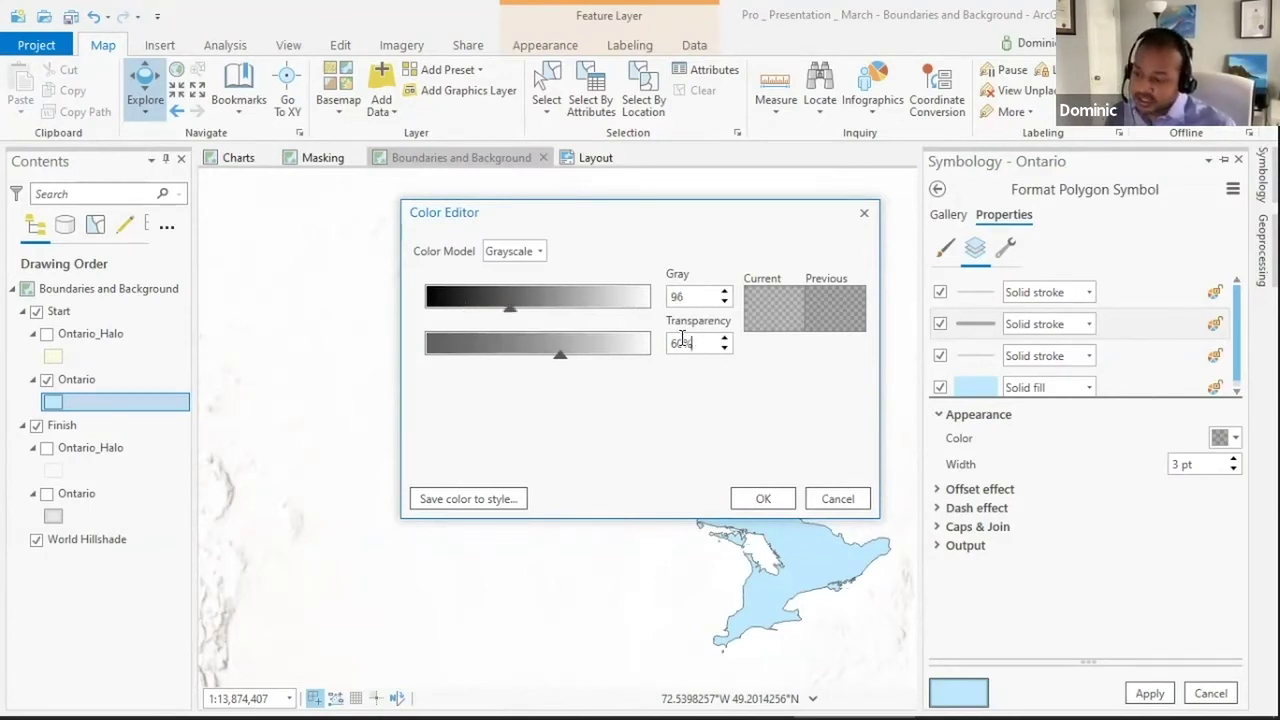
left_click_drag(702, 343, 658, 343)
type("90")
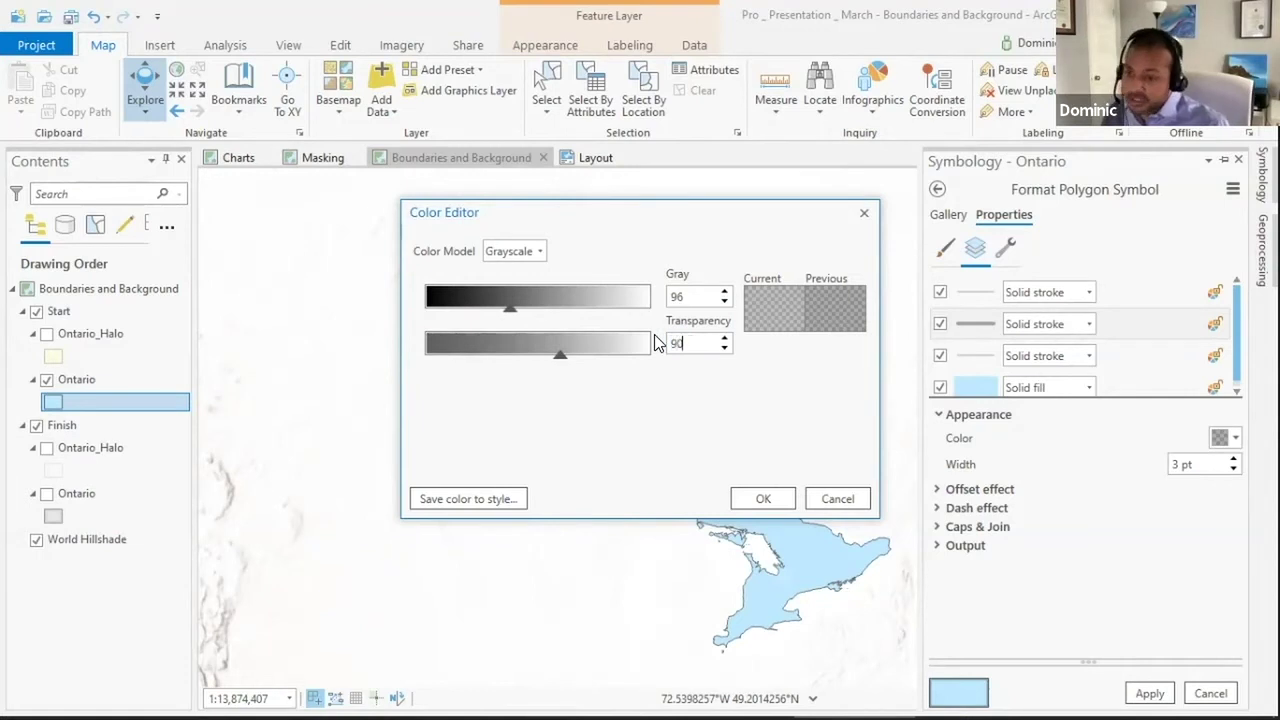
left_click(763, 498)
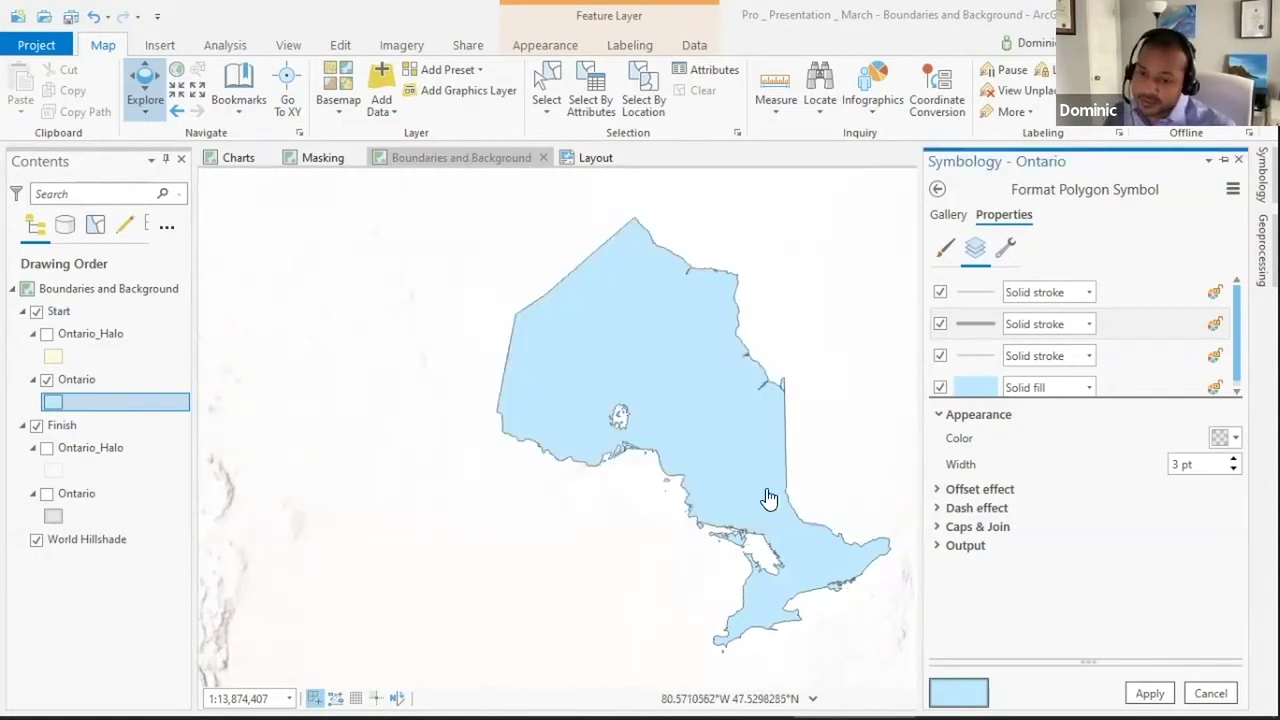
left_click(1150, 690)
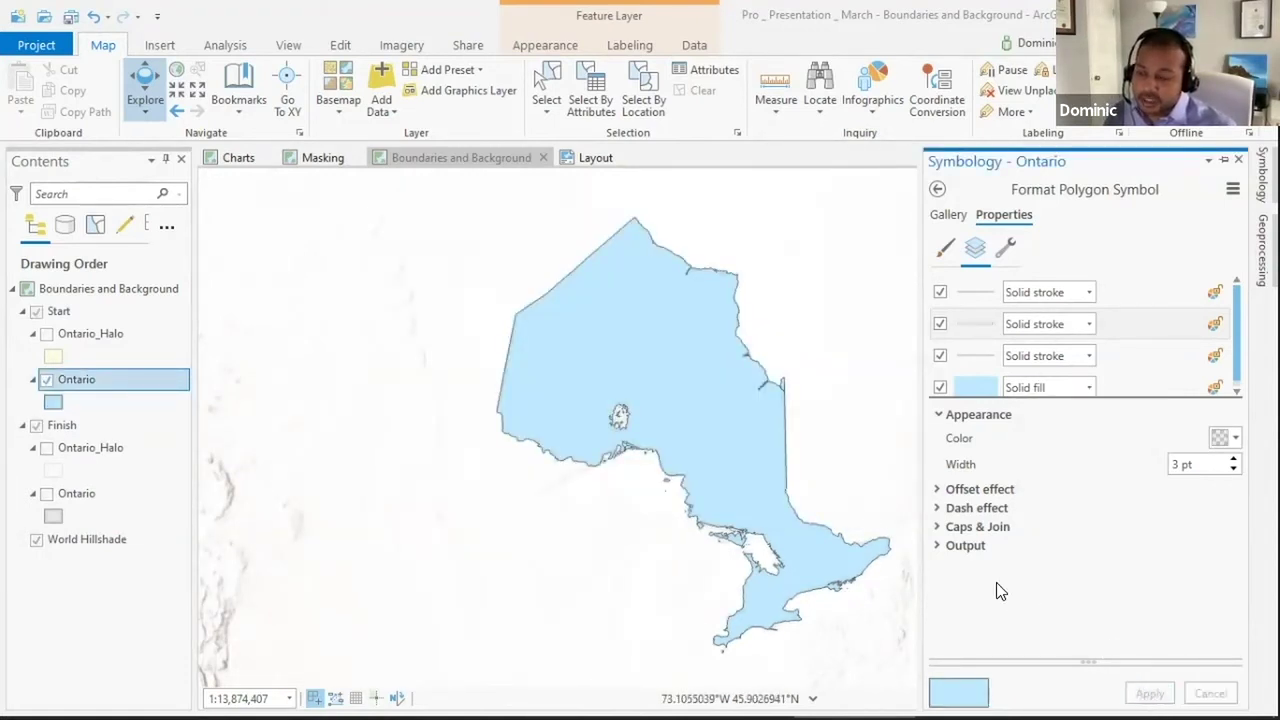
Set the width of the Ontario symbol's lowest solid stroke, directly above the fill, to 7 pt.
left_click(972, 358)
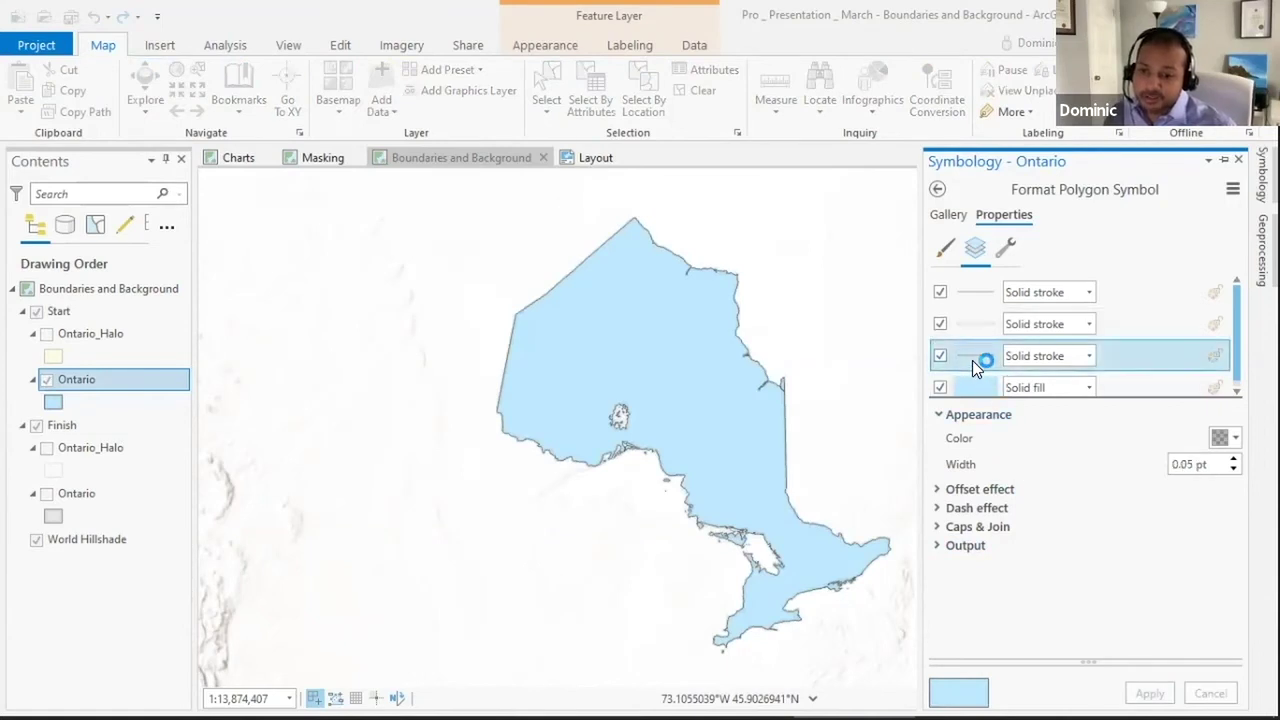
double_click(1185, 464)
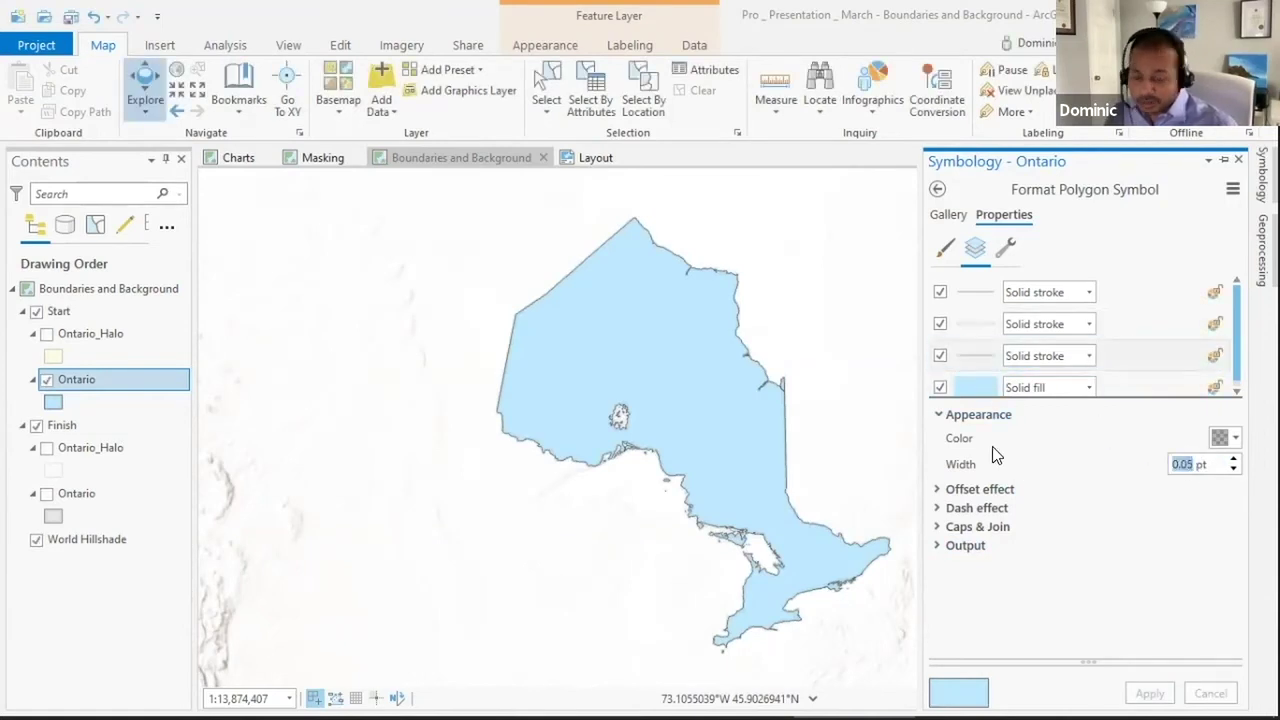
type("7")
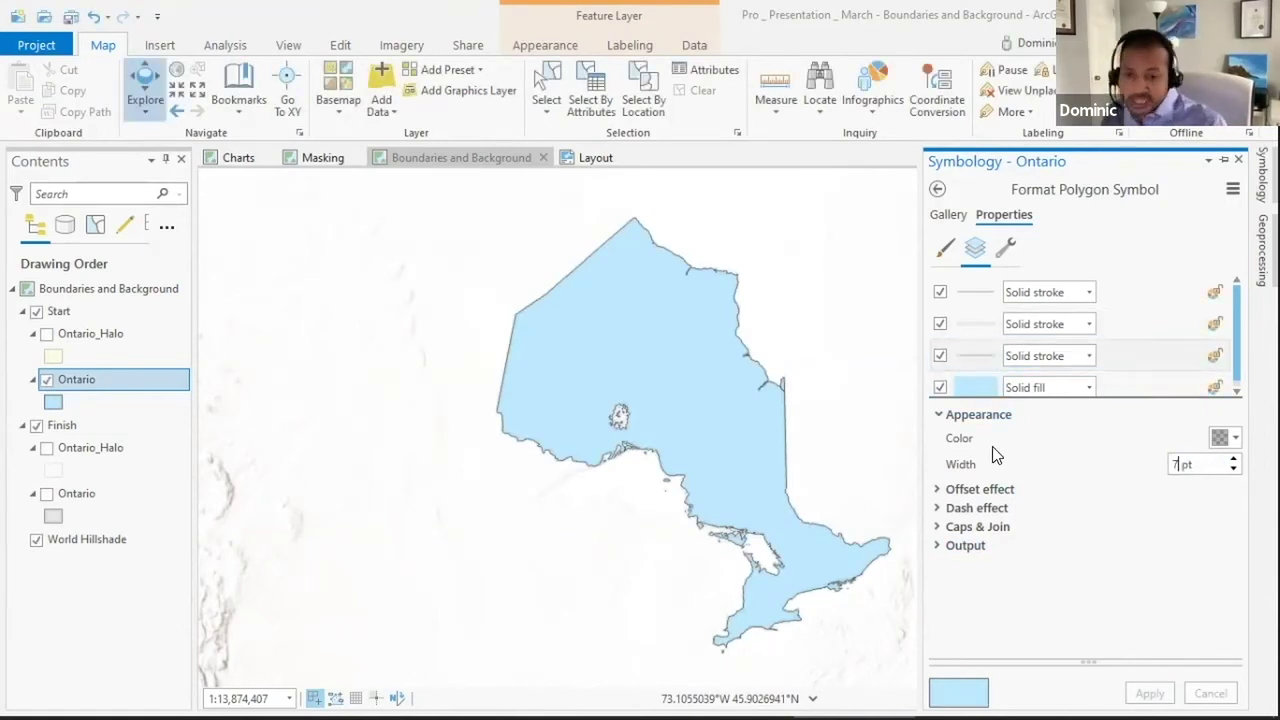
Set the lowest solid stroke's color to gray 96 with 95% transparency and apply the Ontario symbol changes.
left_click(1222, 438)
left_click(1083, 413)
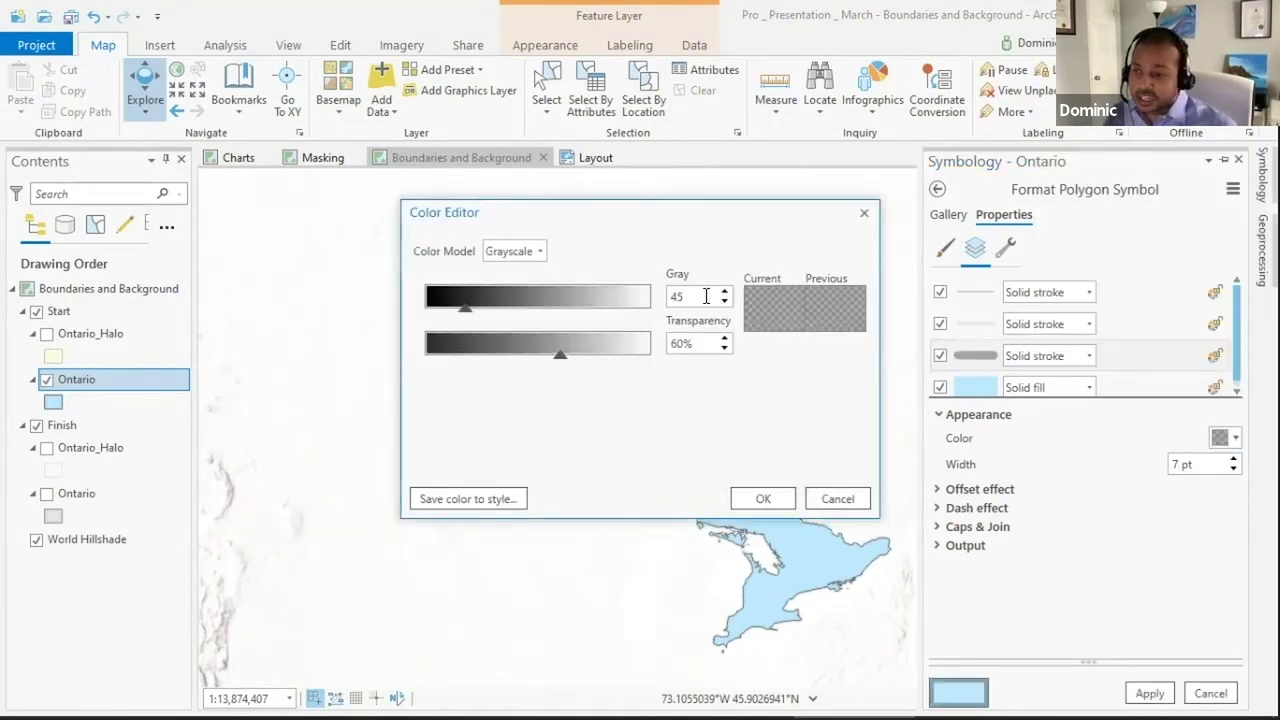
left_click_drag(703, 296, 650, 295)
type("96")
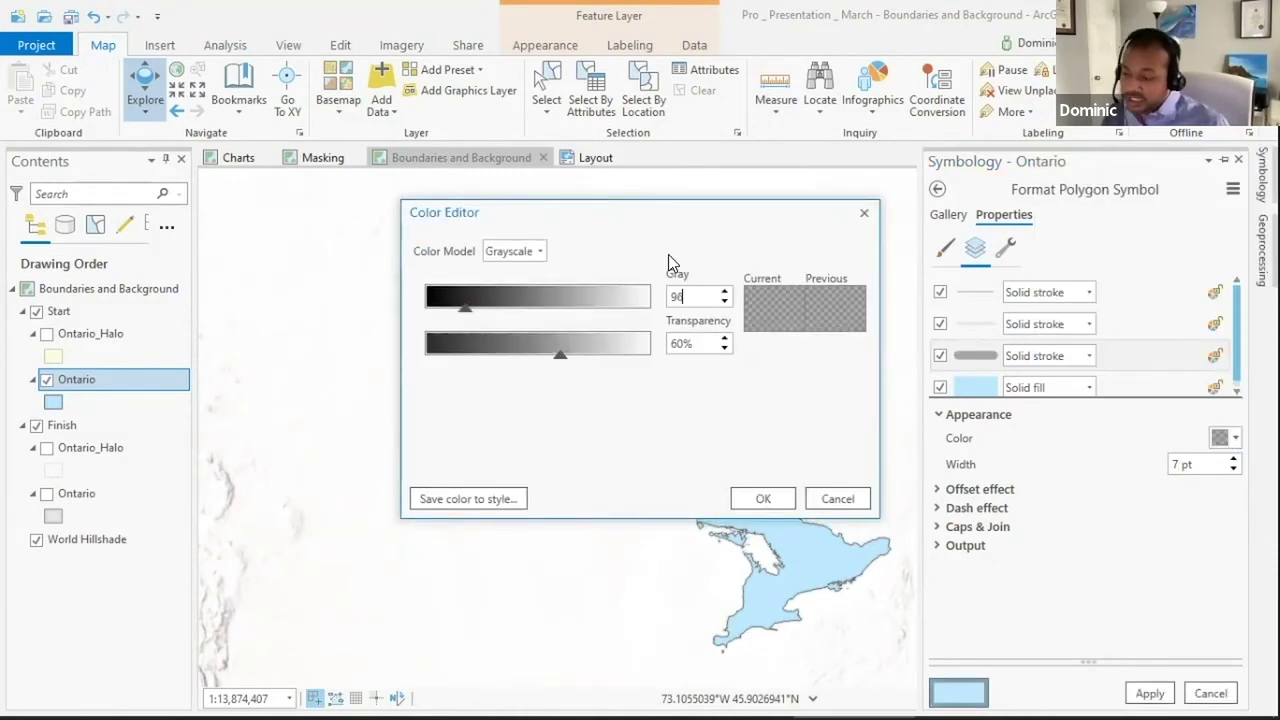
left_click(702, 342)
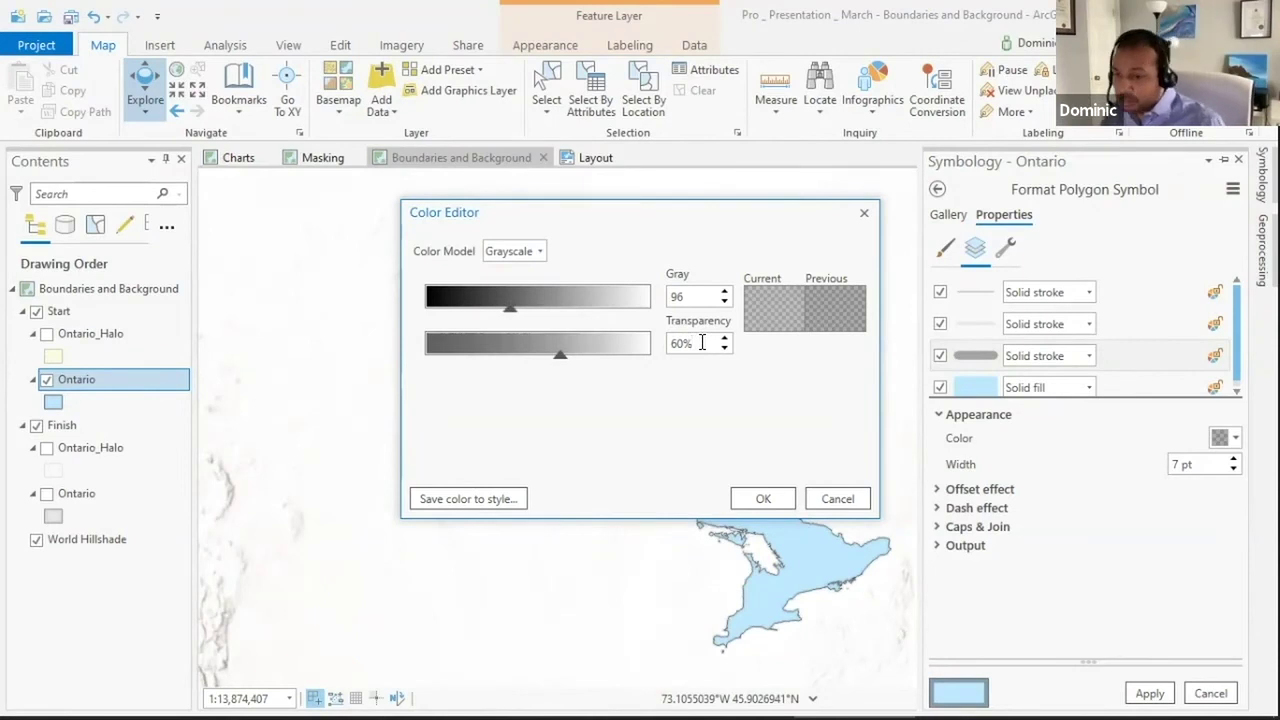
type("9")
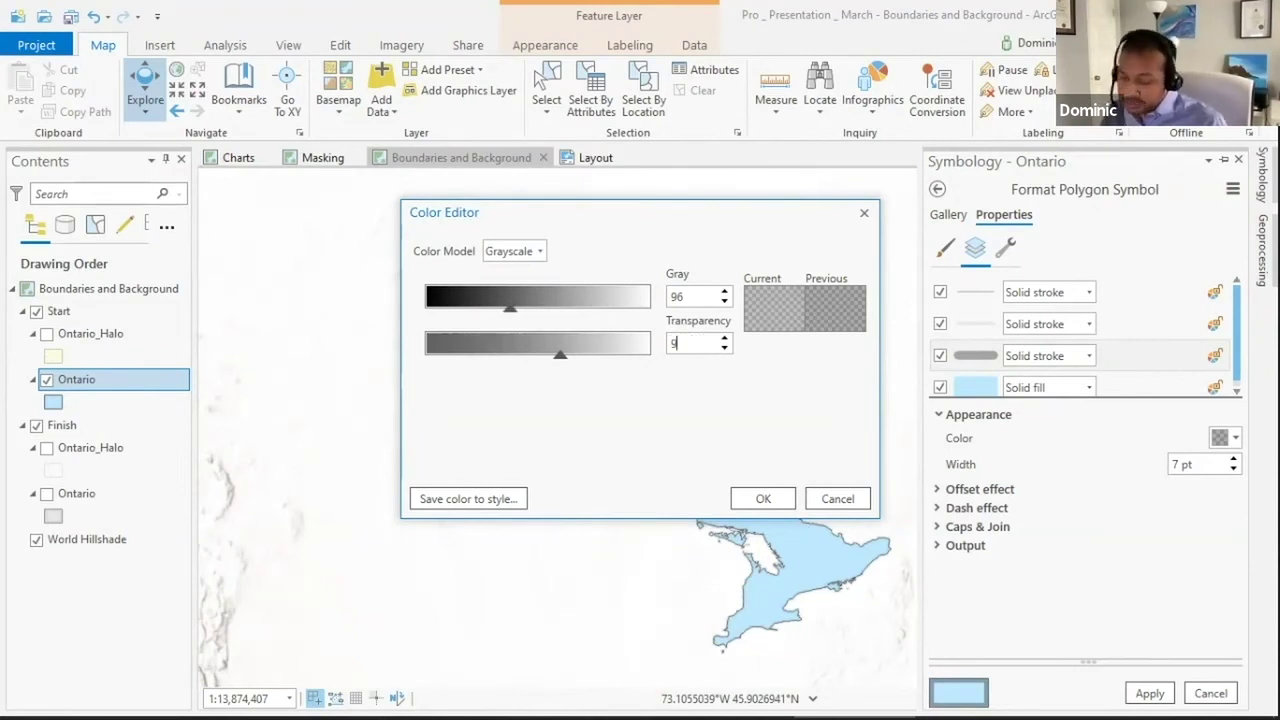
type("5")
left_click(763, 498)
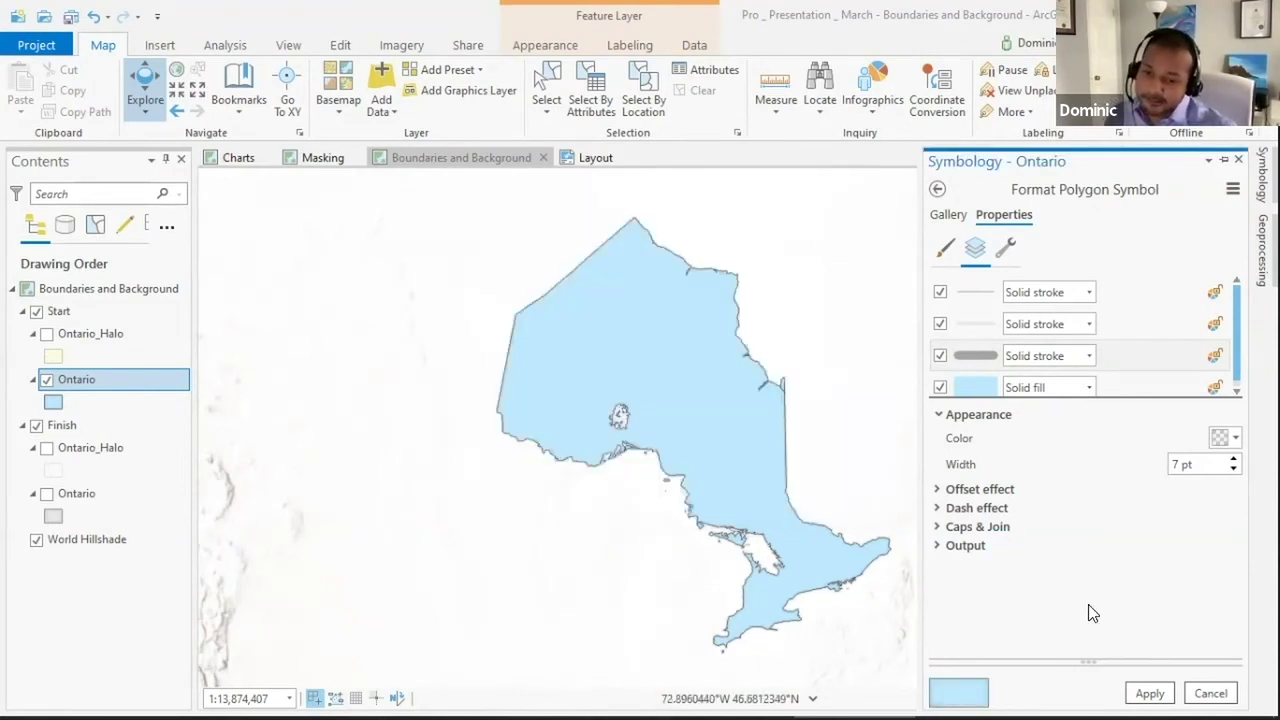
left_click(1149, 692)
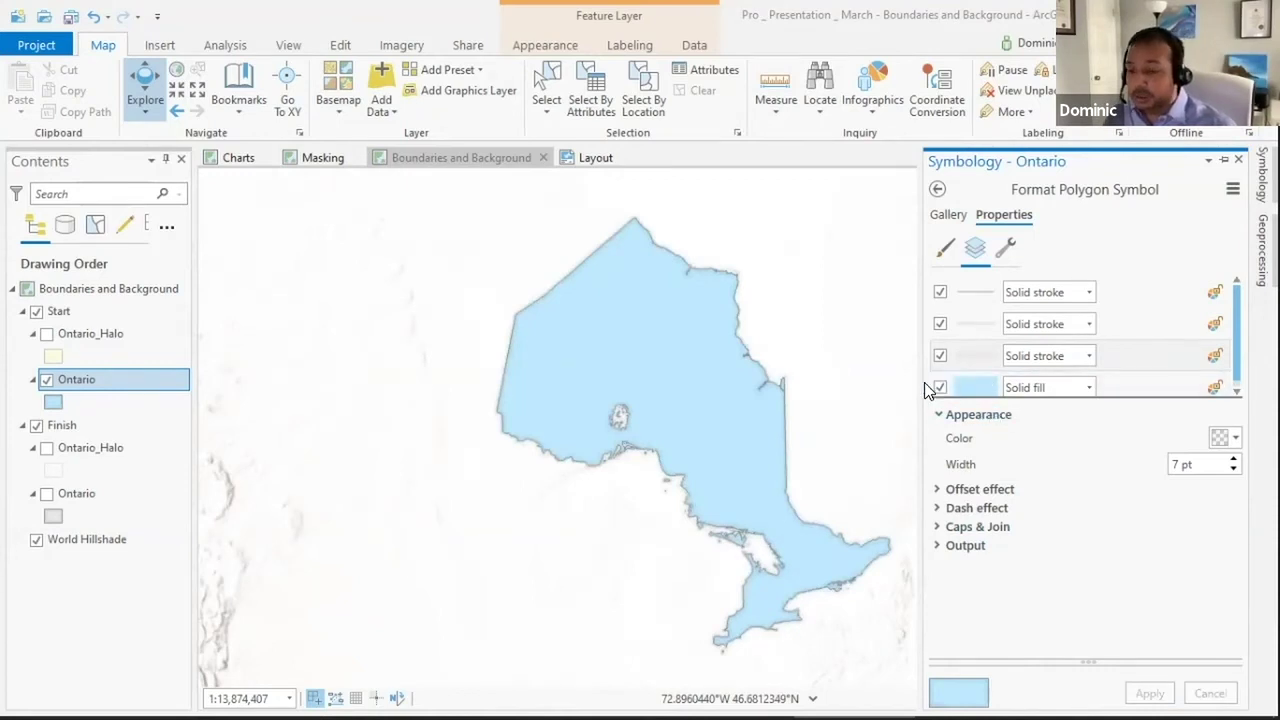
Set the Ontario symbol's solid fill to the Grayscale model with gray 225 and 45% transparency, and apply it.
left_click(984, 385)
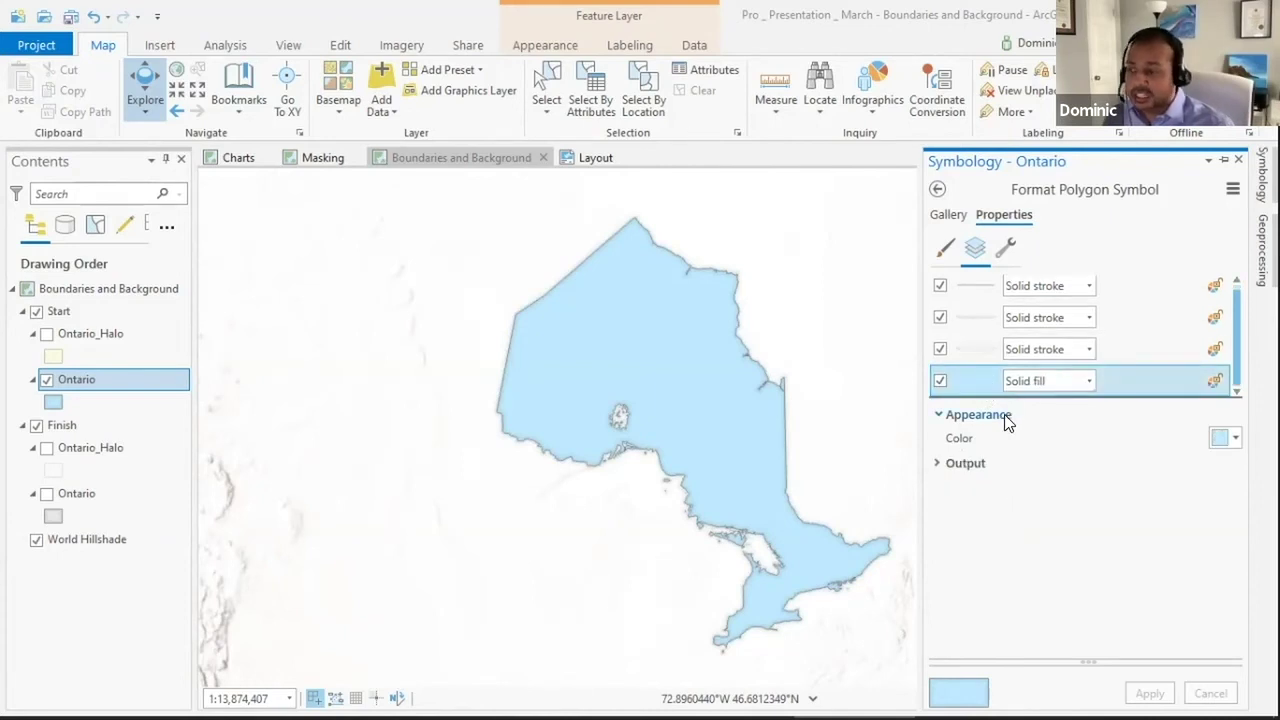
left_click(1228, 439)
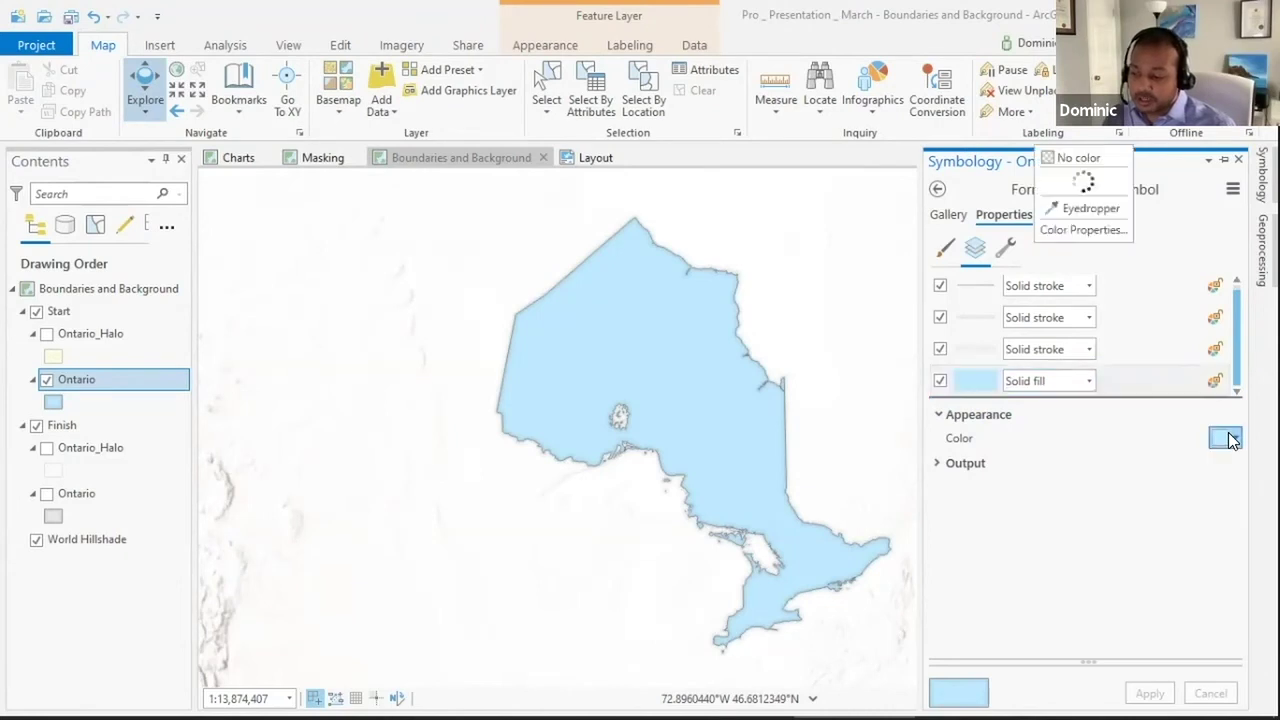
left_click(1188, 408)
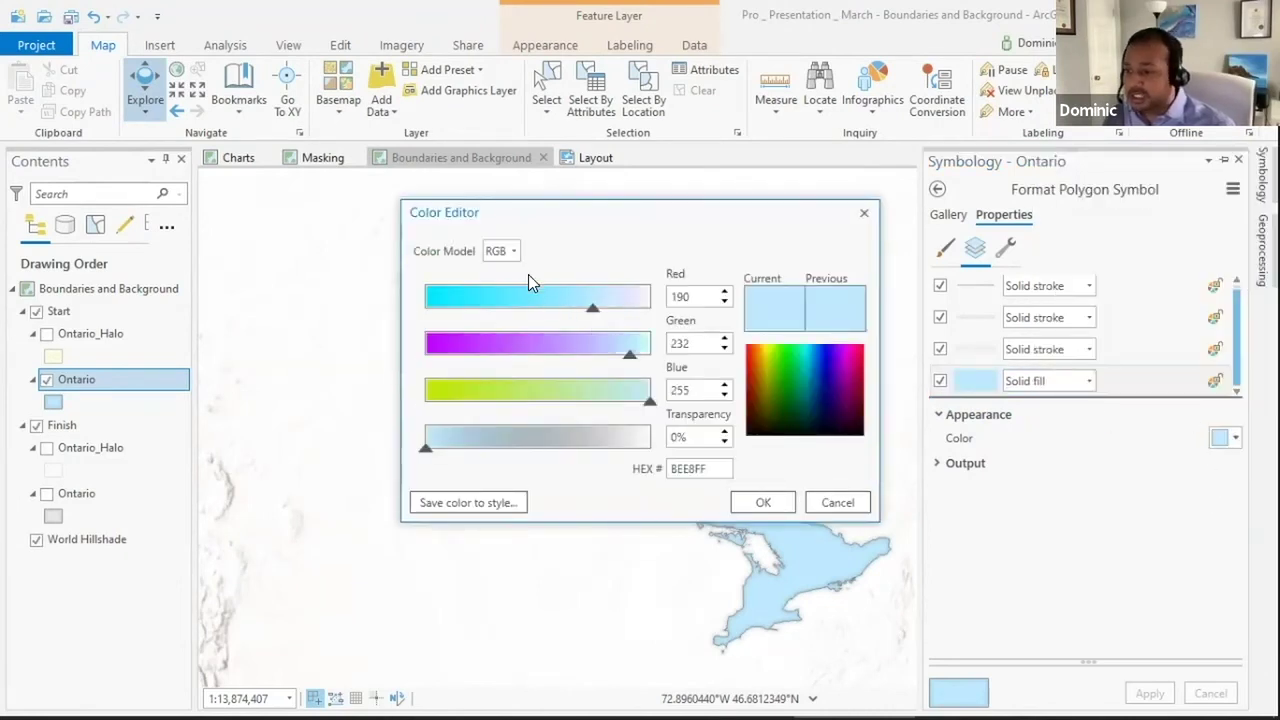
left_click(505, 251)
left_click(511, 347)
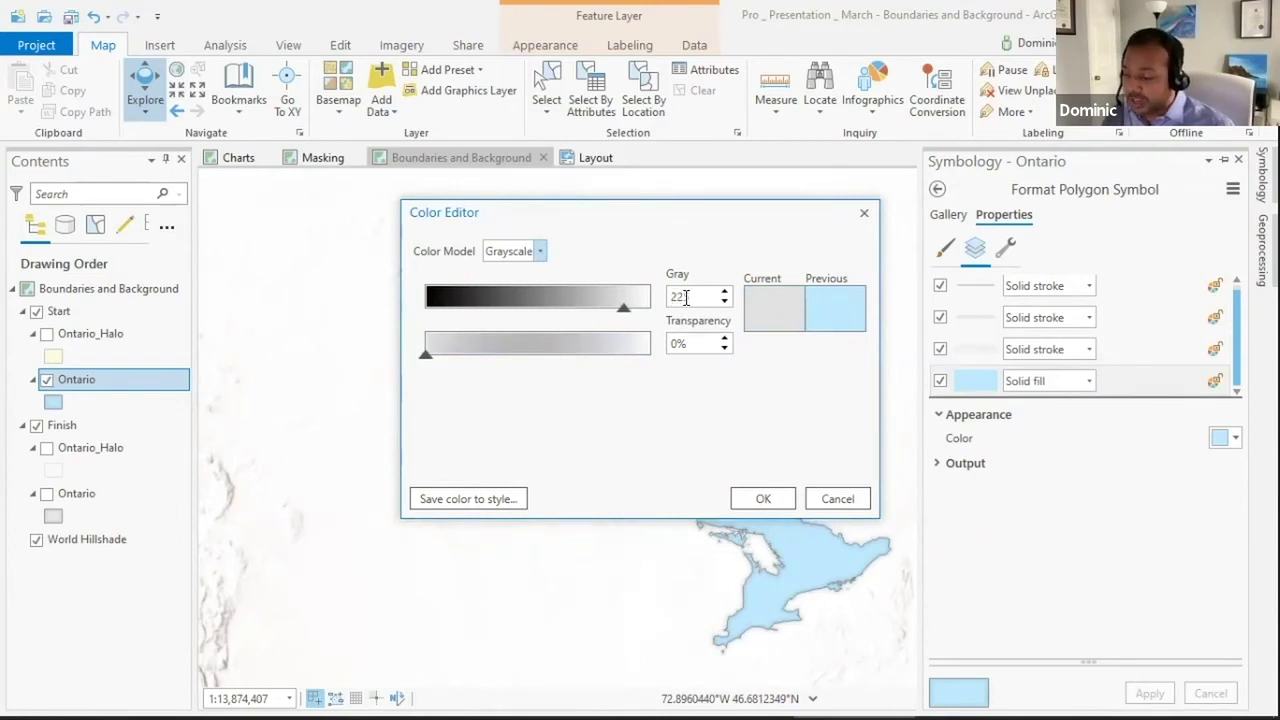
left_click(680, 343)
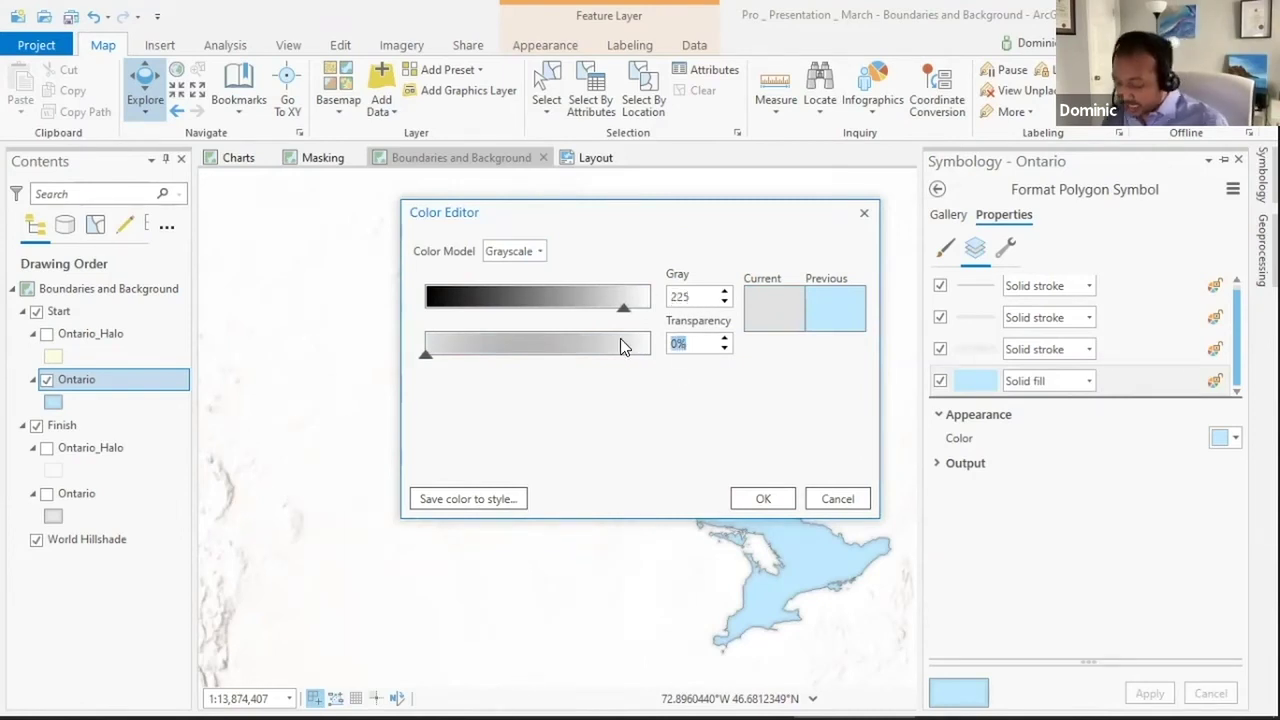
type("45")
left_click(768, 492)
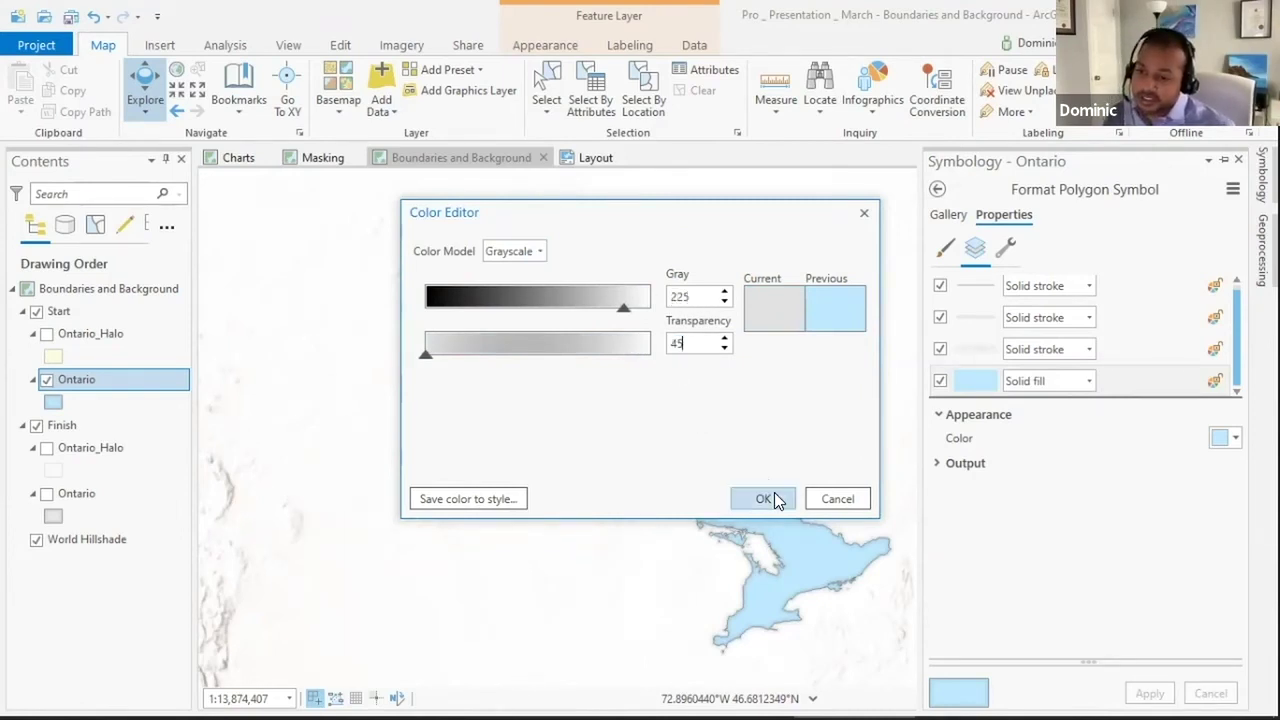
left_click(1148, 690)
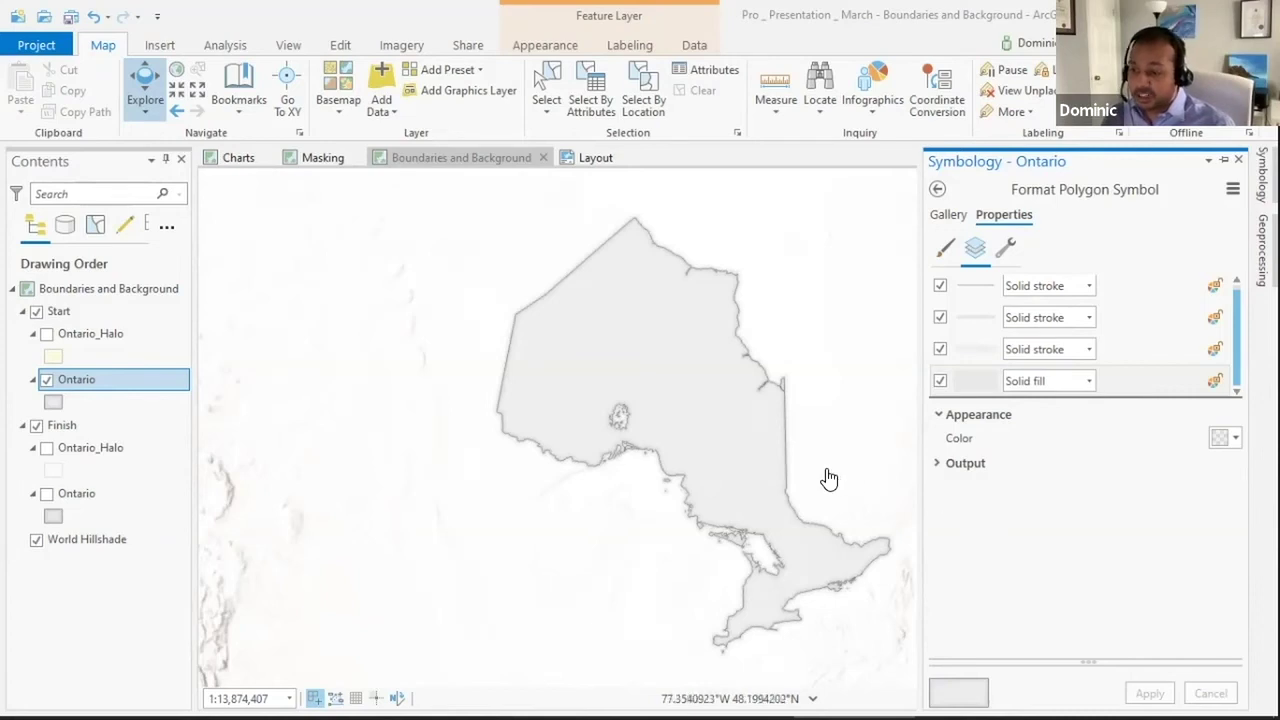
Turn on the Start group's Ontario_Halo layer and delete the solid stroke layer from its polygon symbol.
left_click(47, 335)
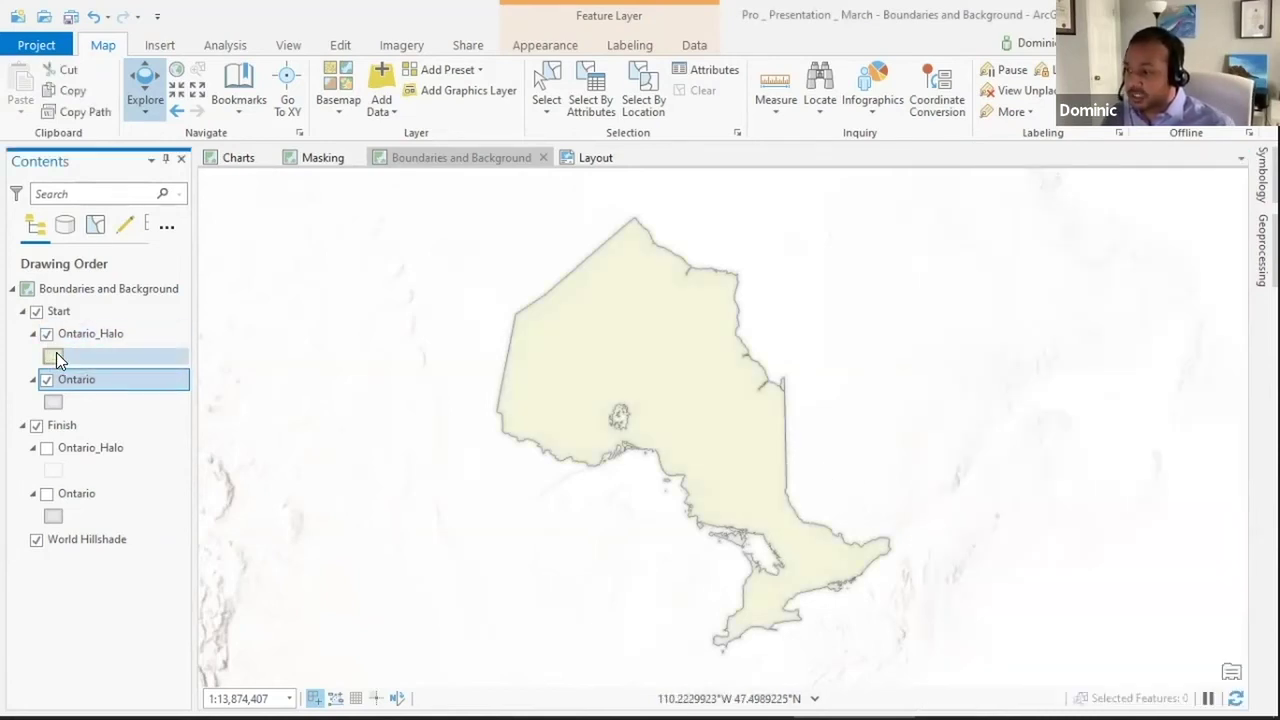
left_click(55, 357)
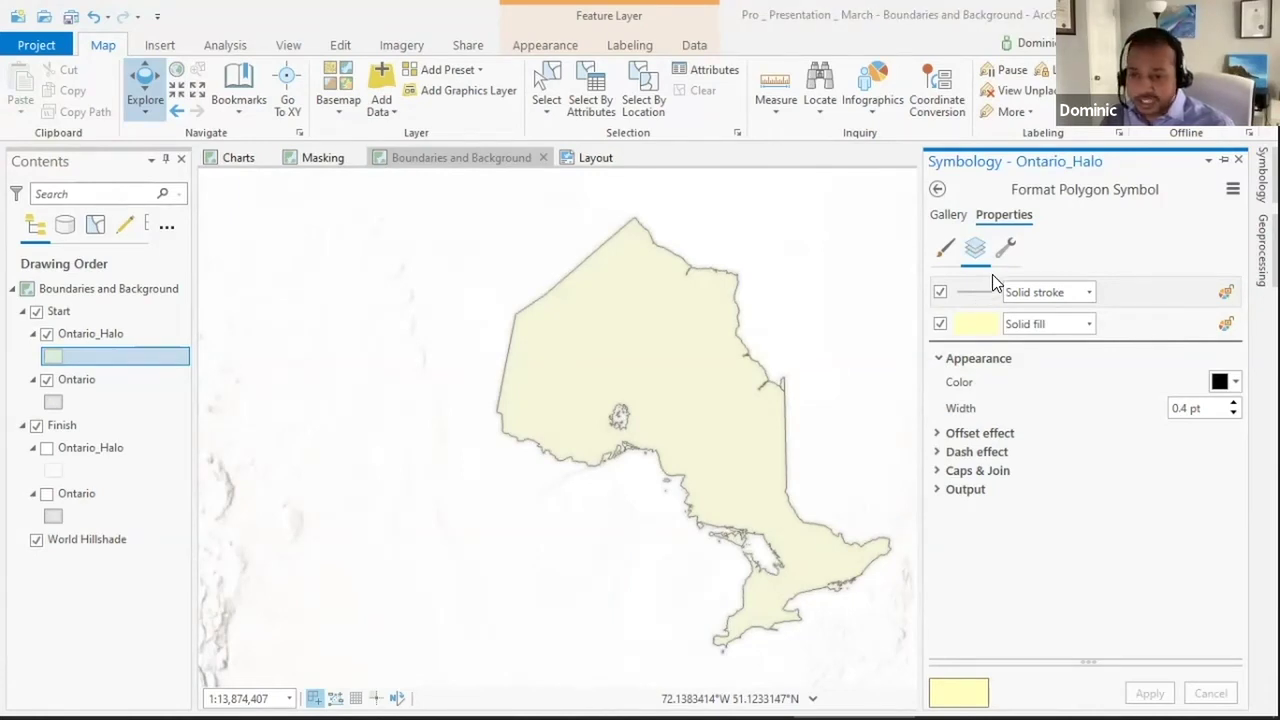
left_click(1005, 249)
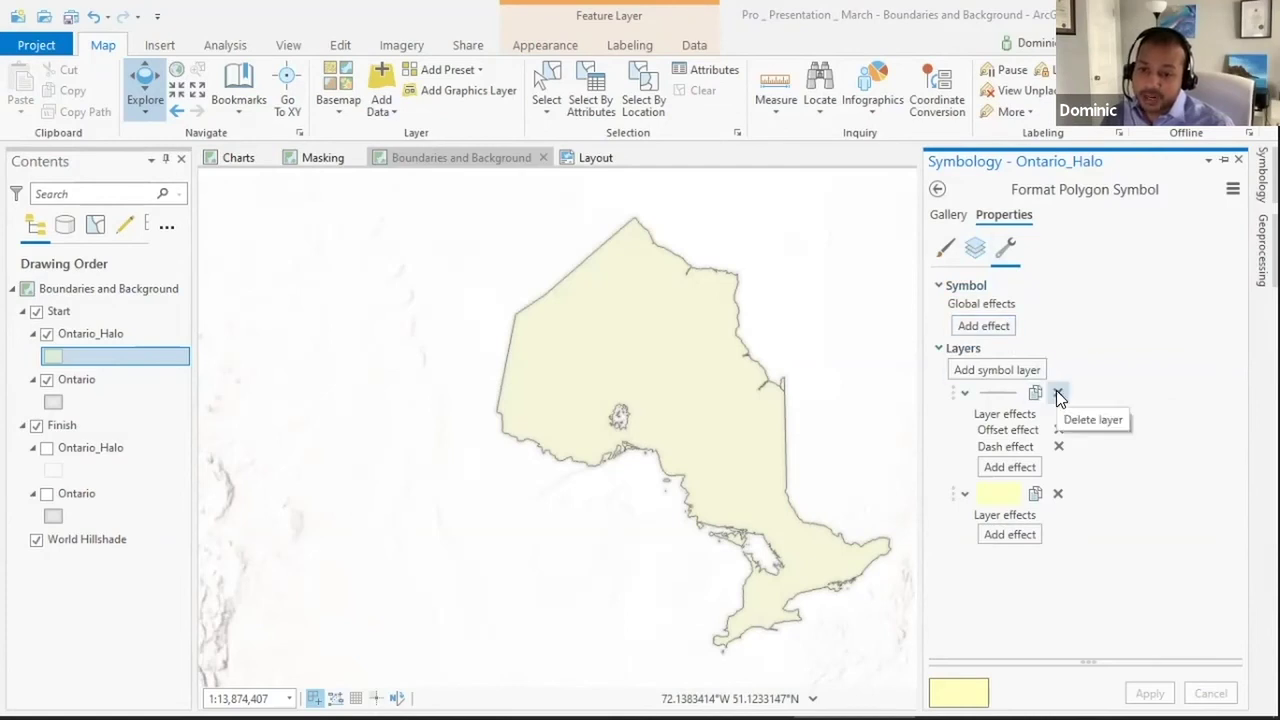
left_click(1057, 392)
Change the Ontario_Halo symbol's solid fill to a gradient fill.
left_click(976, 250)
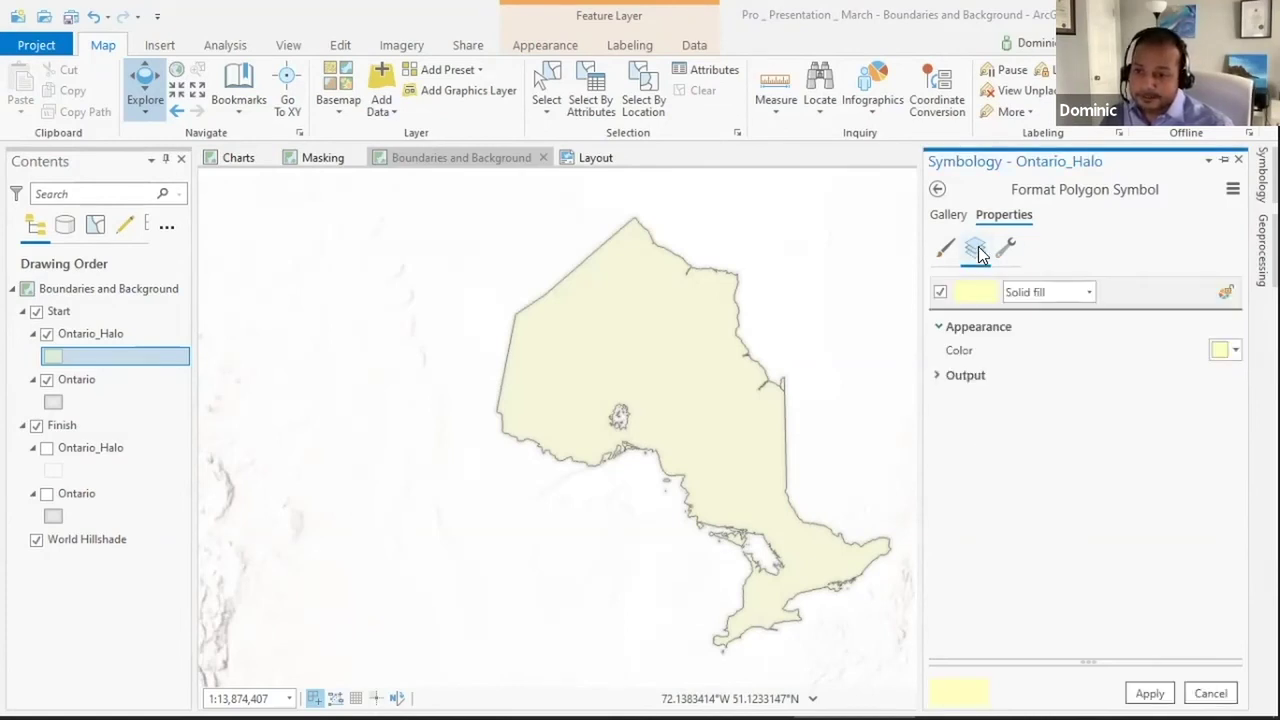
left_click(1046, 302)
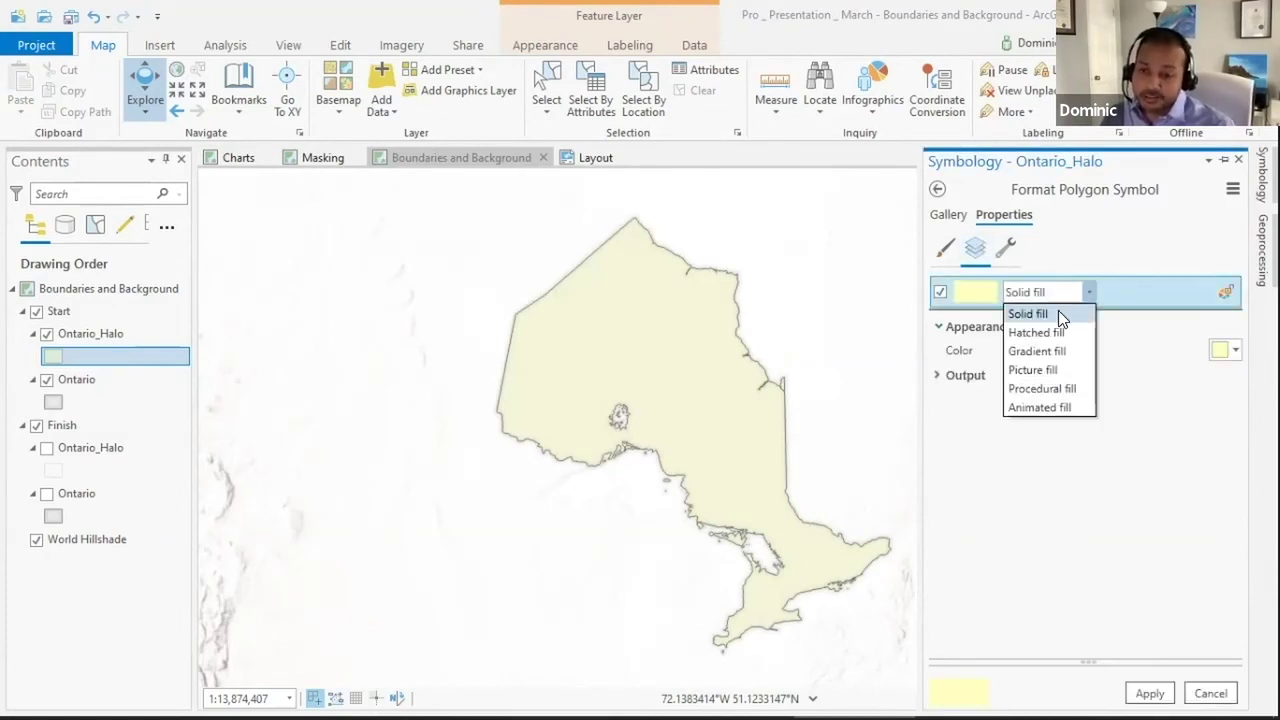
left_click(1062, 350)
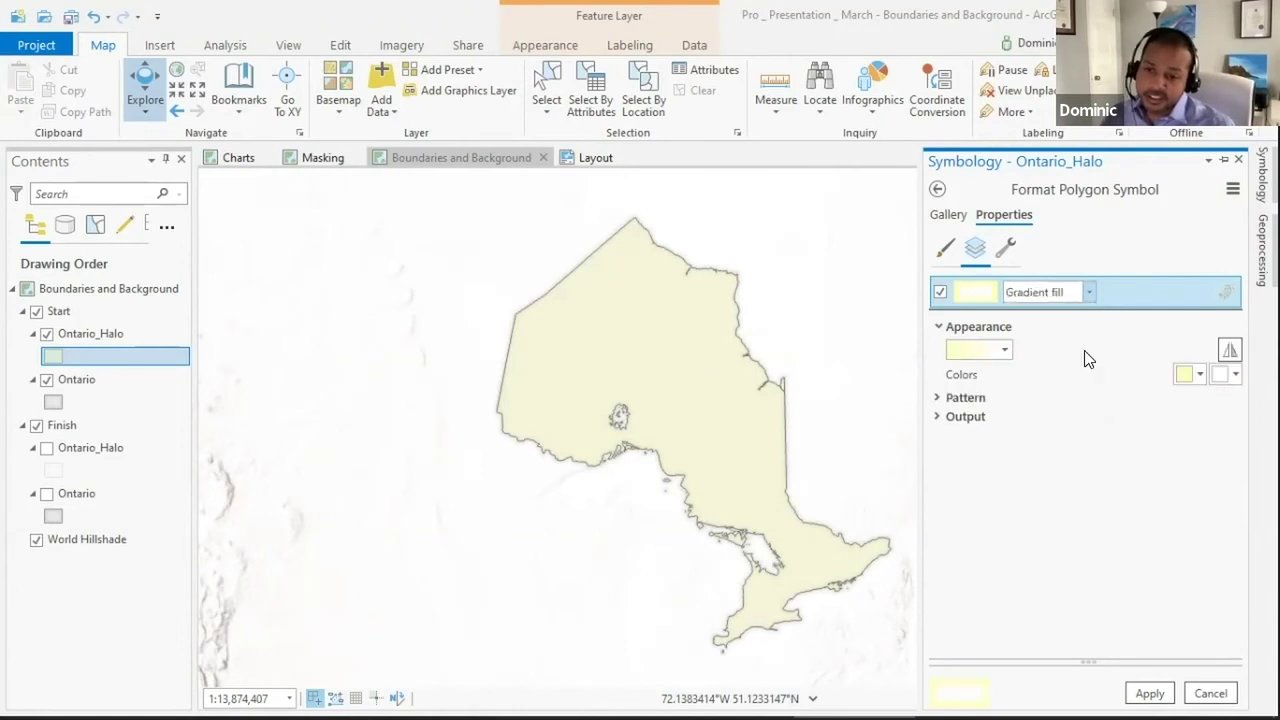
Set both gradient colors of the Ontario_Halo fill to dark purple (#4C0073).
left_click(1187, 374)
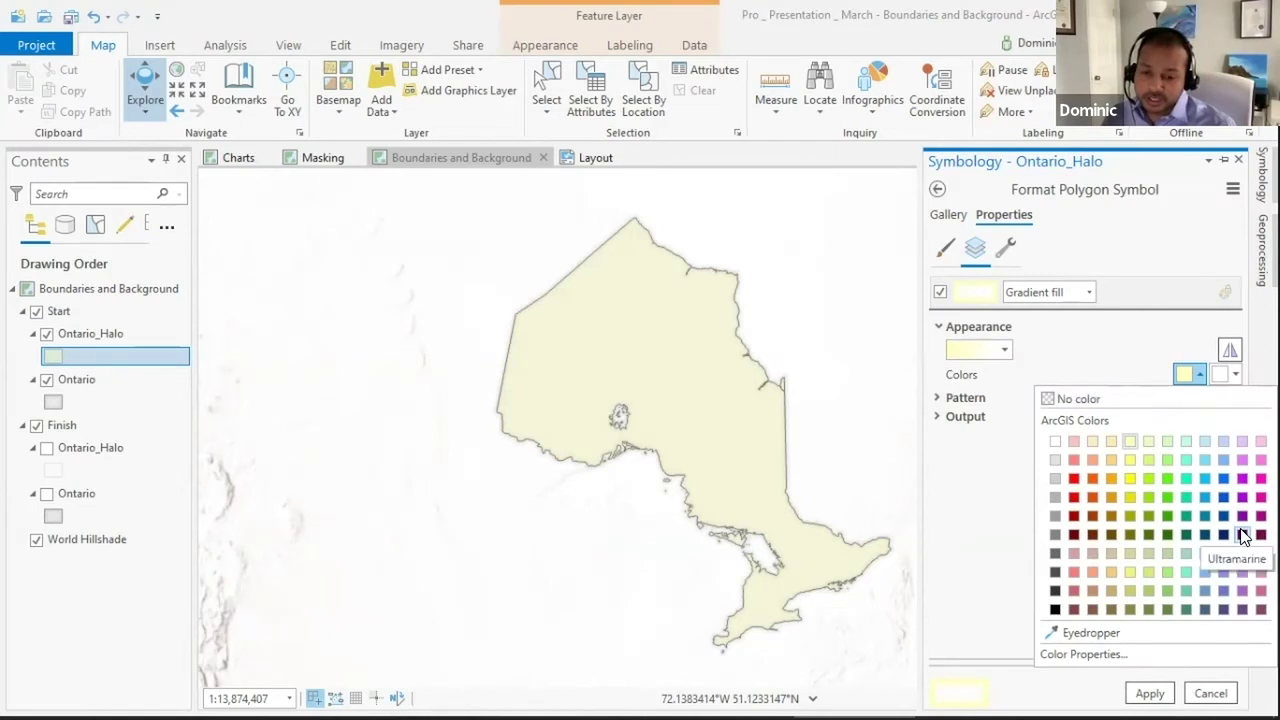
left_click(1242, 534)
left_click(1224, 375)
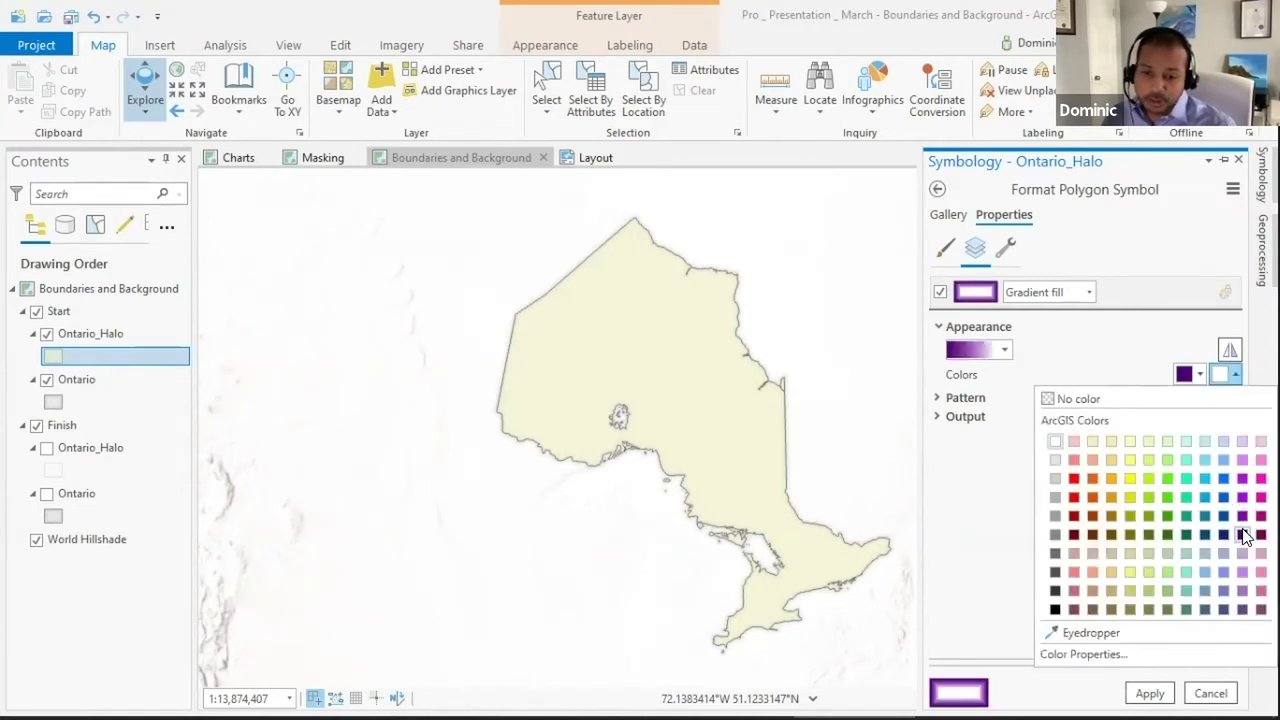
left_click(1244, 535)
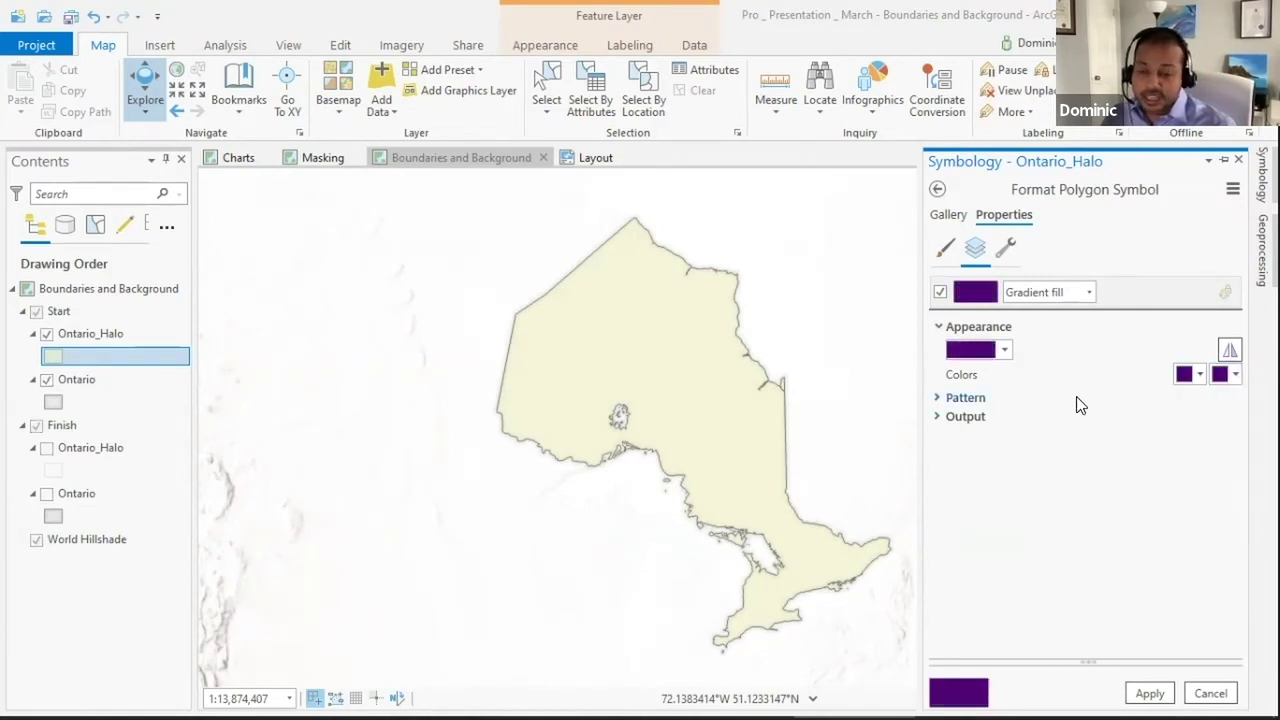
Set the transparency of the Ontario_Halo gradient's first color to 90%.
left_click(1193, 375)
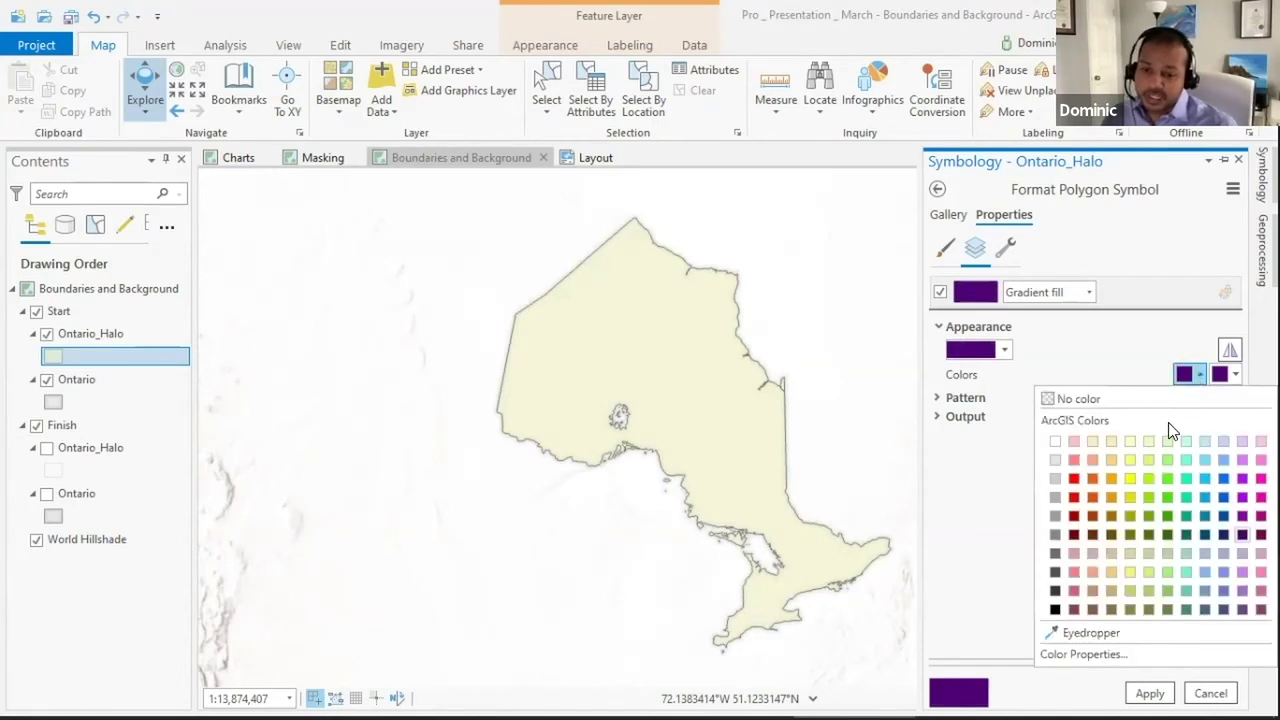
left_click(1088, 654)
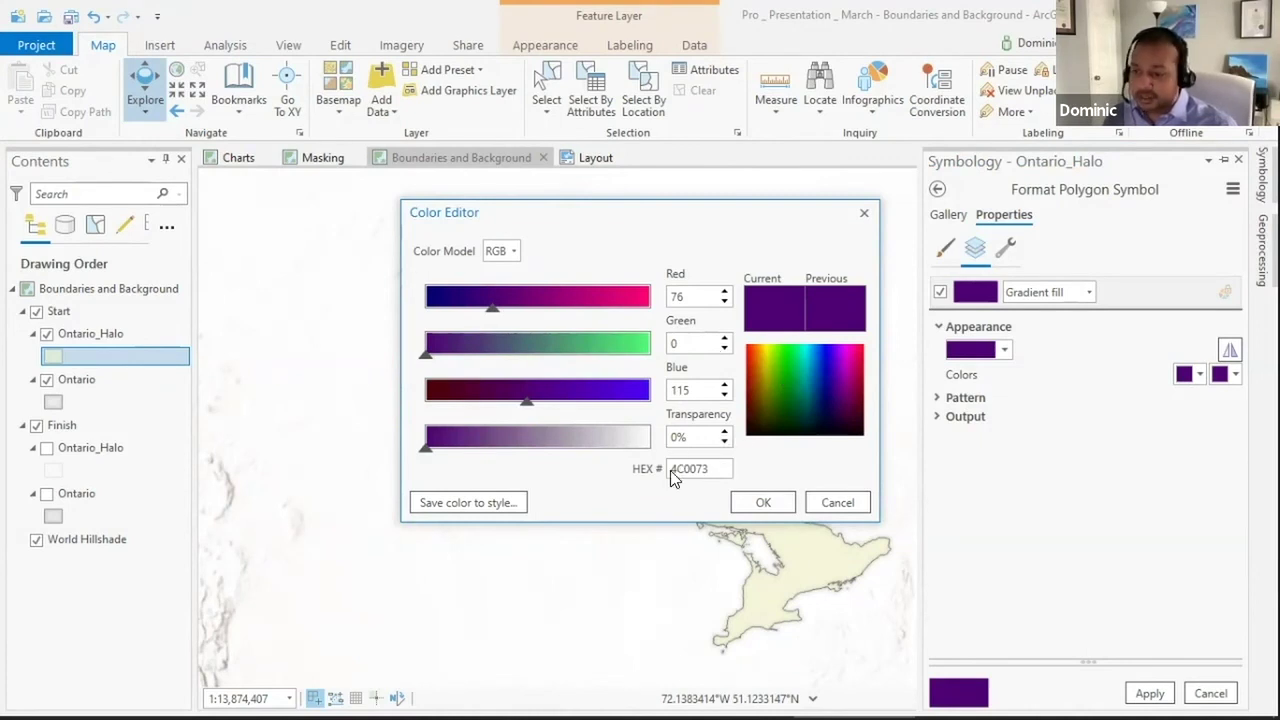
double_click(672, 439)
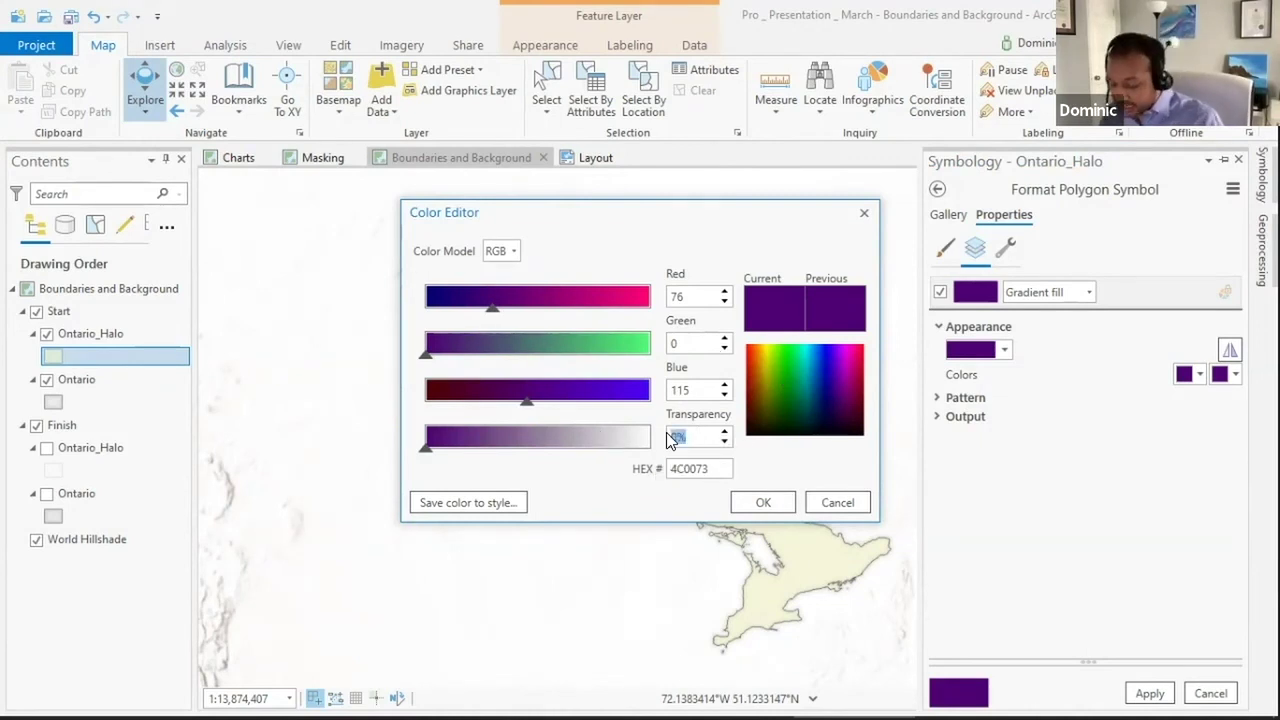
type("90")
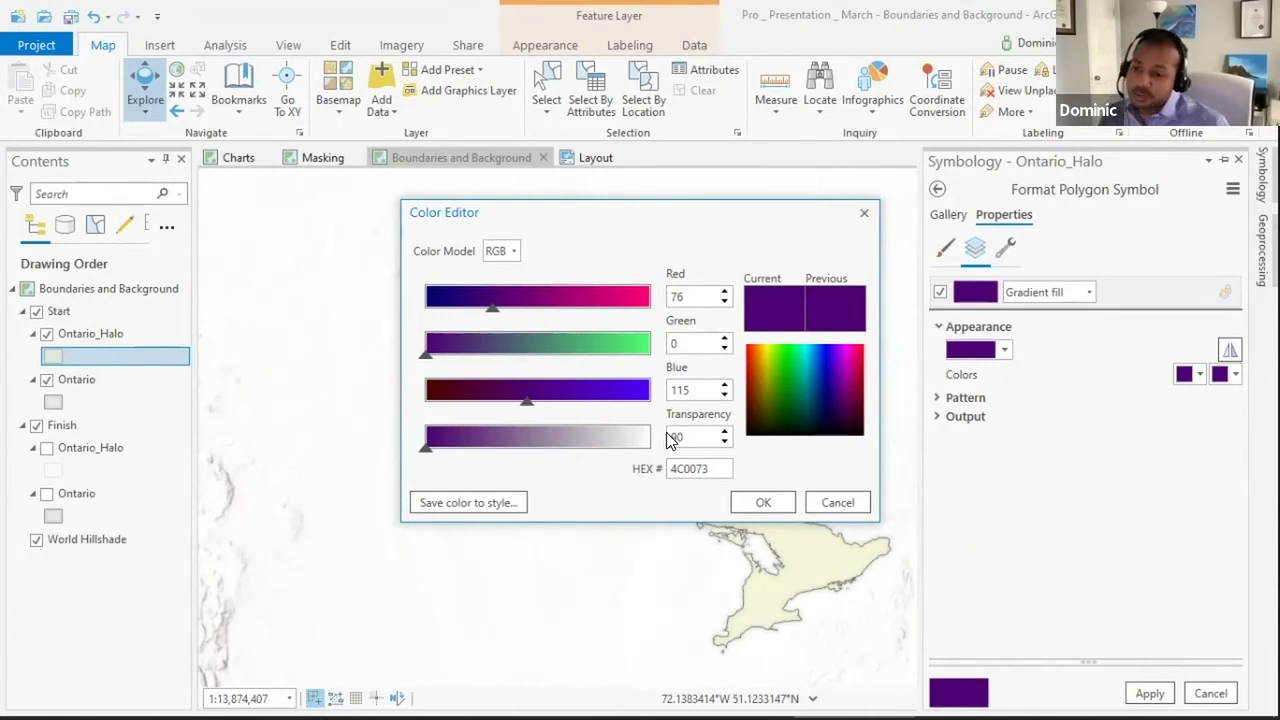
left_click(765, 502)
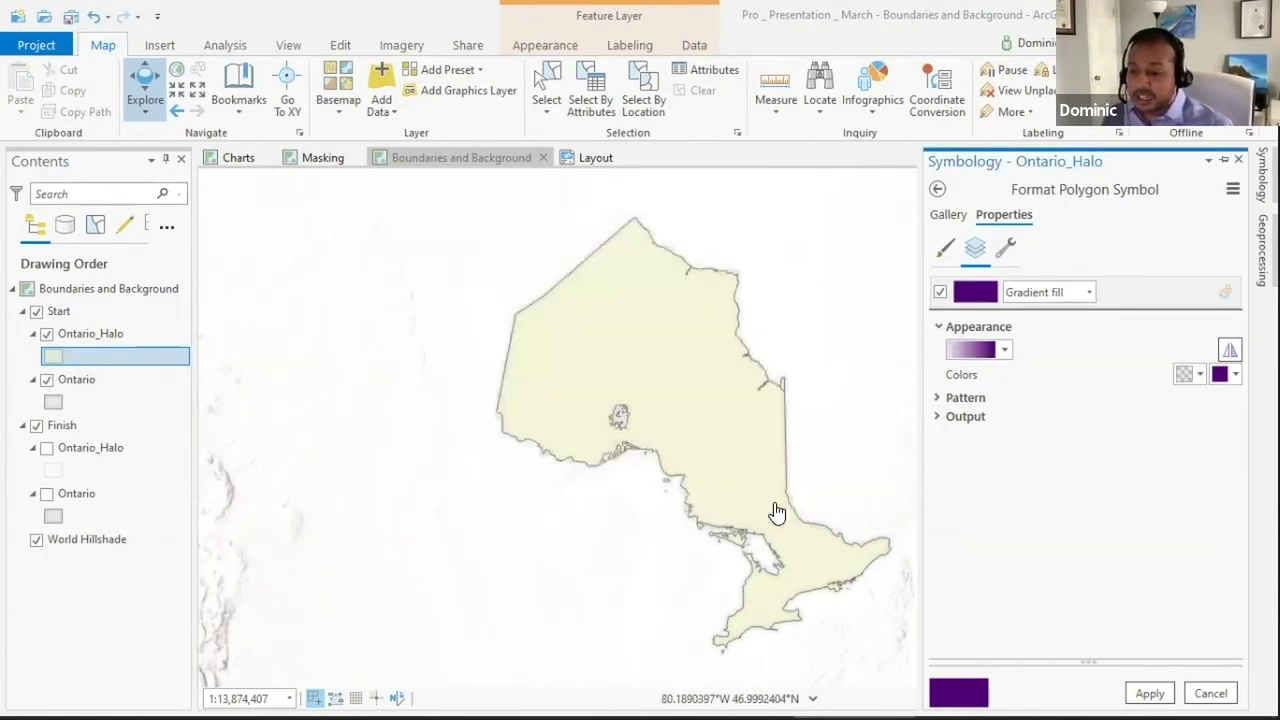
Set the transparency of the Ontario_Halo gradient's second color to 100%.
left_click(1234, 375)
left_click(1112, 653)
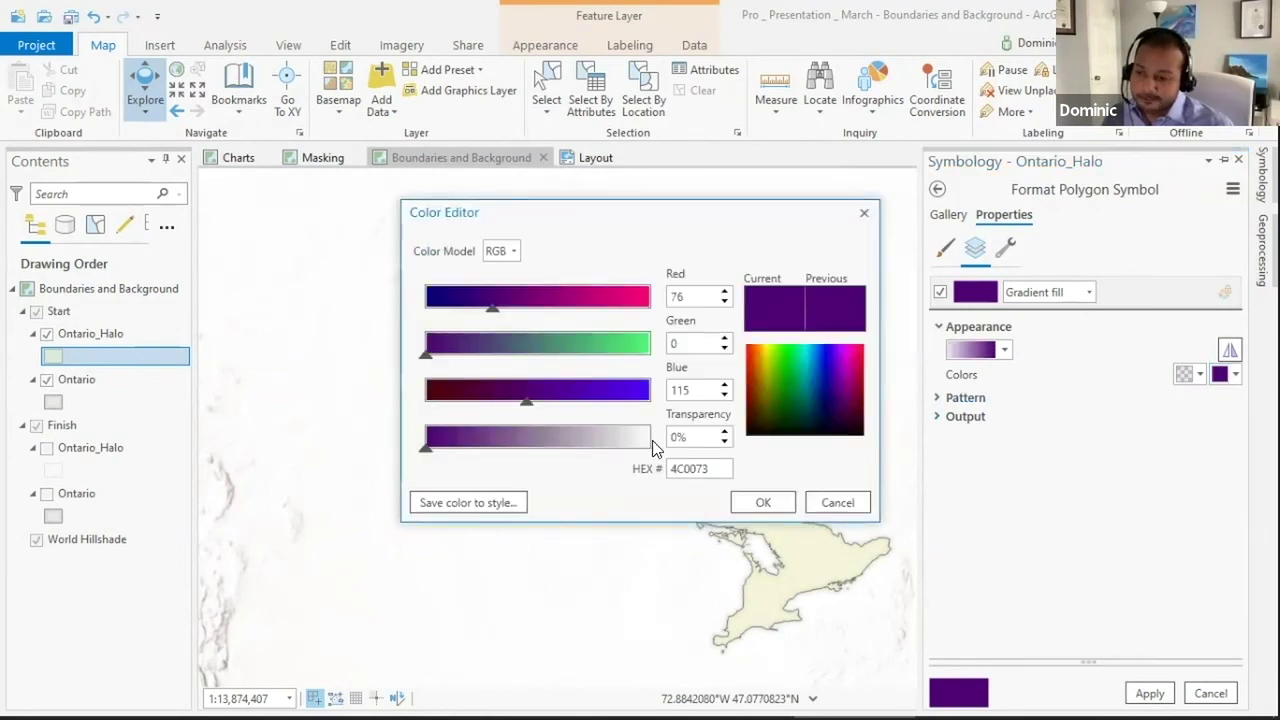
double_click(680, 437)
type("10")
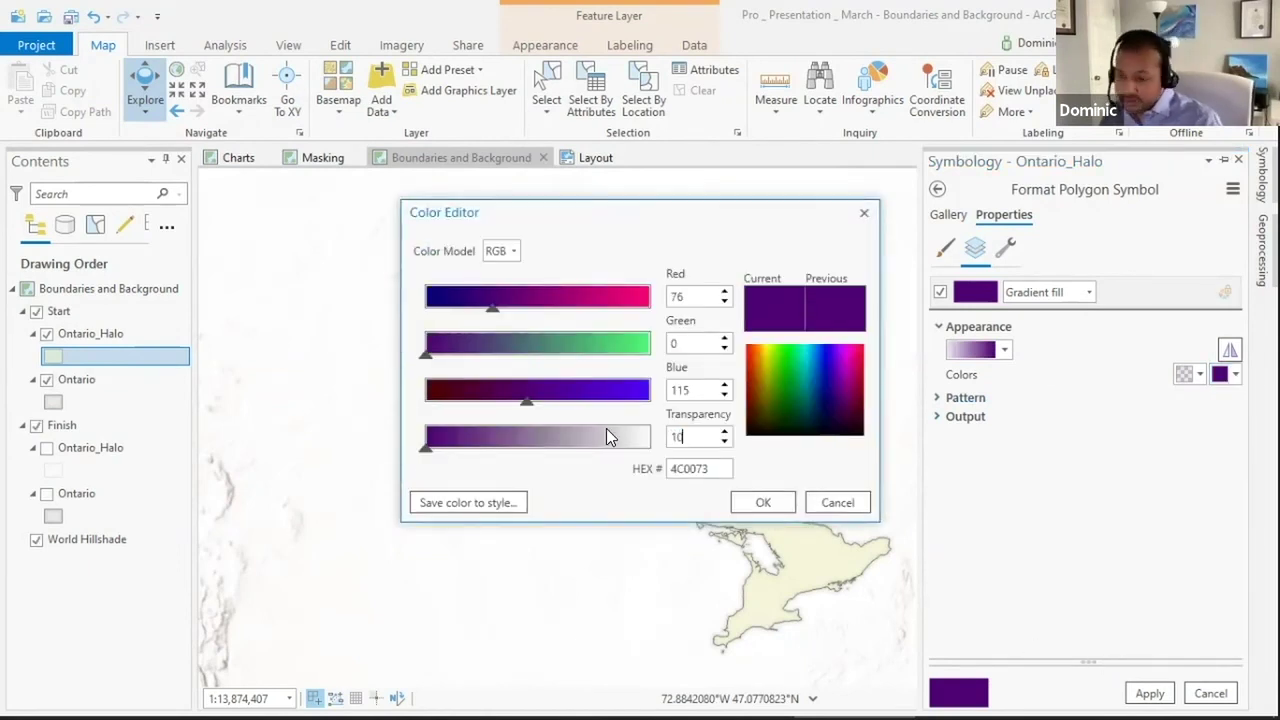
left_click(760, 501)
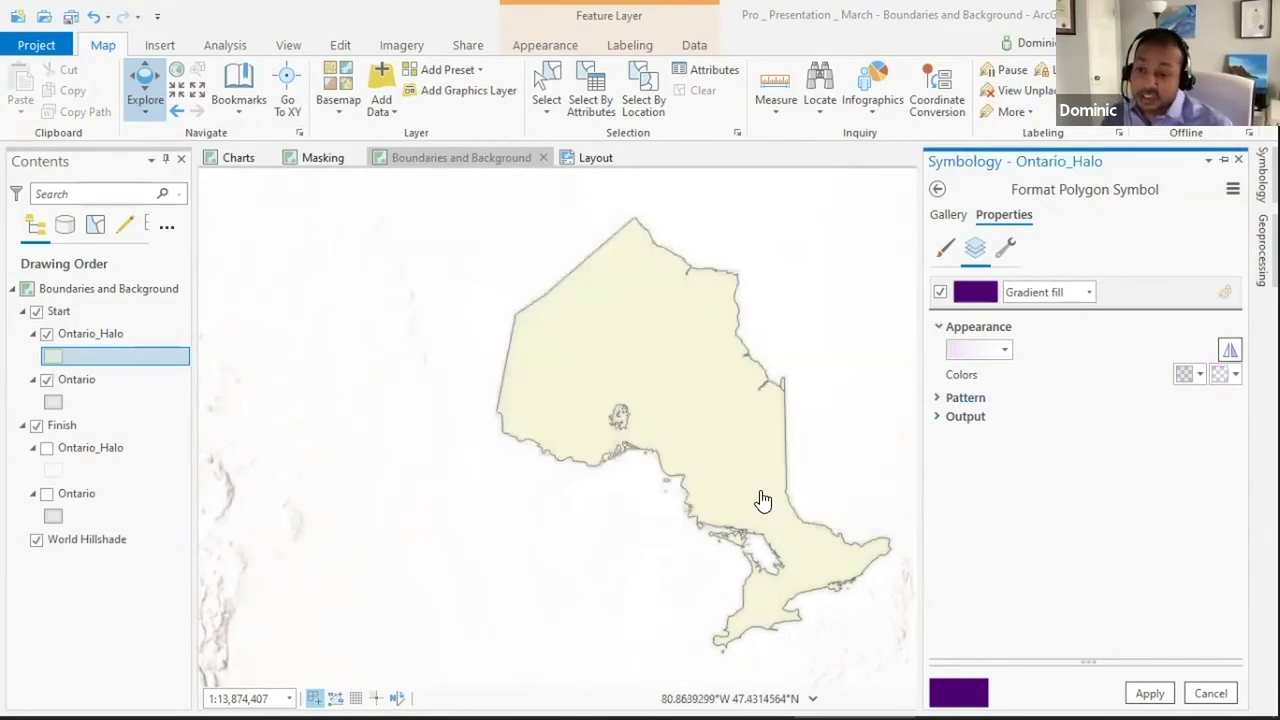
Set the Ontario_Halo gradient pattern's interval to 12 and its size to 12%, and apply the symbol changes.
left_click(939, 400)
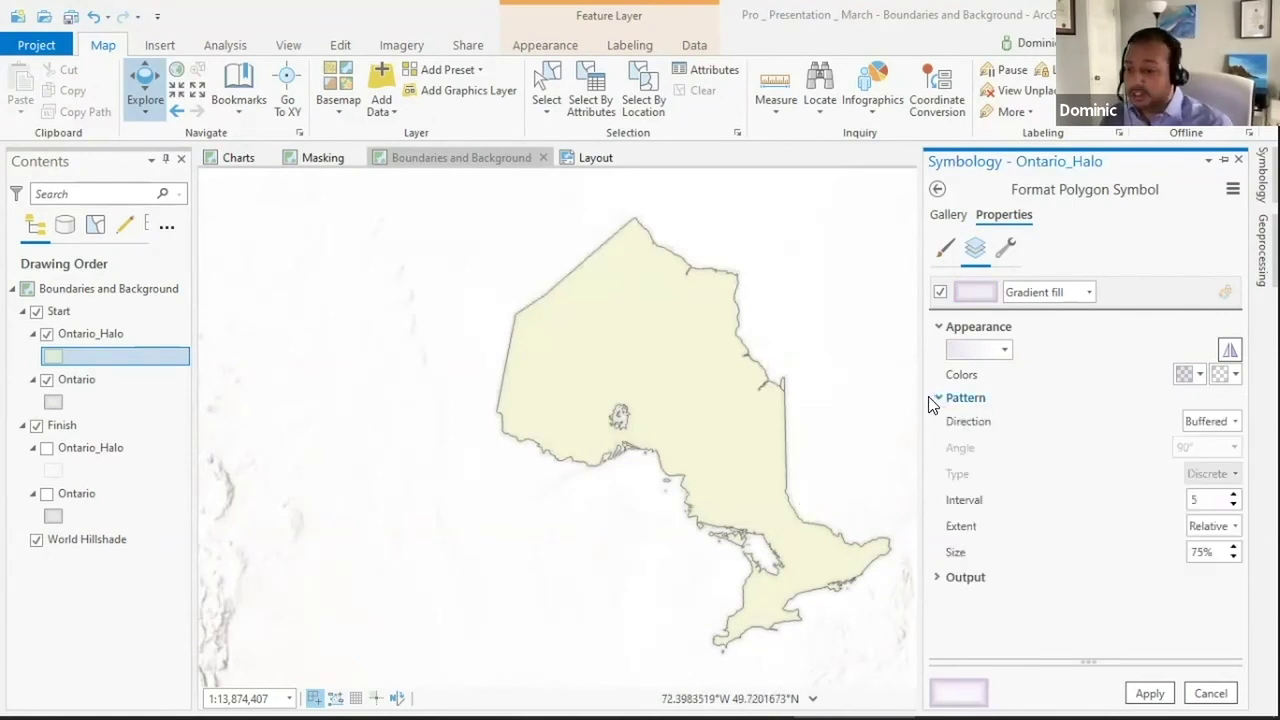
left_click_drag(1216, 496, 1194, 500)
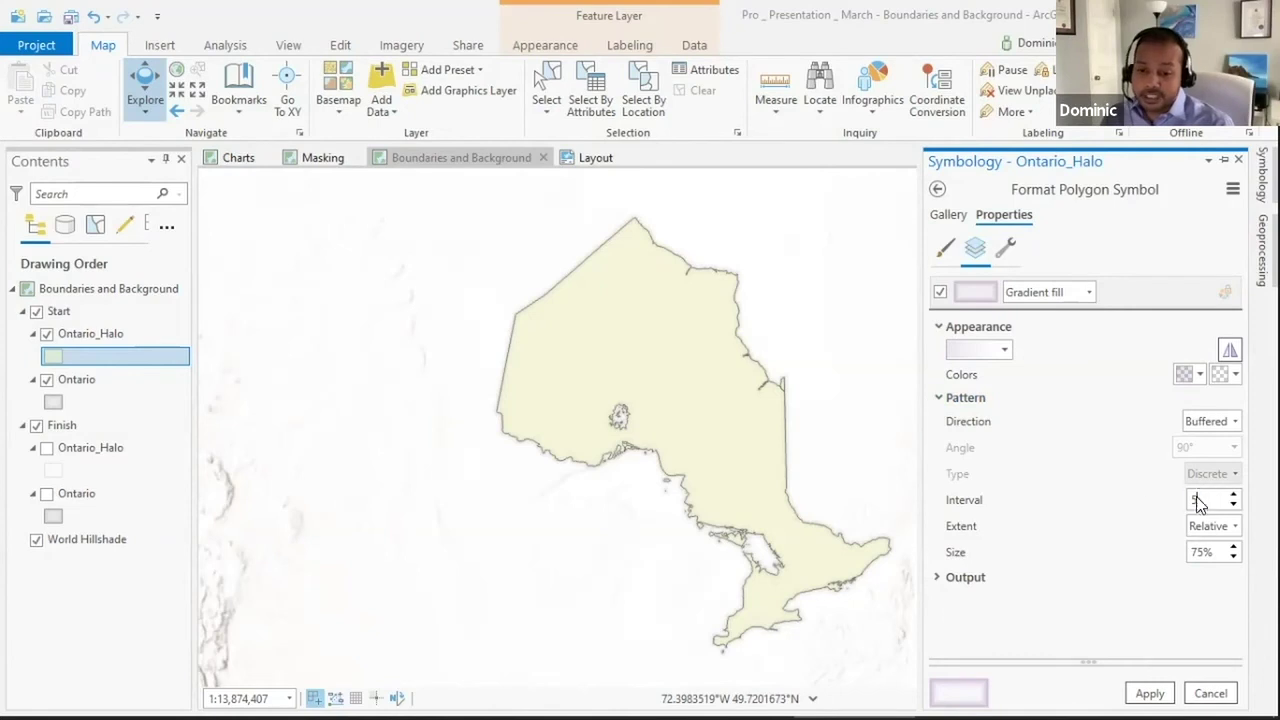
type("12")
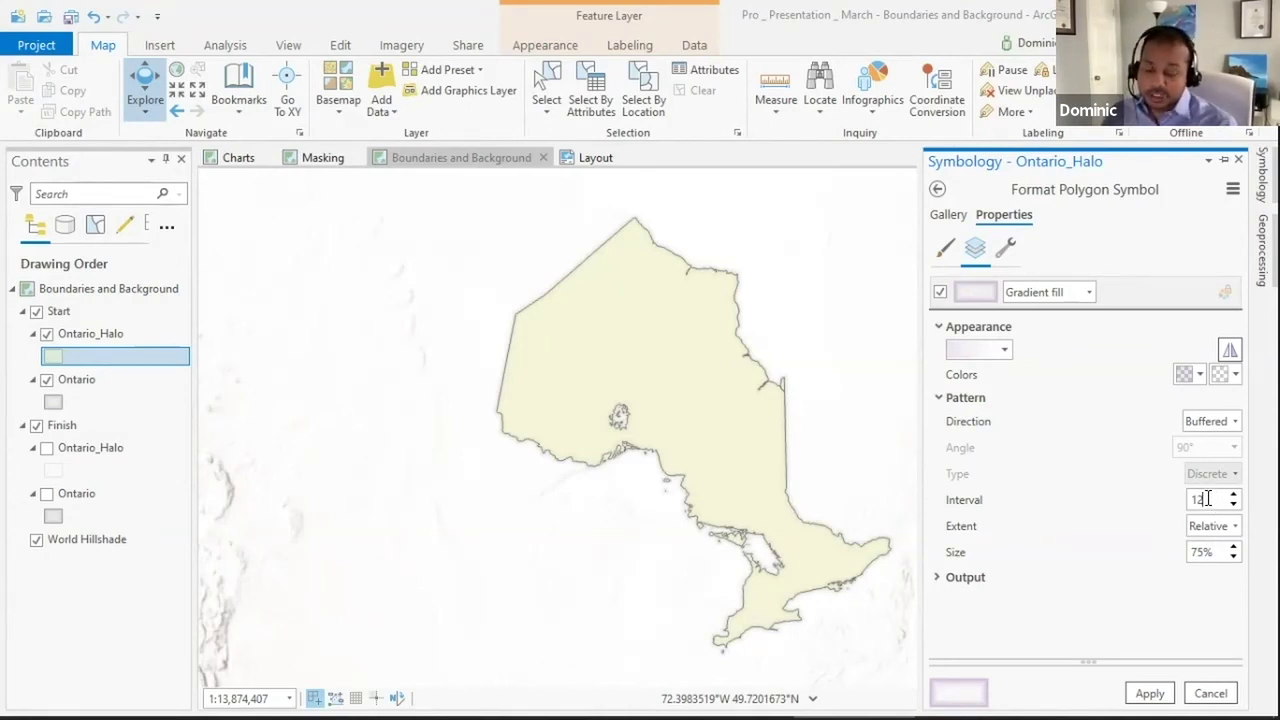
double_click(1208, 550)
type("12")
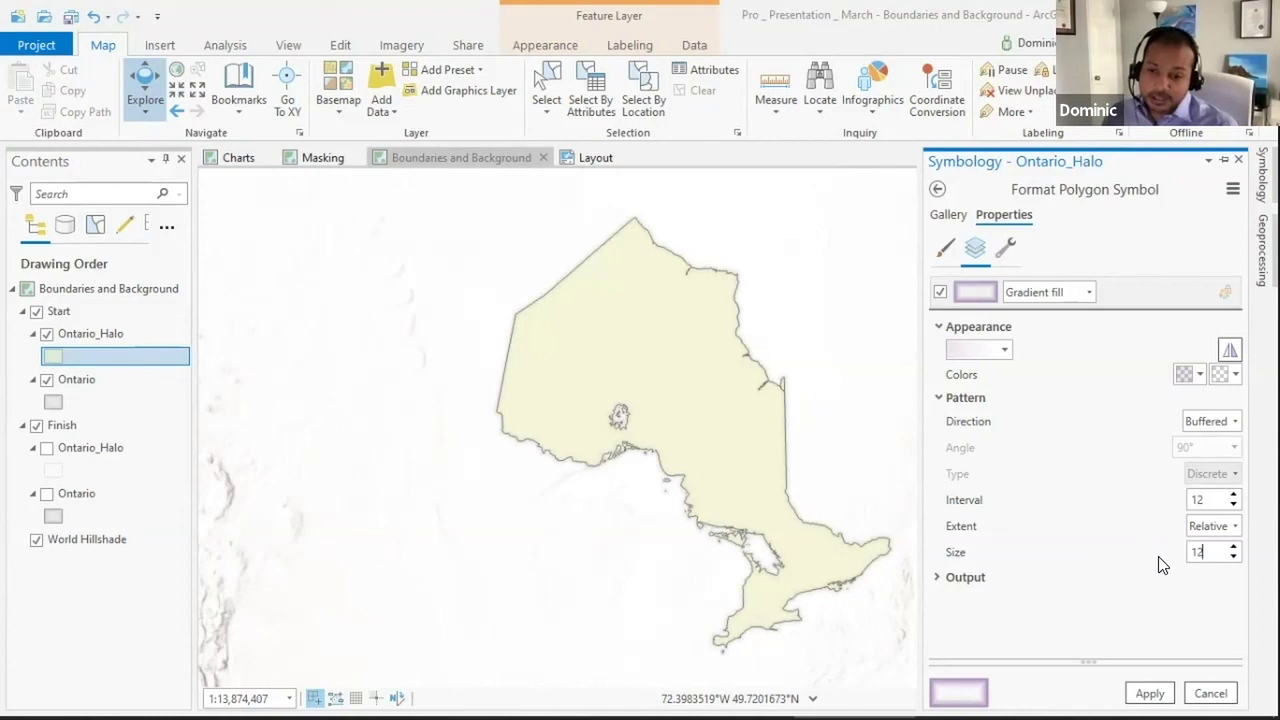
left_click(1150, 693)
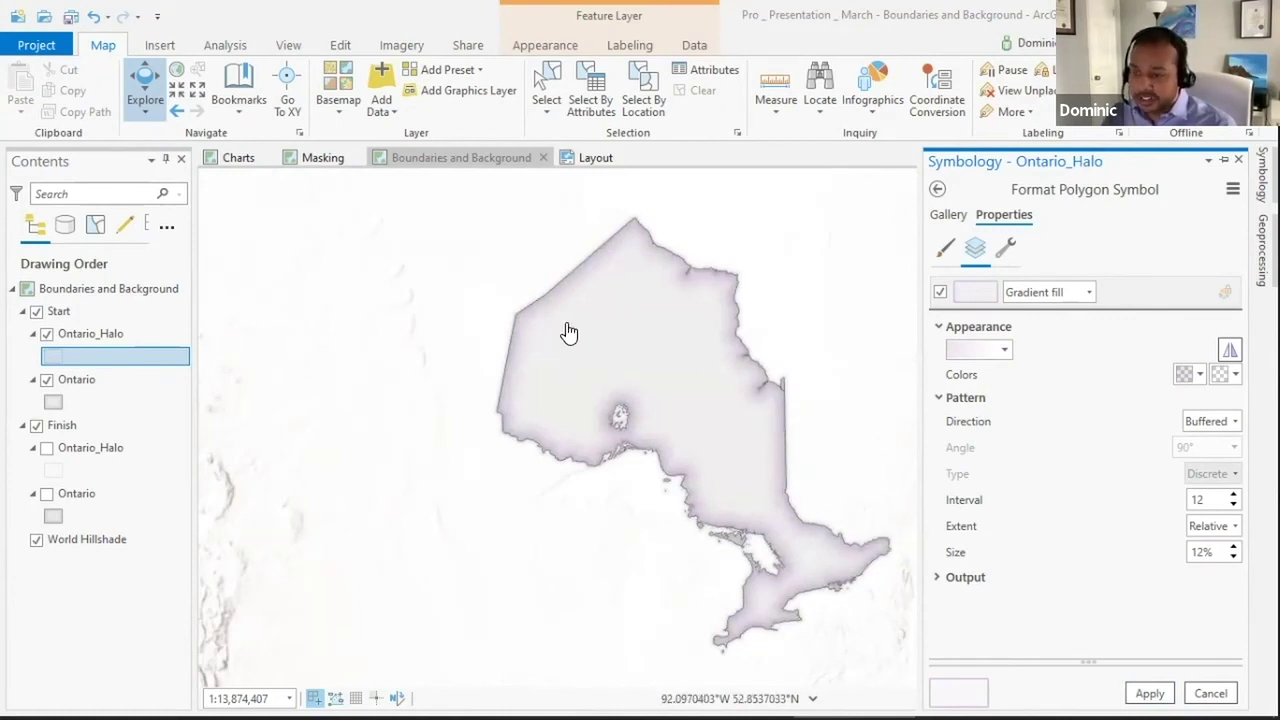
Bring up the Layout view and undock it as a separate window to examine the Ontario population map.
left_click(586, 156)
left_click(705, 405)
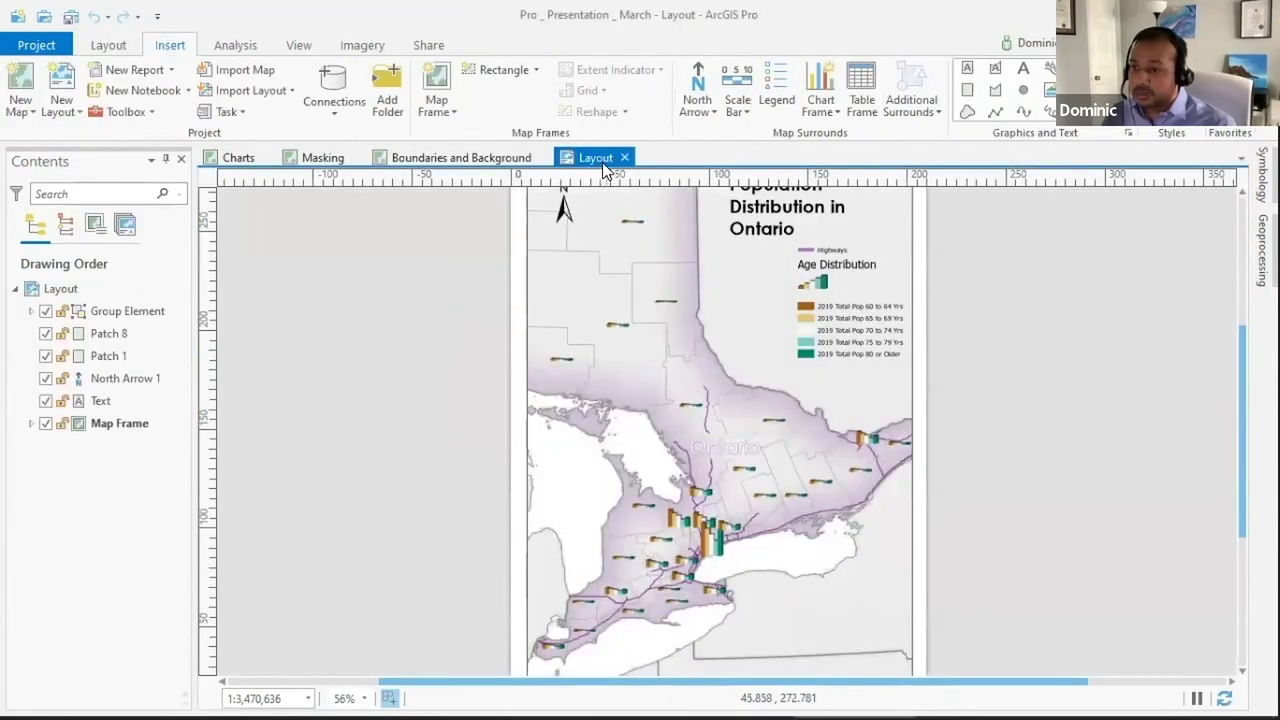
left_click_drag(578, 157, 197, 23)
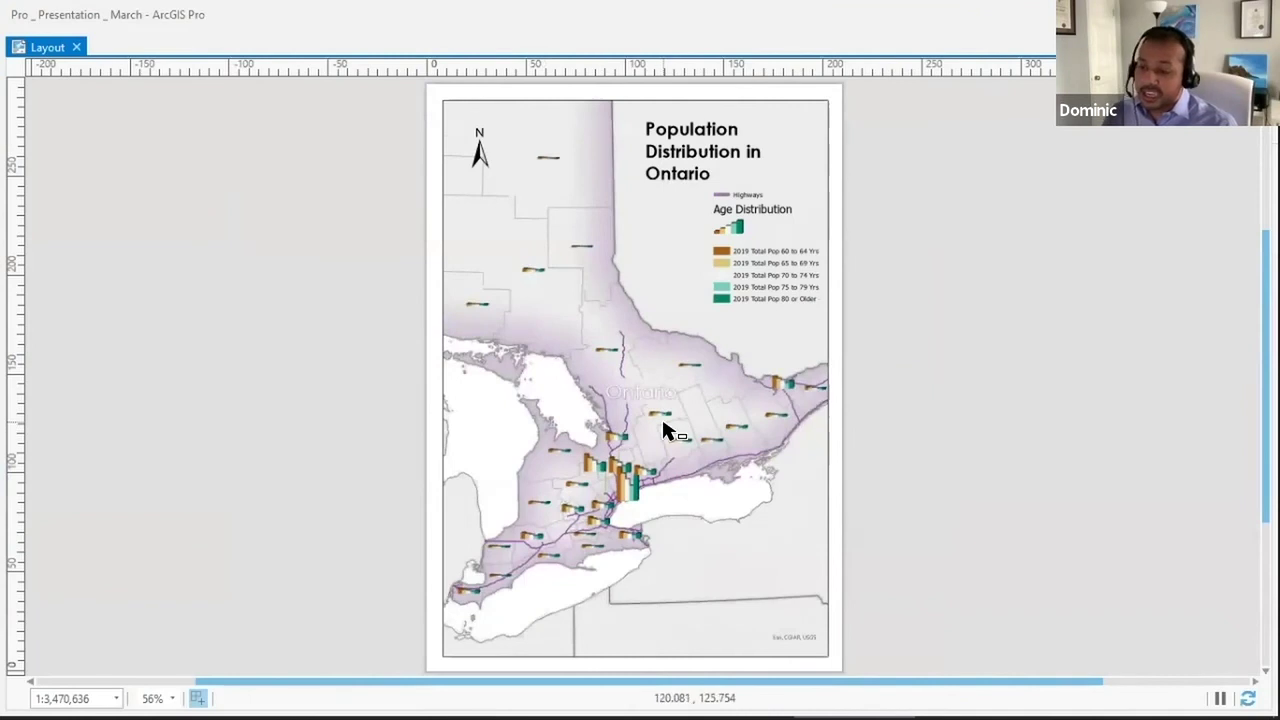